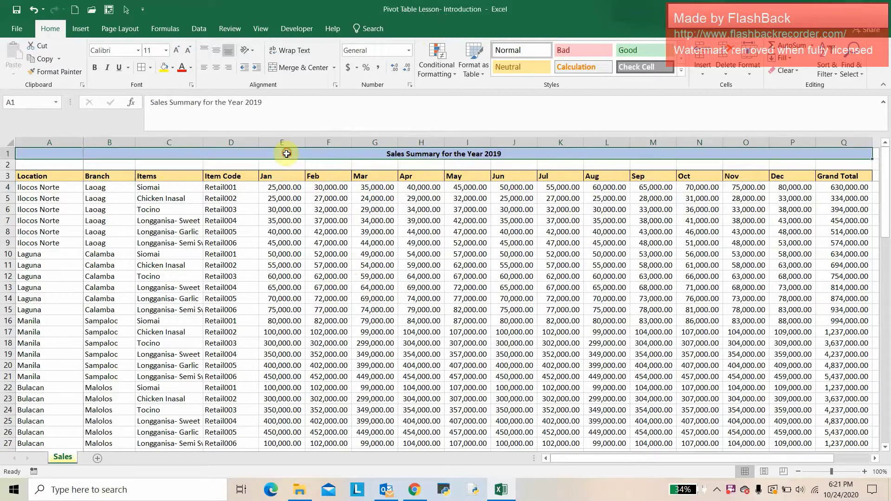
Select the sales table from the Location header in row 3 down to row 81.
left_click_drag(286, 155, 289, 177)
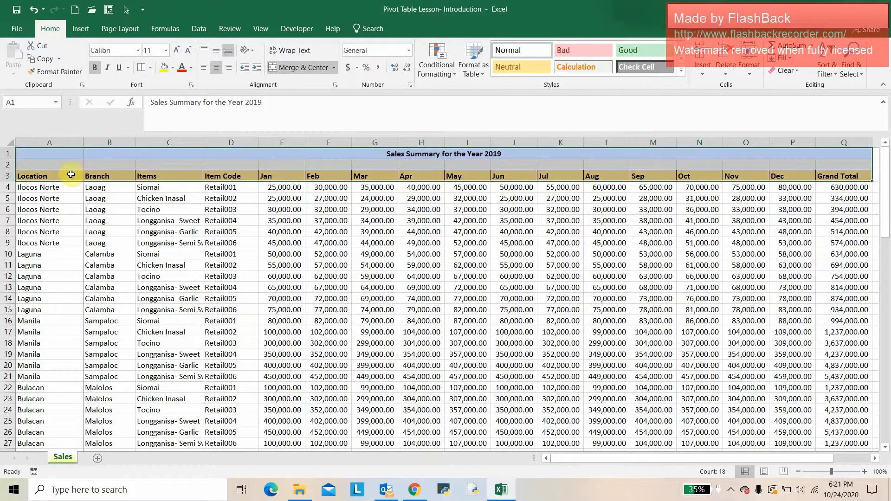
left_click(70, 175)
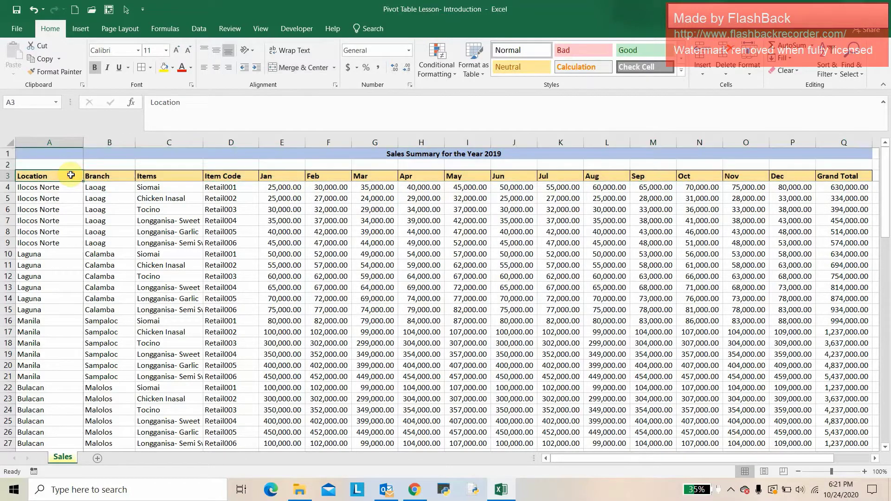
key("shift+Right")
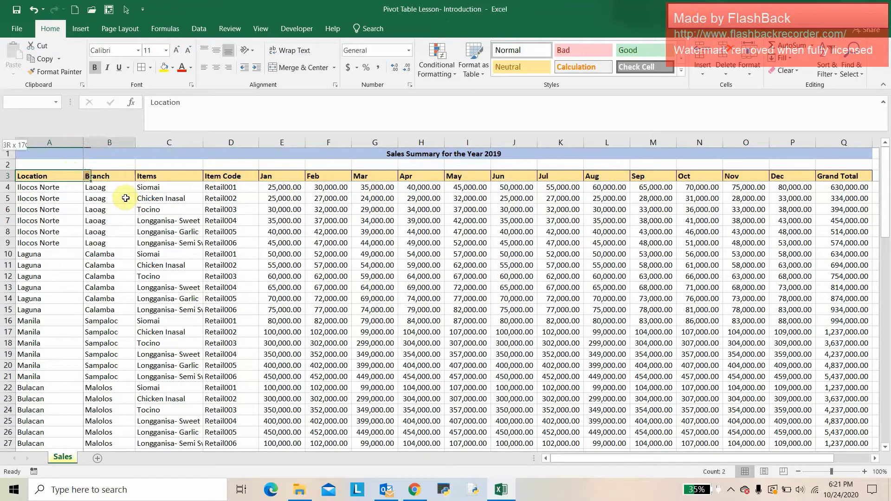
key("shift+Right")
key("shift+Right")
key("shift+Right")
key("shift+Right")
key("shift+Right")
key("shift+Right")
key("shift+Right")
key("shift+Right")
key("shift+Right")
key("shift+Right")
key("shift+Right")
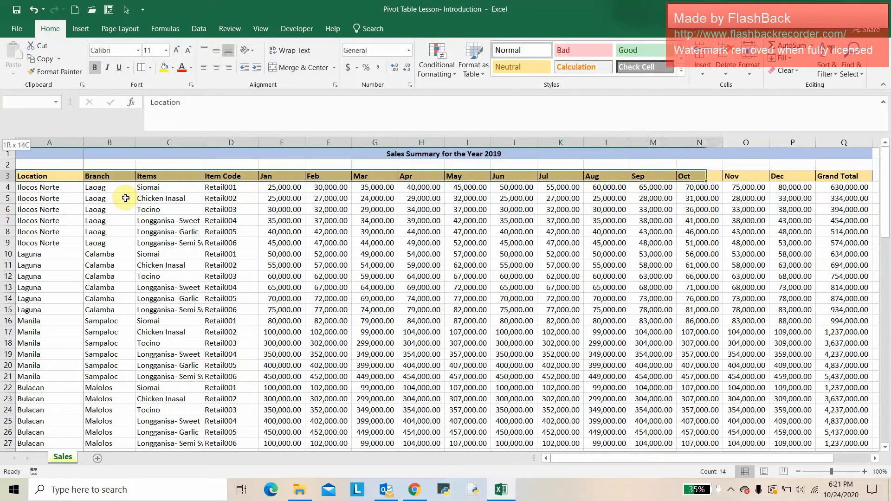
key("shift+Right")
key("shift+Right")
key("shift+Right")
key("shift+Down")
key("shift+Down")
key("shift+Down")
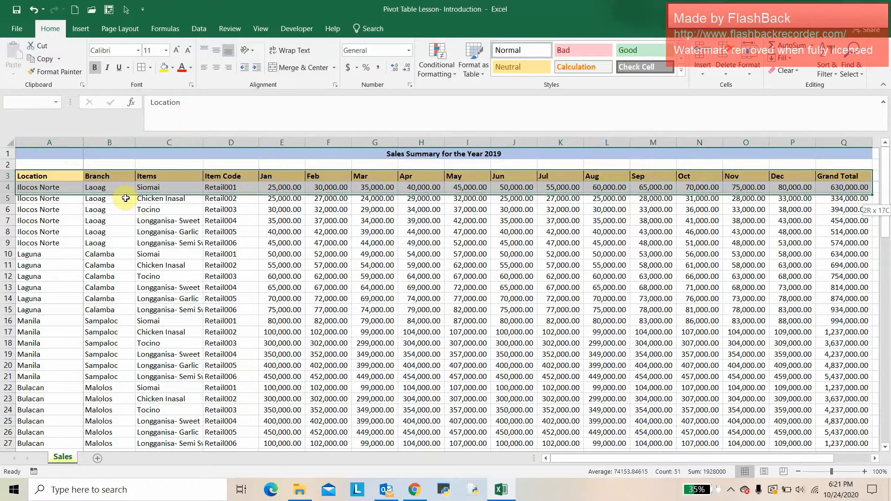
key("shift+Down")
key("shift+Down")
key("shift+Down")
key("shift+Down")
key("shift+Down")
key("shift+Down")
key("shift+Down")
key("shift+Down")
key("shift+Down")
key("shift+Down")
key("shift+Down")
key("shift+Down")
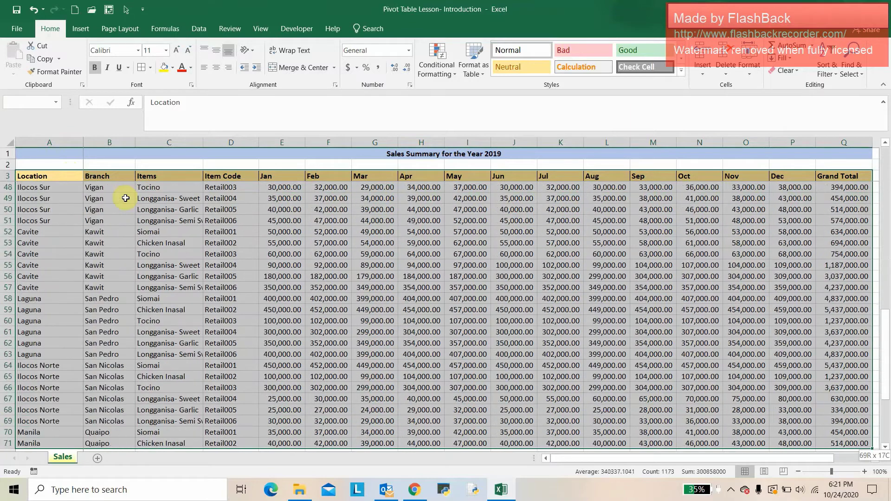
key("shift+Down")
key("shift+Down")
key("shift+Down")
key("shift+Down")
key("shift+Down")
key("shift+Down")
key("shift+Down")
key("shift+Down")
key("shift+Down")
key("shift+Up")
key("shift+Up")
key("shift+Up")
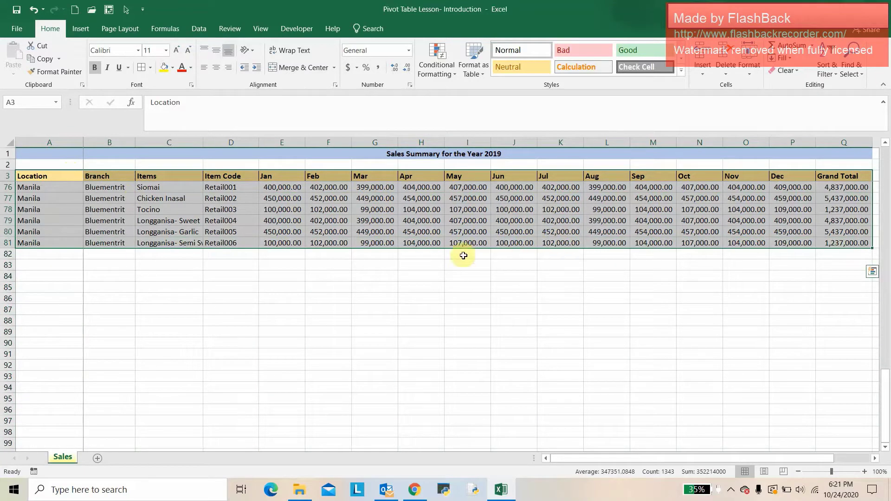
scroll(412, 299, "up", 2)
scroll(412, 298, "up", 8)
scroll(411, 297, "up", 5)
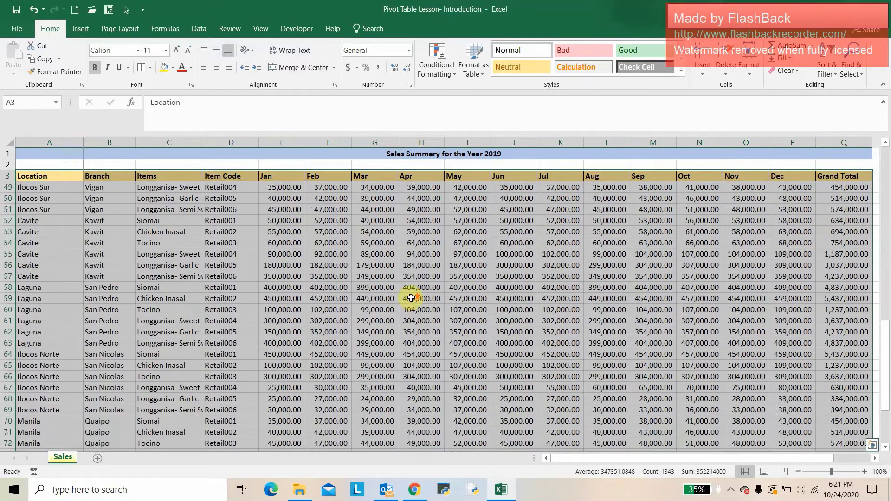
scroll(411, 288, "up", 3)
scroll(411, 281, "up", 3)
scroll(411, 282, "up", 3)
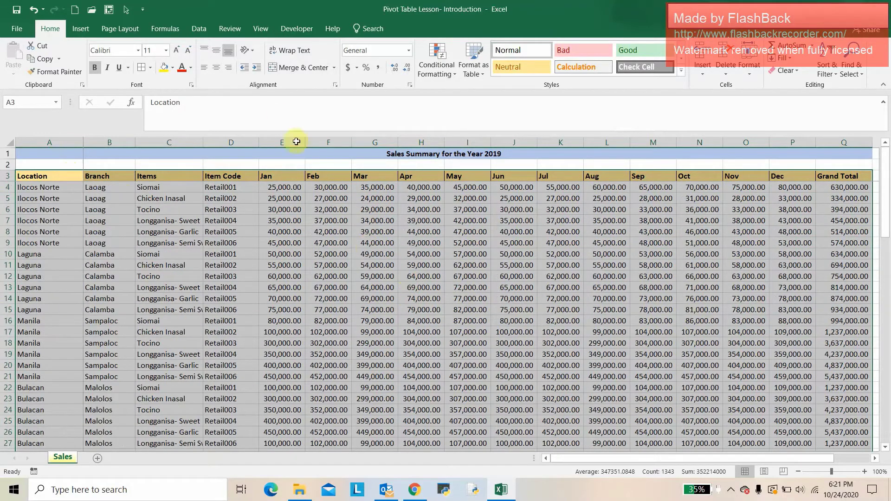
Insert a PivotTable from Sales!$A$3:$Q$81 on a new worksheet.
left_click(77, 28)
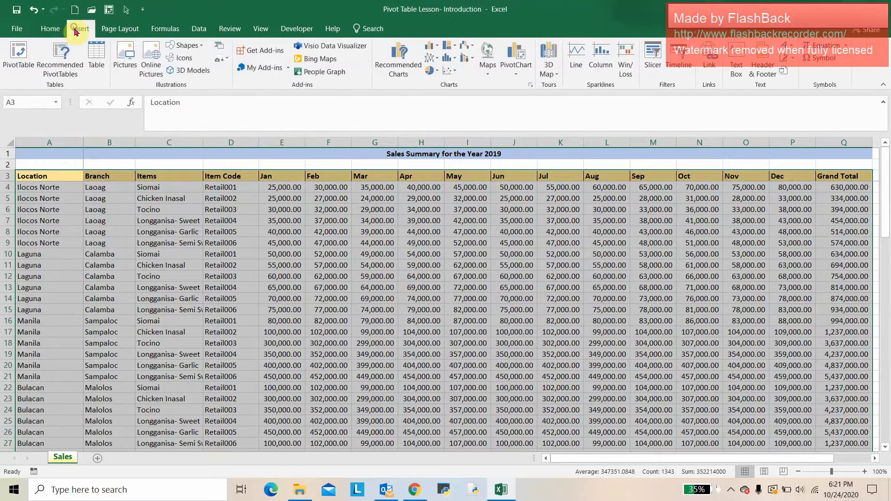
left_click(16, 56)
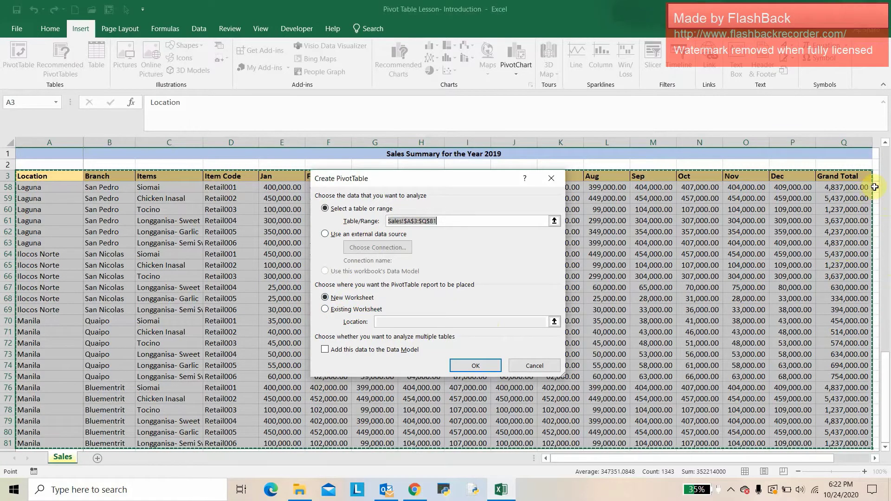
left_click(477, 366)
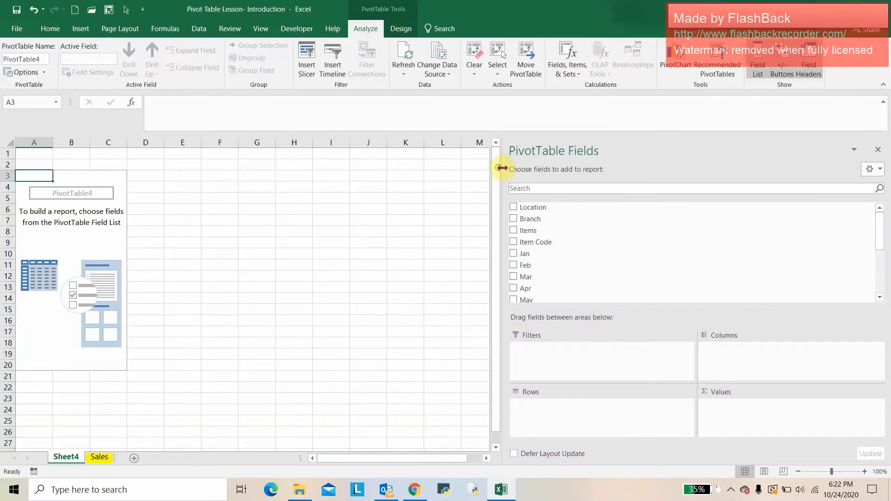
Widen the sheet area beside the field list and put Branch in the pivot's Rows area.
left_click_drag(497, 168, 509, 169)
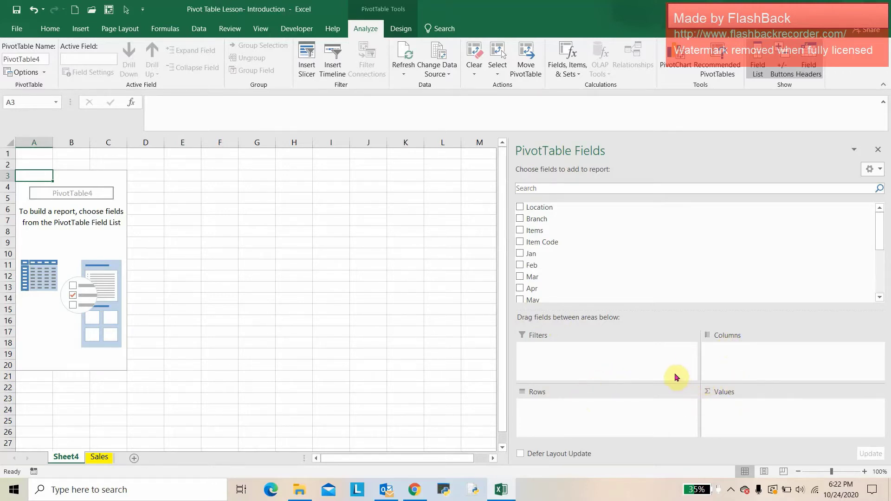
mouse_move(536, 219)
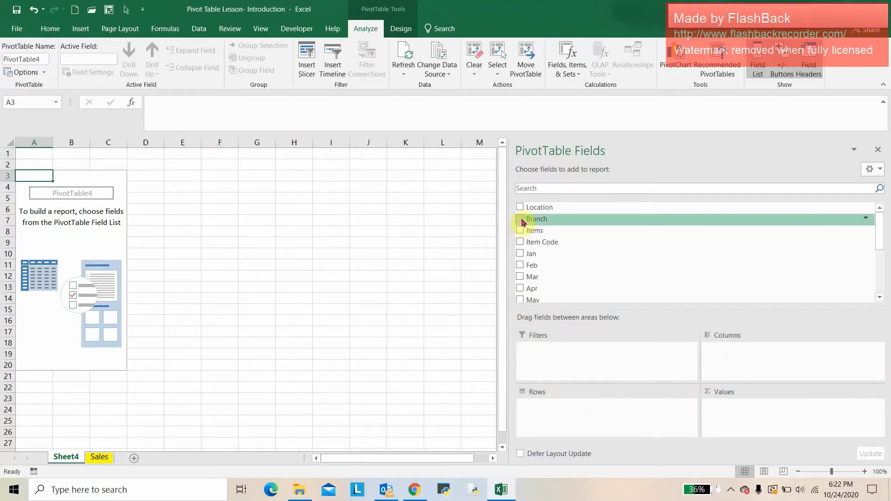
left_click_drag(522, 222, 567, 409)
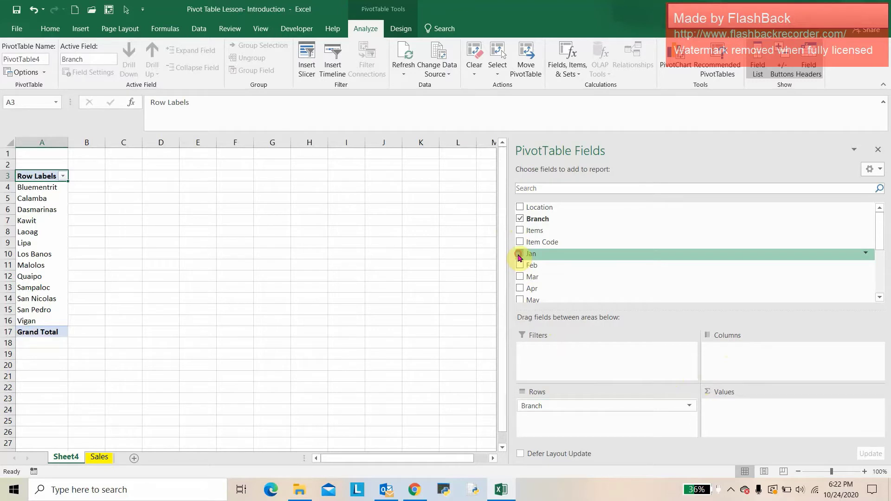
Add Jan through Jul as summed value fields in the pivot.
left_click(520, 254)
left_click(520, 266)
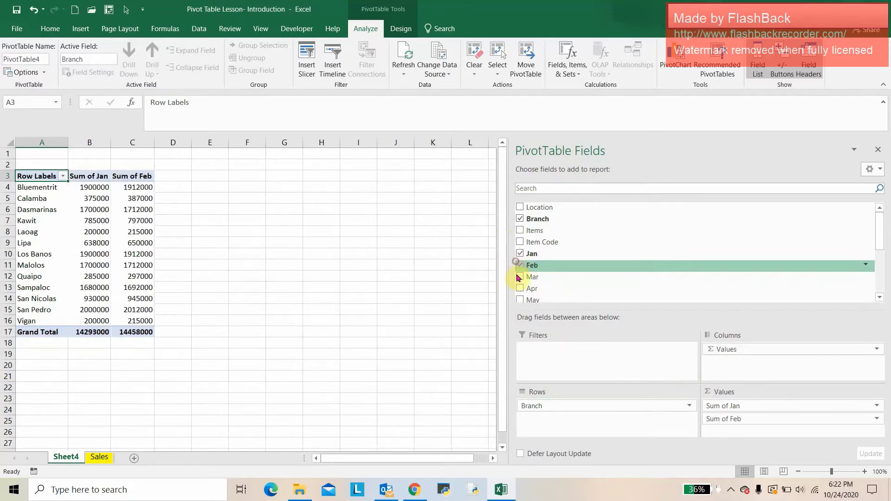
left_click(519, 277)
scroll(519, 279, "down", 1)
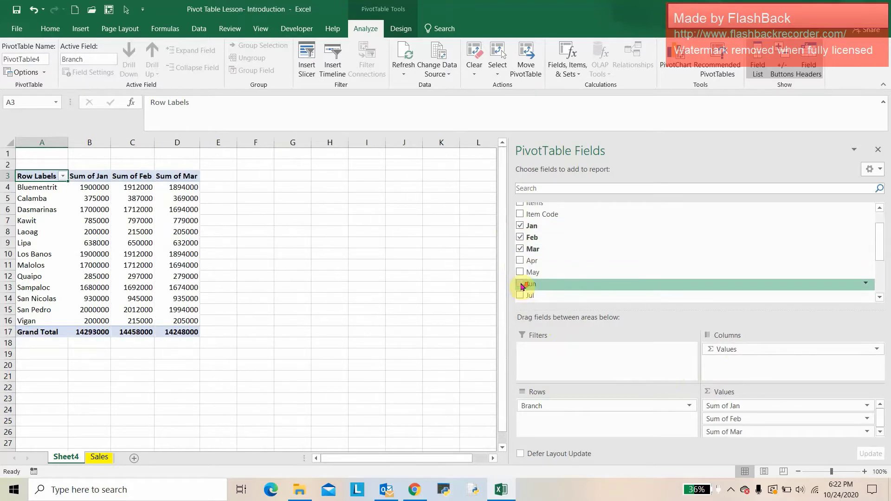
left_click(520, 261)
left_click(520, 272)
left_click(520, 283)
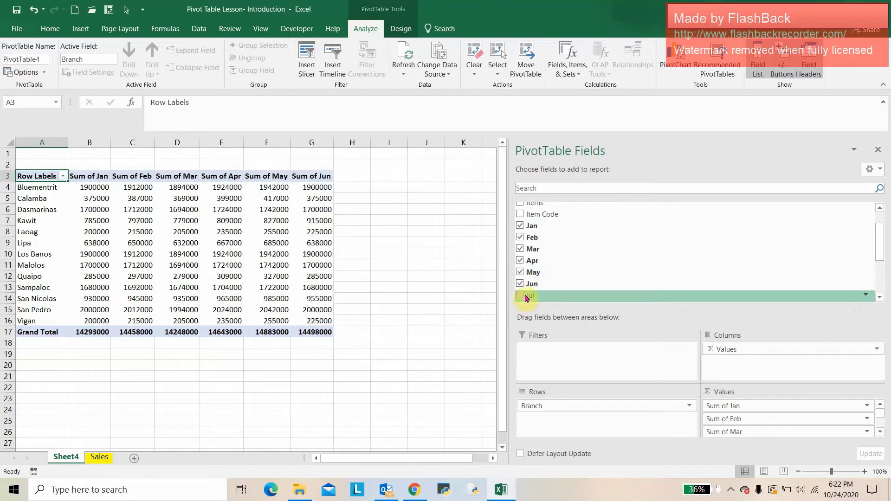
left_click(519, 296)
Add Aug through Dec plus Grand Total as summed value fields.
scroll(519, 292, "down", 1)
left_click(519, 279)
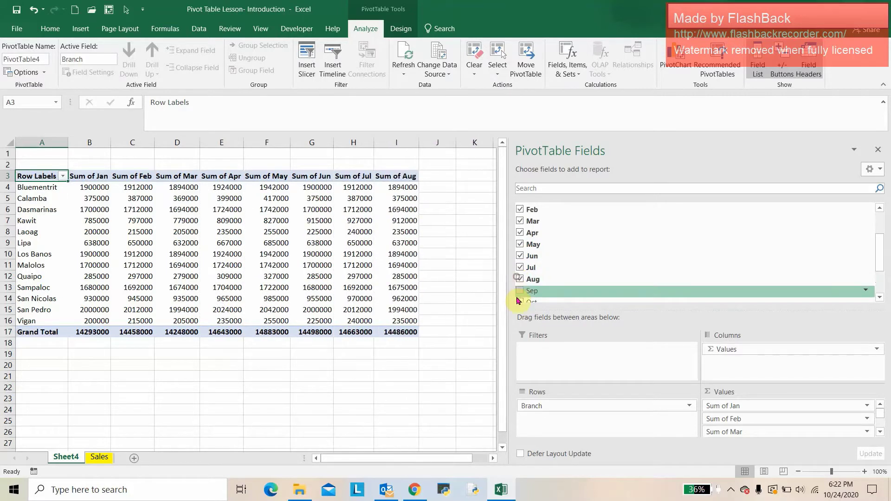
scroll(517, 288, "down", 1)
left_click(520, 247)
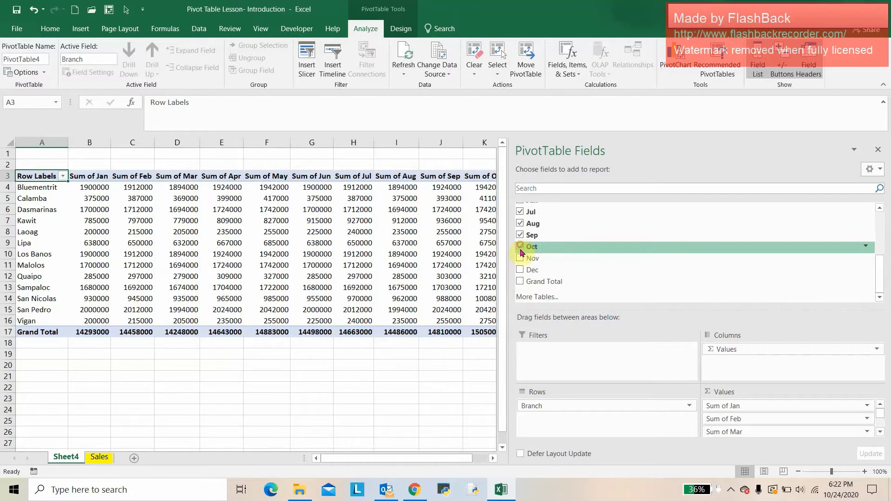
left_click(520, 258)
left_click(520, 269)
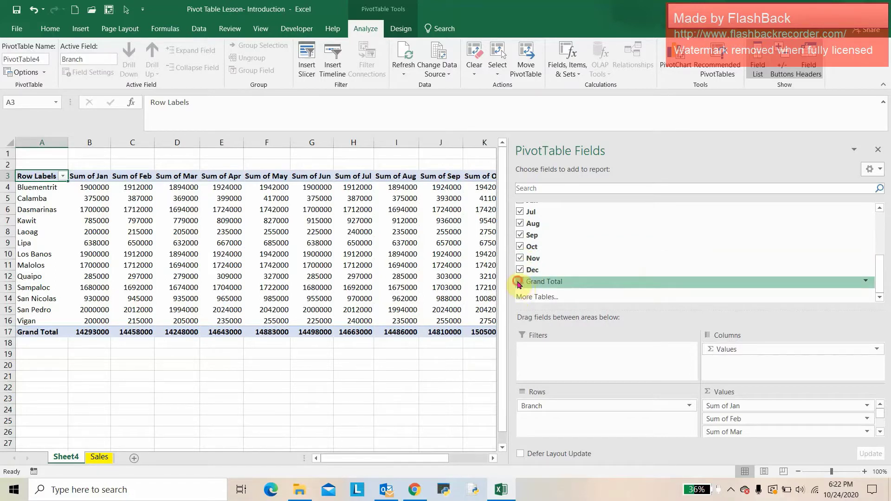
left_click(520, 282)
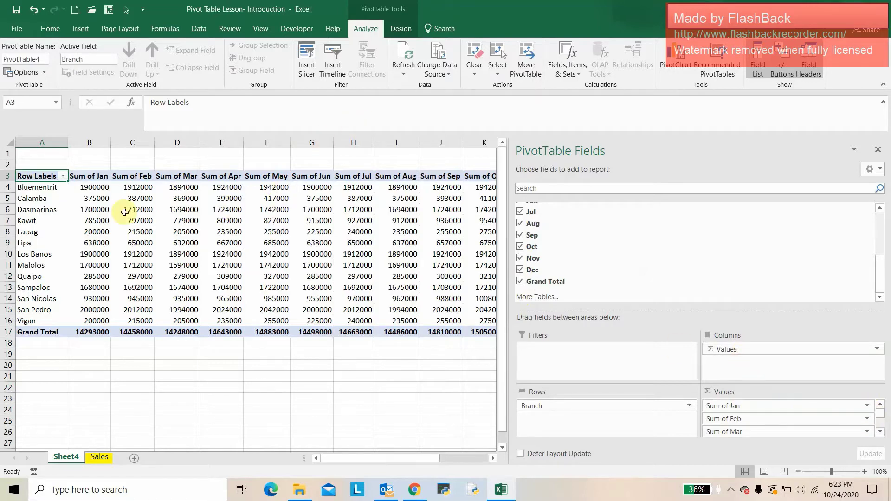
Change the Jan value field from Sum to Count, giving 6 per branch and 78 total.
left_click_drag(81, 187, 60, 298)
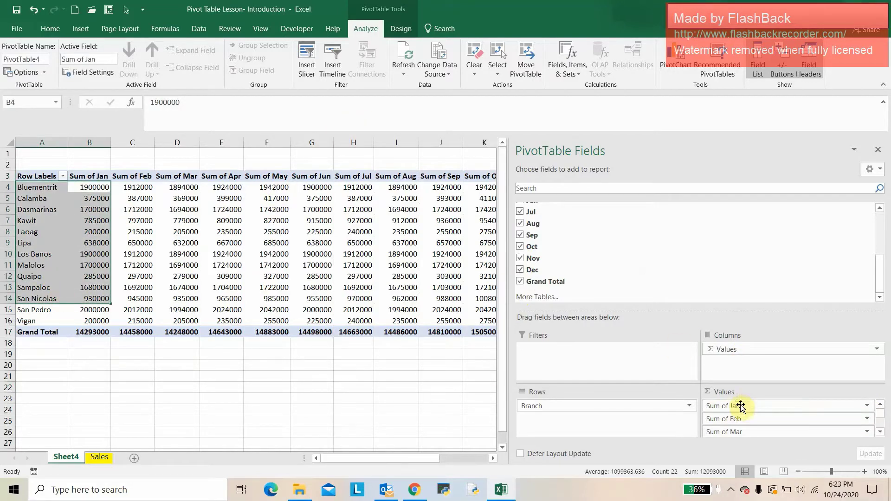
left_click(867, 406)
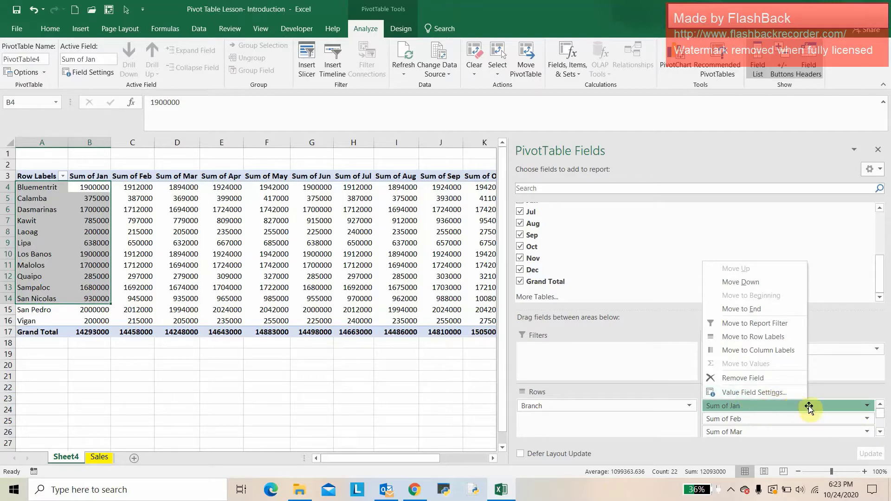
left_click(809, 405)
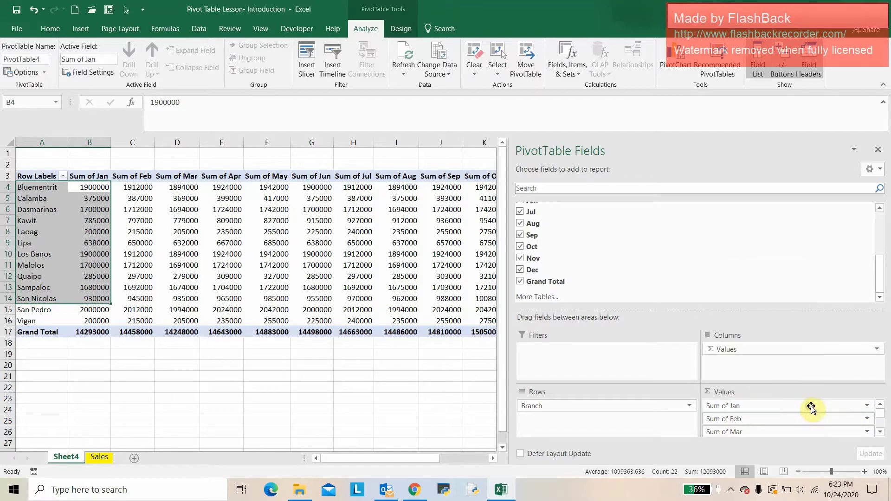
left_click(866, 407)
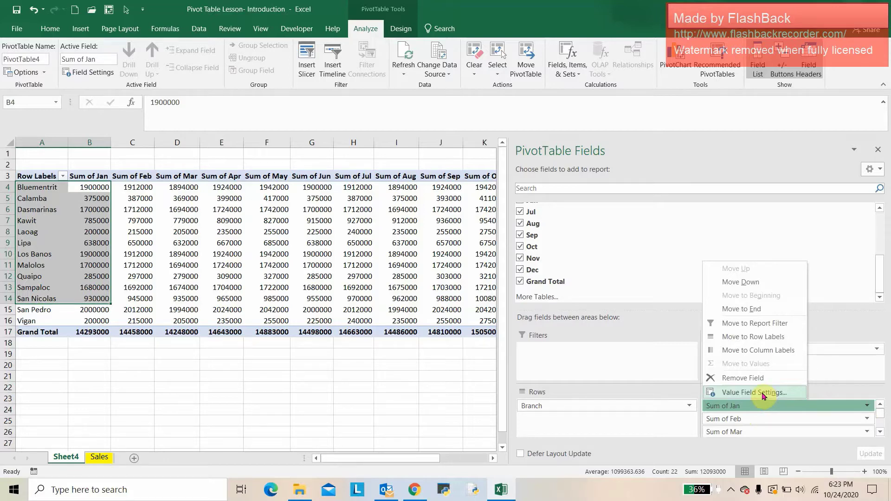
left_click(761, 393)
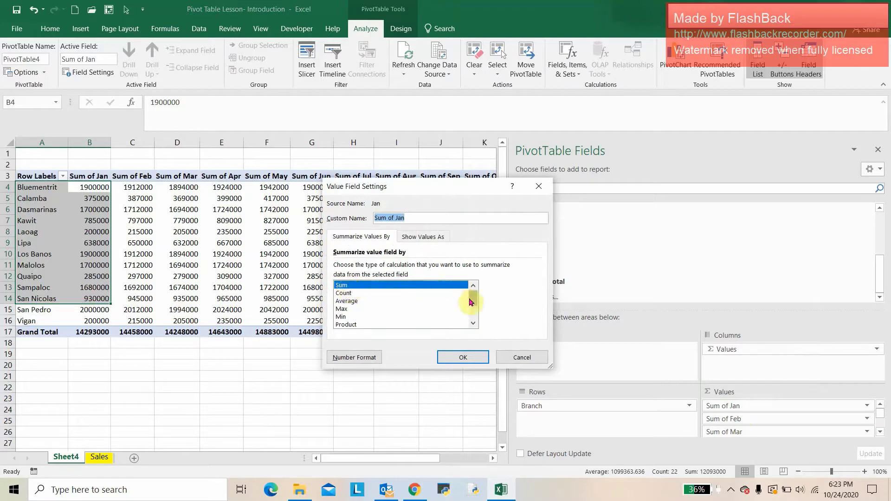
mouse_move(470, 302)
left_mouse_down()
mouse_move(472, 318)
mouse_move(472, 288)
left_mouse_up()
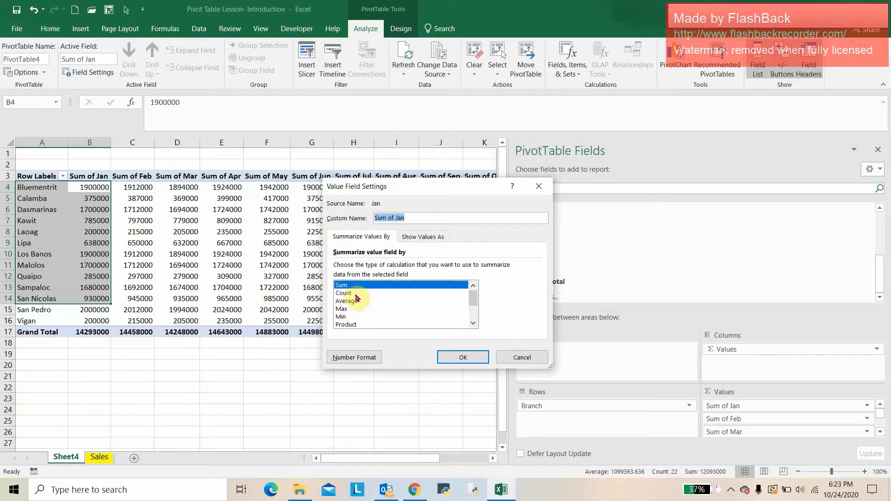
left_click(355, 294)
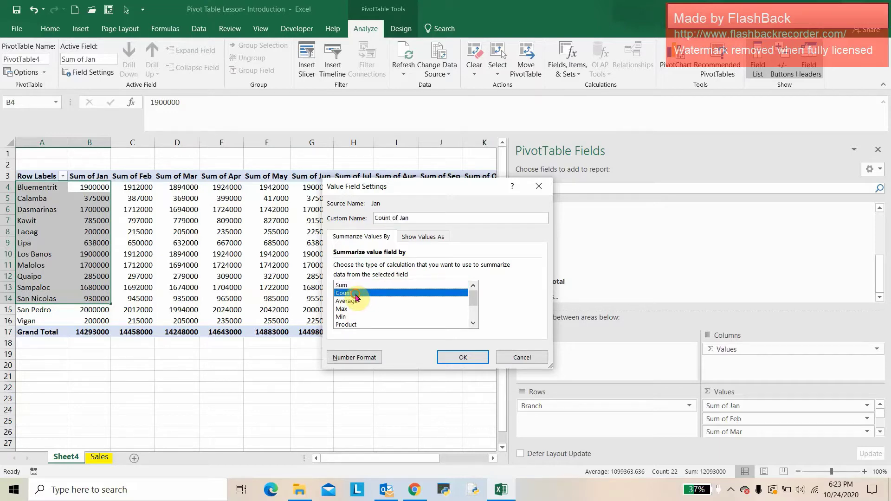
left_click(463, 358)
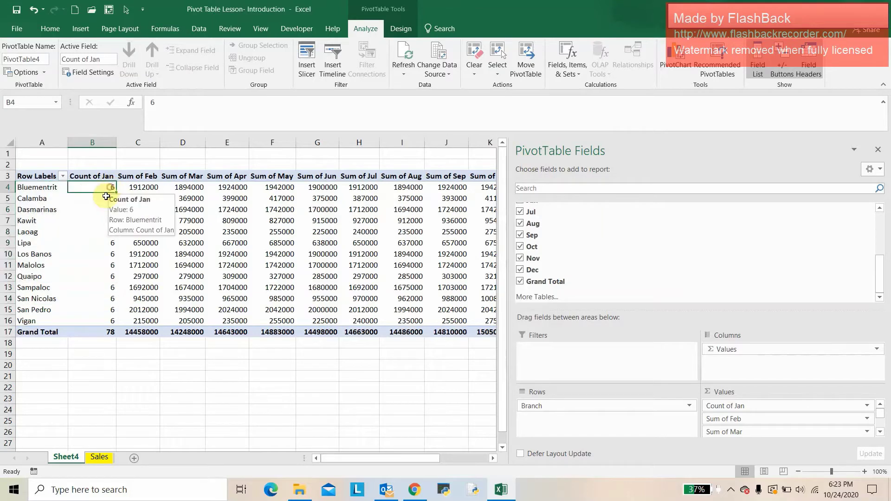
left_click_drag(112, 189, 79, 309)
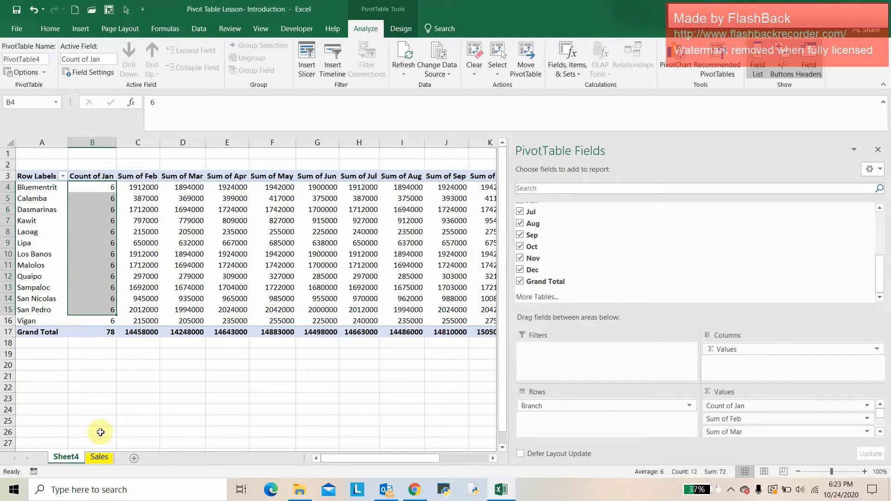
Filter the Sales table's Branch column to Bluementrit only, showing its six records.
left_click(99, 458)
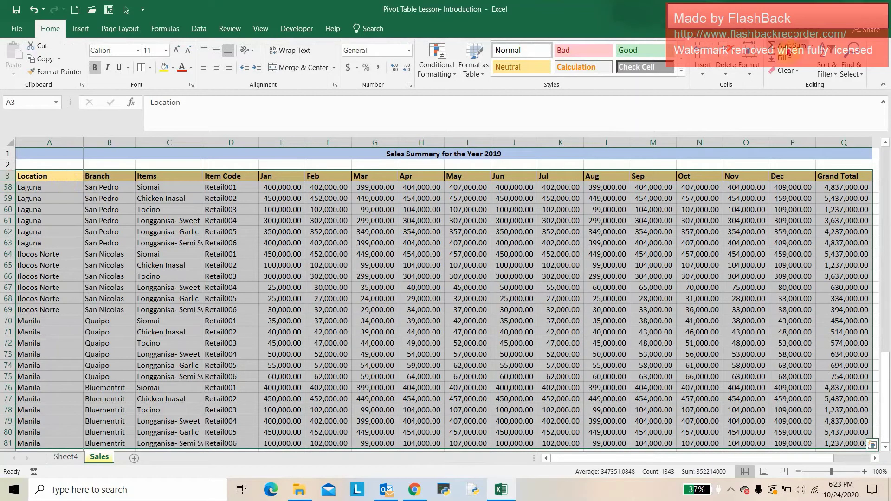
left_click(821, 72)
left_click(840, 126)
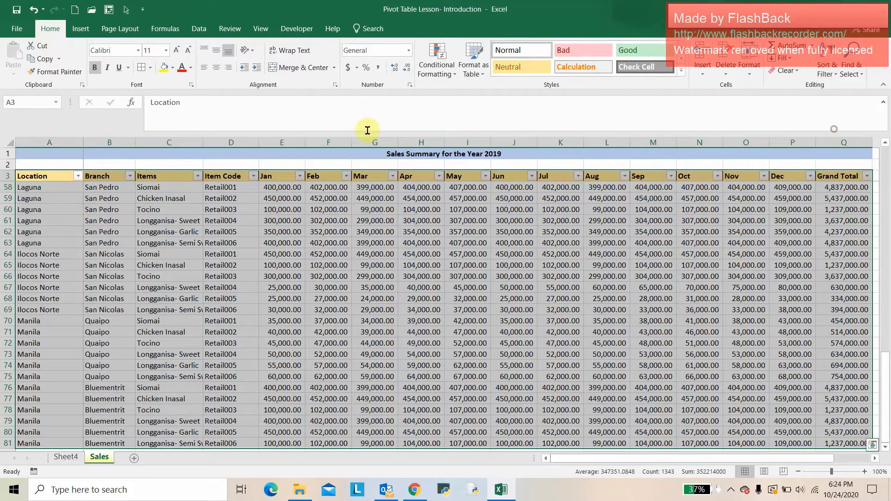
left_click(130, 177)
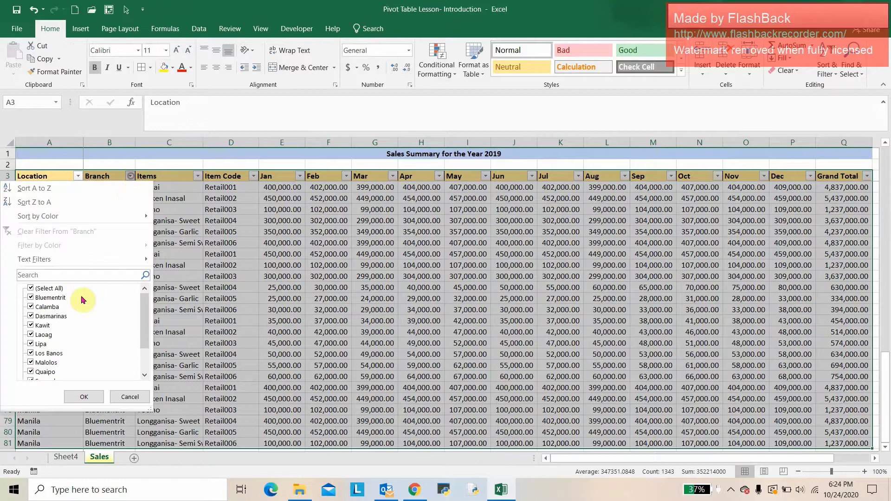
left_click(45, 289)
left_click(46, 297)
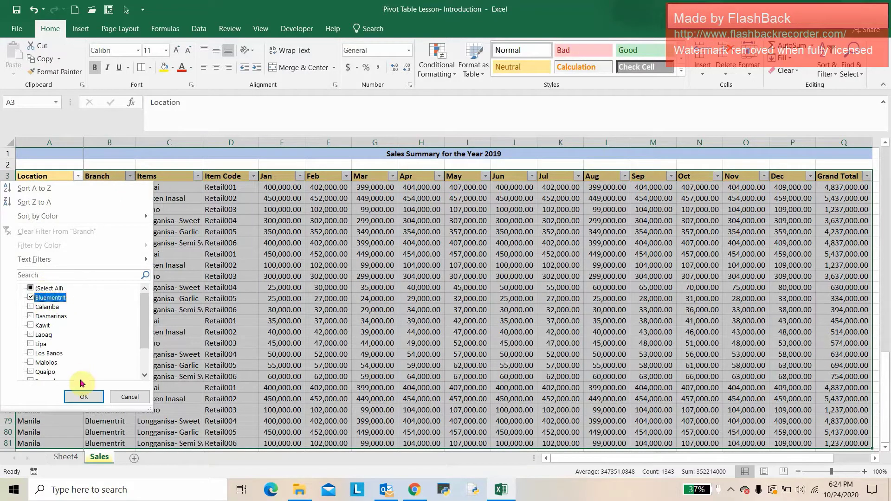
left_click(84, 397)
left_click_drag(149, 187, 149, 243)
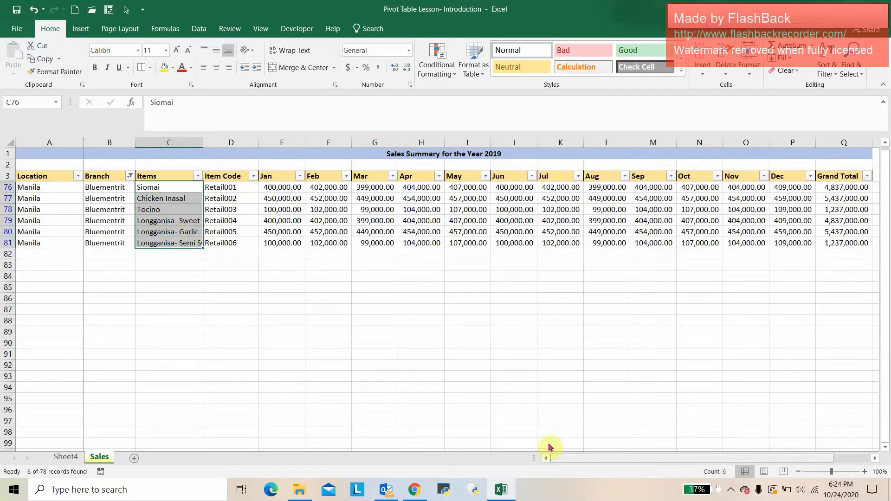
Switch the pivot's Count of Jan field back to Sum of Jan.
left_click(67, 457)
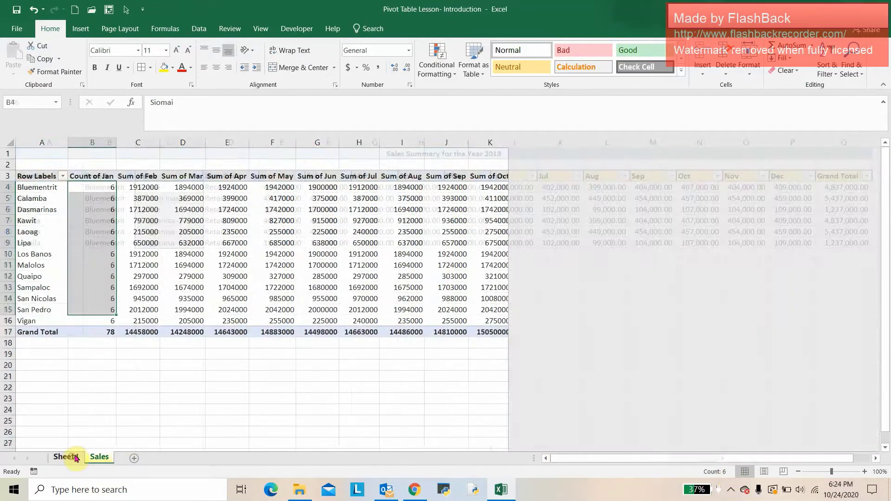
left_click(868, 407)
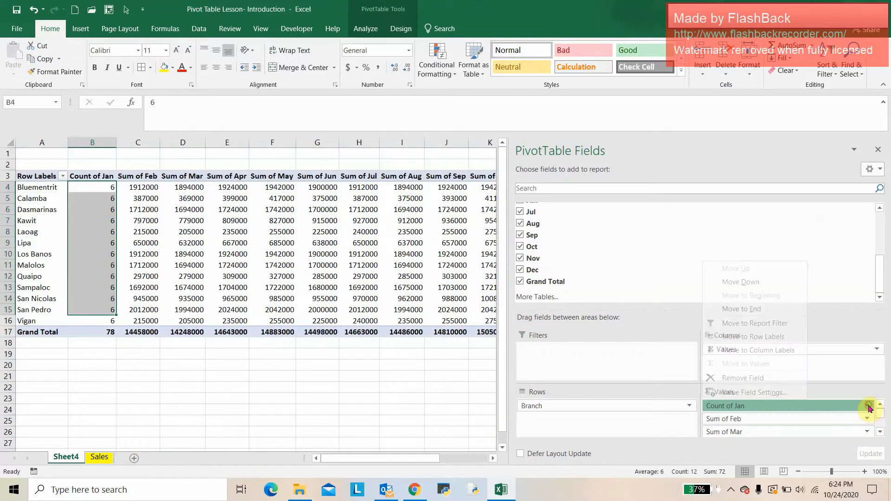
left_click(770, 392)
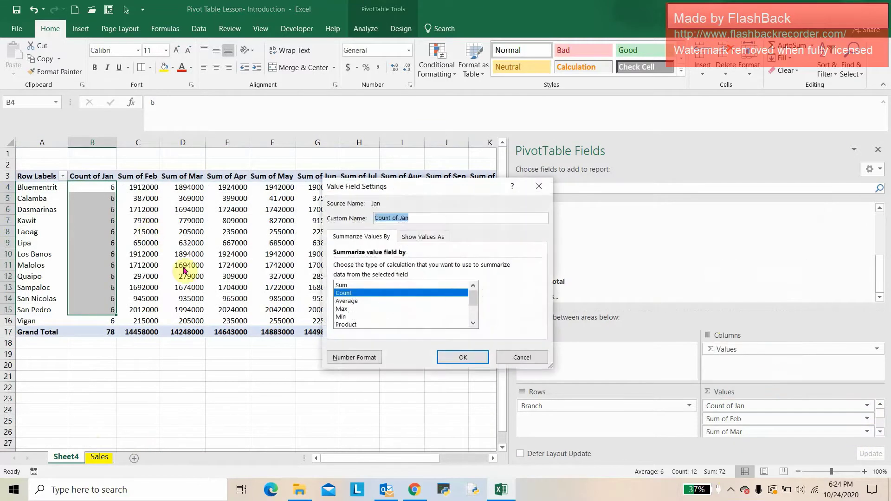
left_click(343, 285)
mouse_move(473, 294)
left_mouse_down()
mouse_move(474, 314)
mouse_move(474, 298)
left_mouse_up()
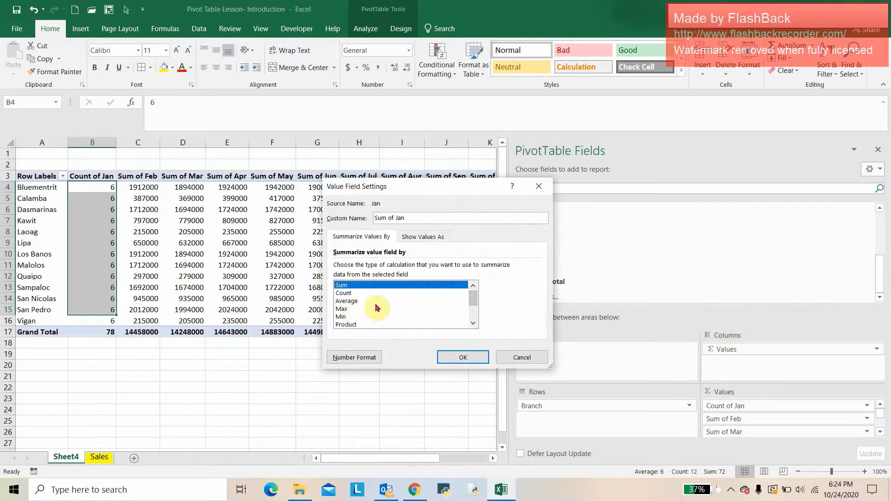
scroll(473, 297, "down", 1)
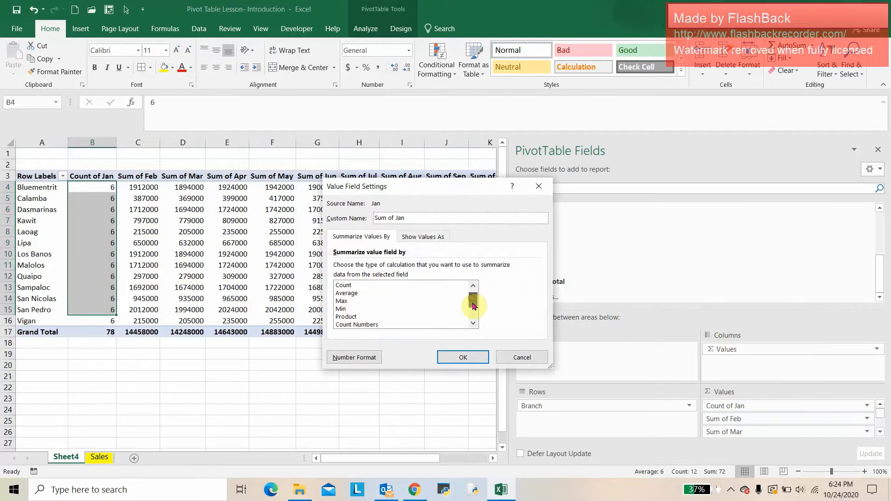
scroll(473, 297, "down", 2)
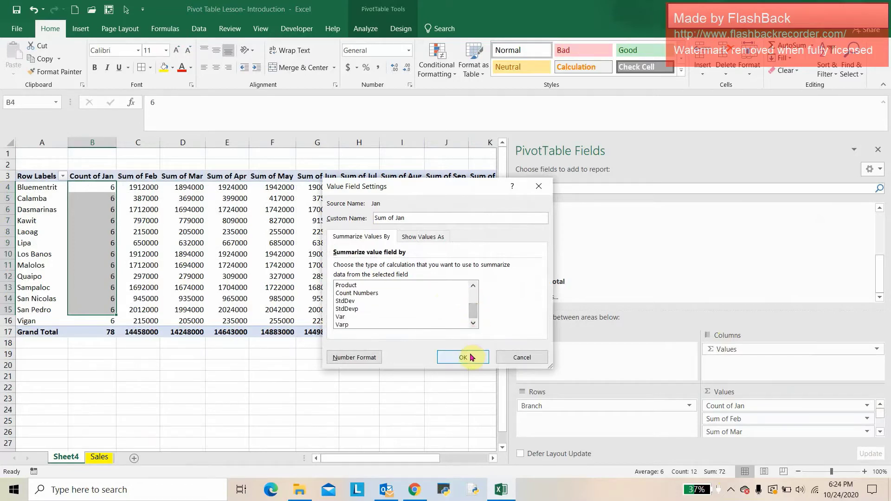
left_click(471, 358)
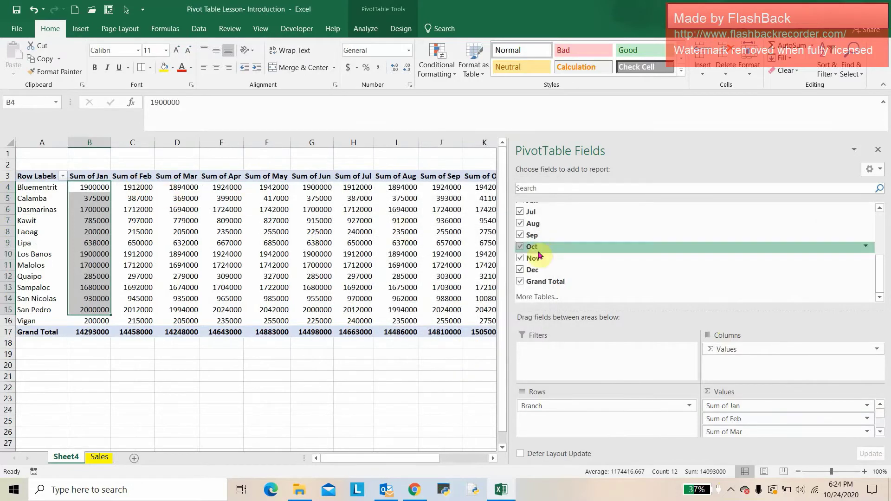
Apply Accounting number format to the pivot's monthly sales figures.
left_click(256, 200)
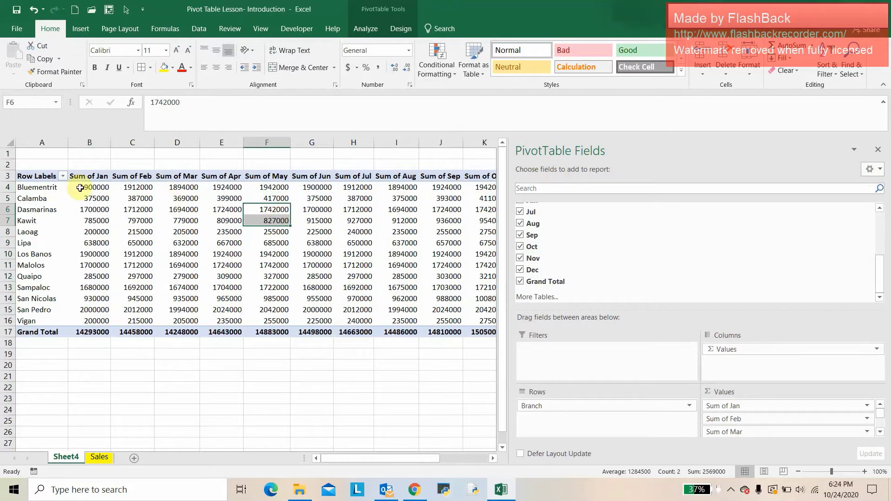
mouse_move(79, 187)
left_mouse_down()
mouse_move(525, 313)
mouse_move(460, 321)
left_mouse_up()
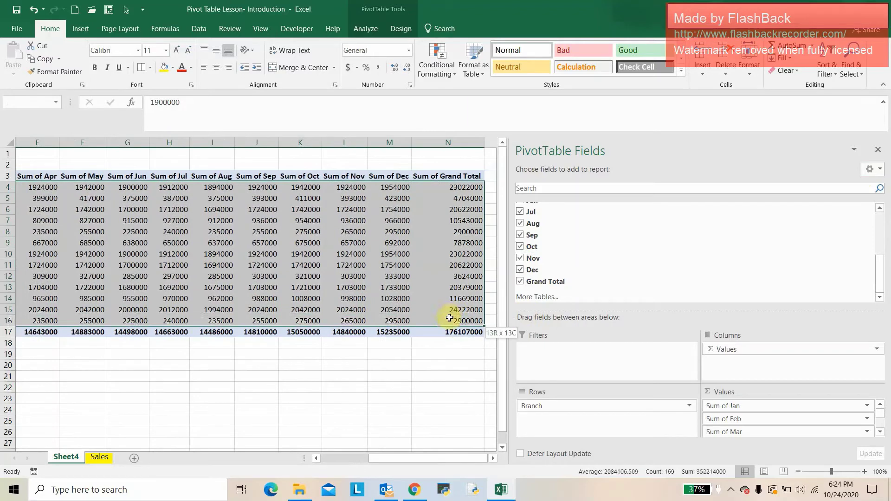
left_click(378, 72)
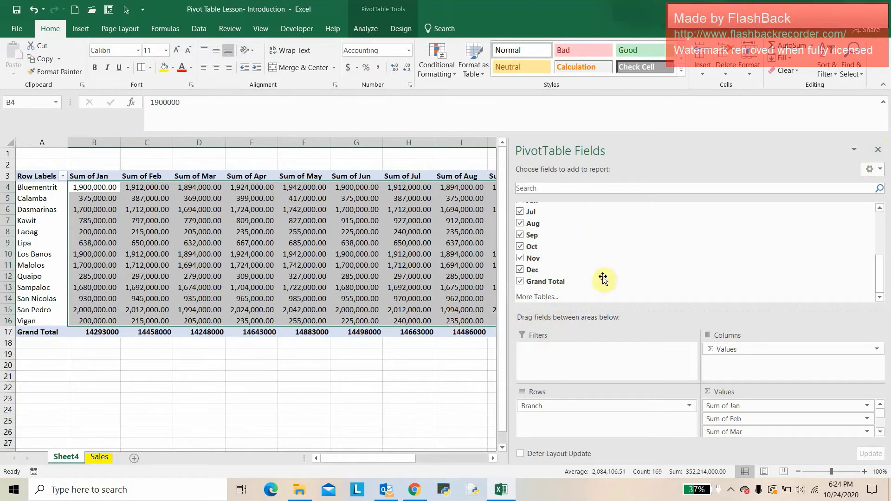
scroll(566, 277, "up", 4)
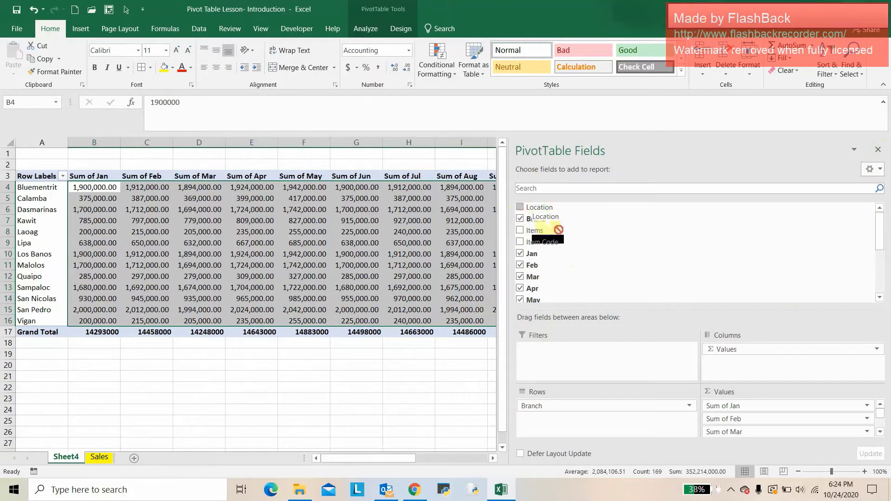
left_click(521, 207)
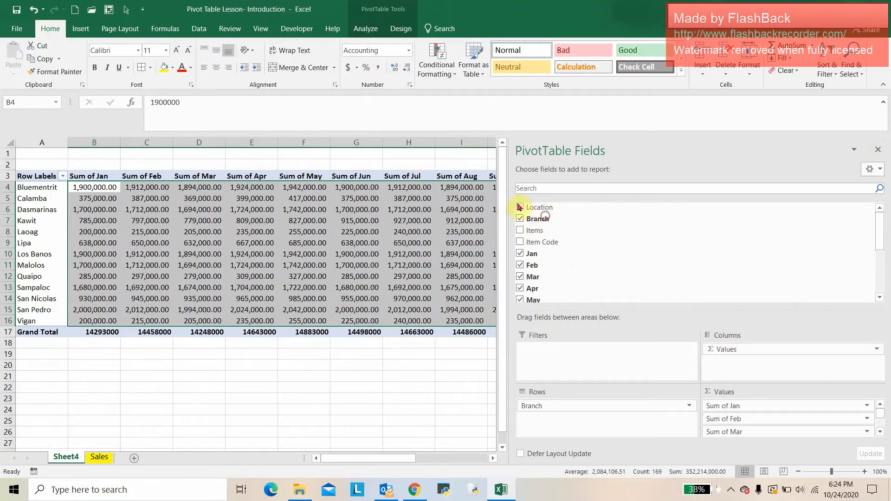
Select All in the Sales sheet's Branch filter so every record shows again.
left_click(90, 456)
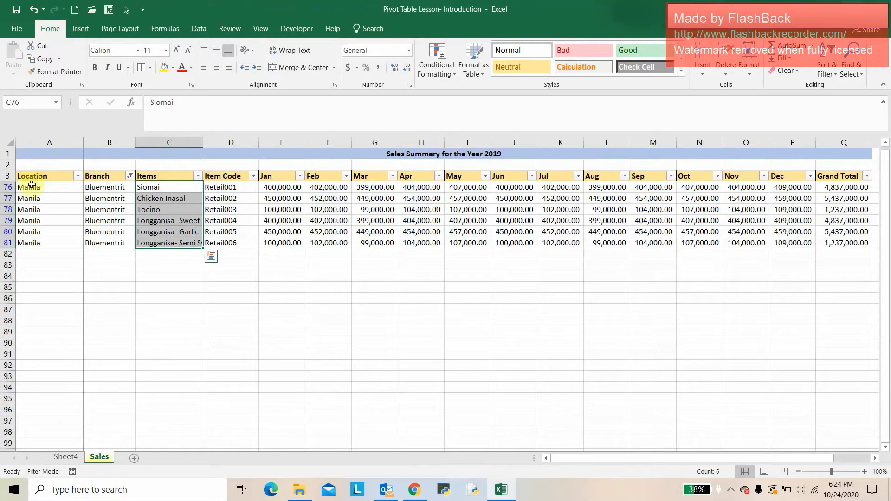
left_click(129, 176)
left_click(31, 288)
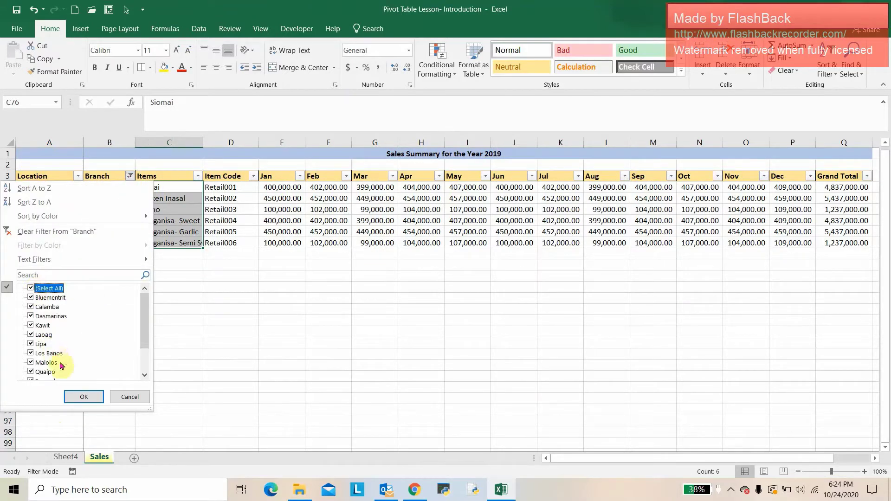
left_click(74, 396)
left_click(77, 176)
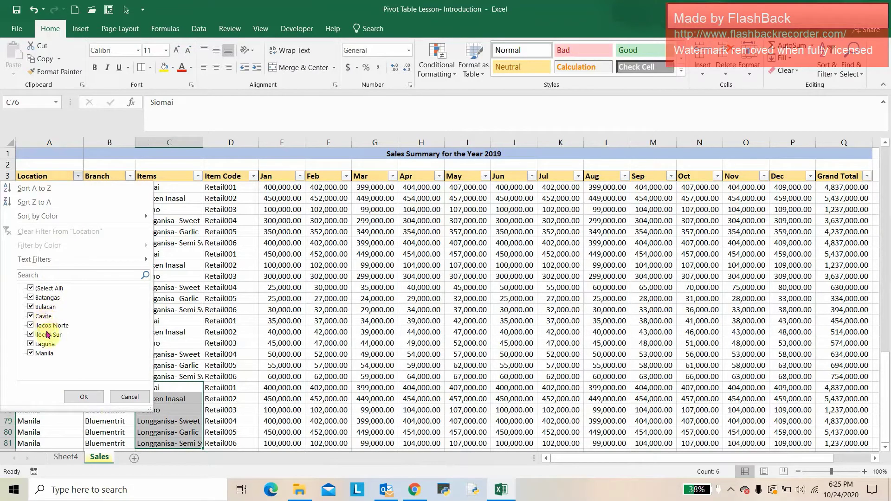
left_click(117, 398)
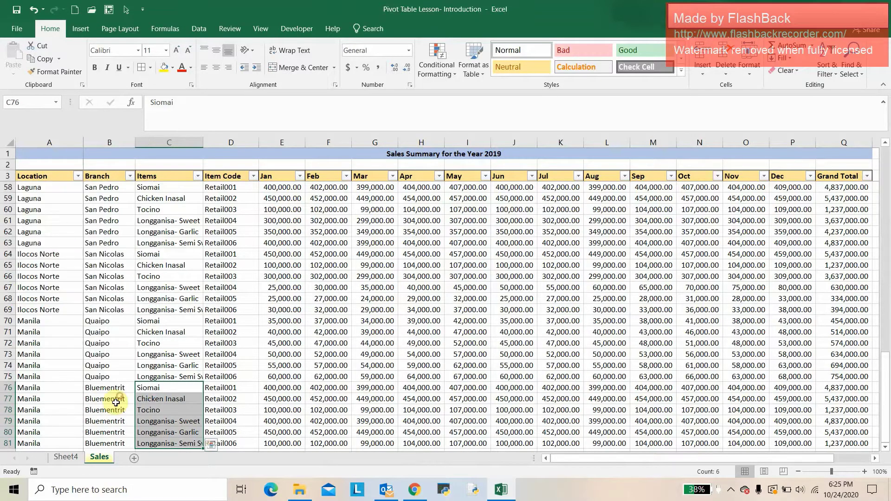
left_click(66, 457)
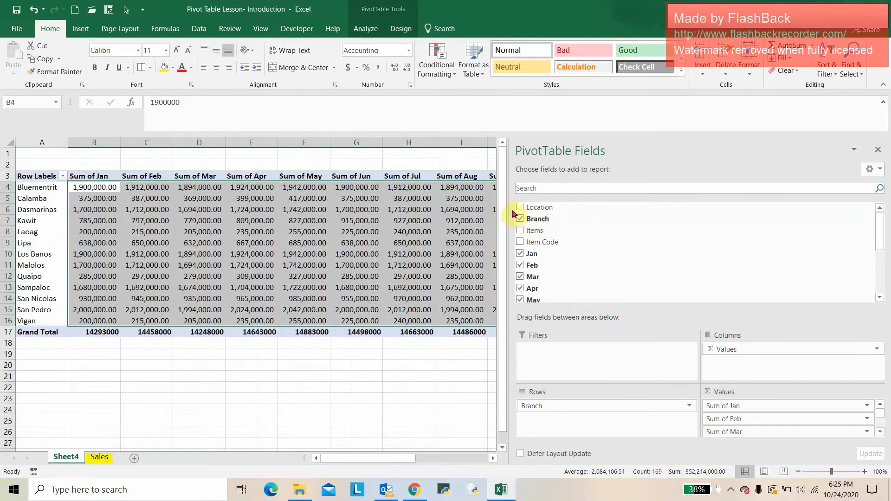
Place the Location field in the pivot's report Filters area.
left_click_drag(518, 209, 565, 363)
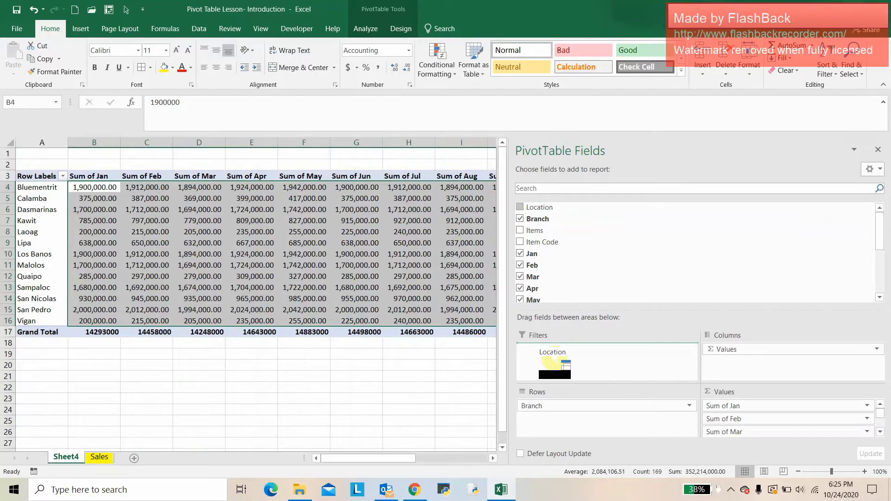
left_click_drag(564, 363, 553, 354)
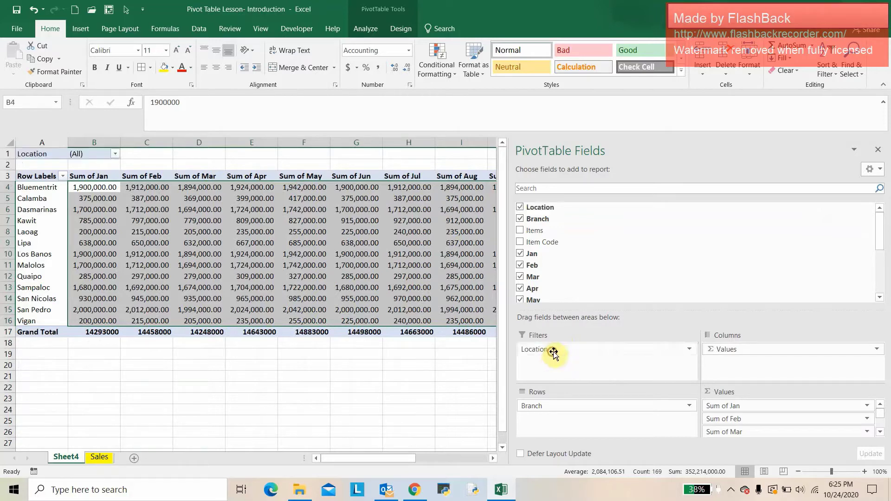
left_click(137, 154)
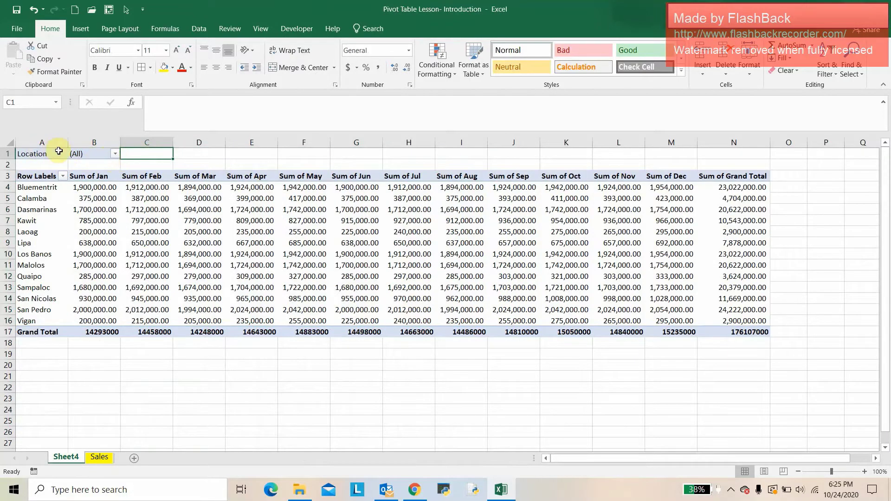
Limit the Location report filter to Manila, leaving Bluementrit, Quiapo and Sampaloc.
left_click(115, 154)
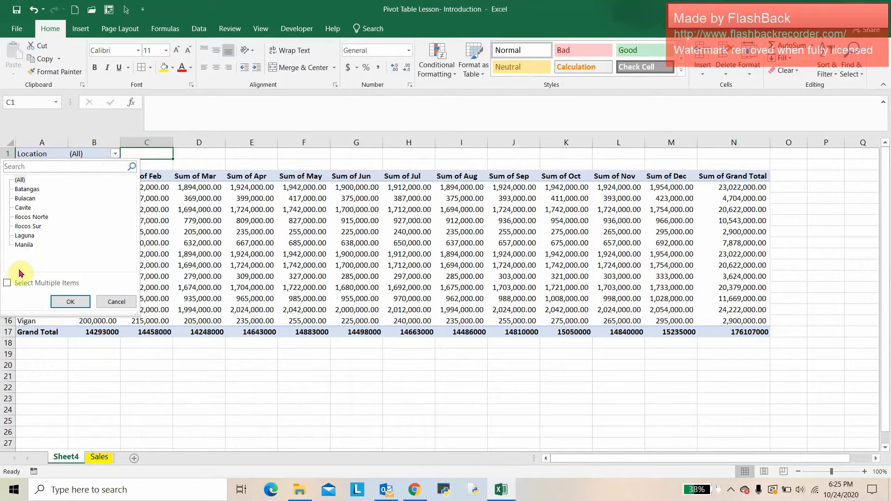
left_click(7, 283)
left_click(7, 284)
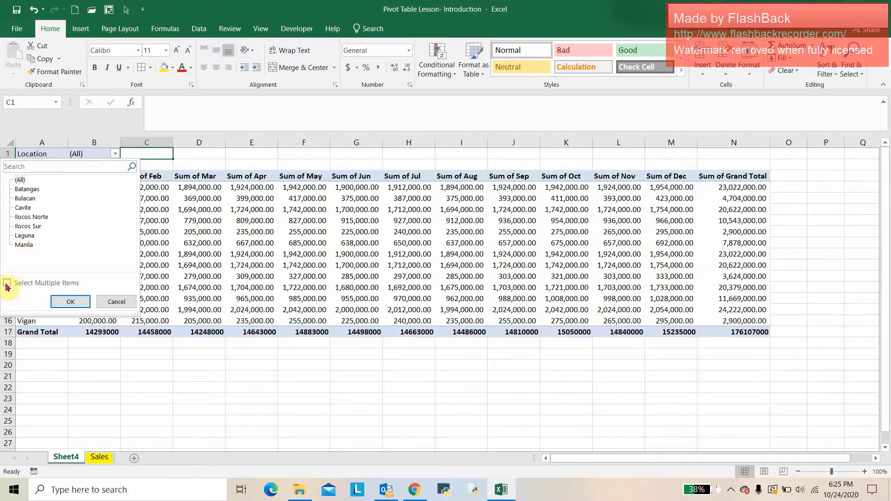
left_click(7, 284)
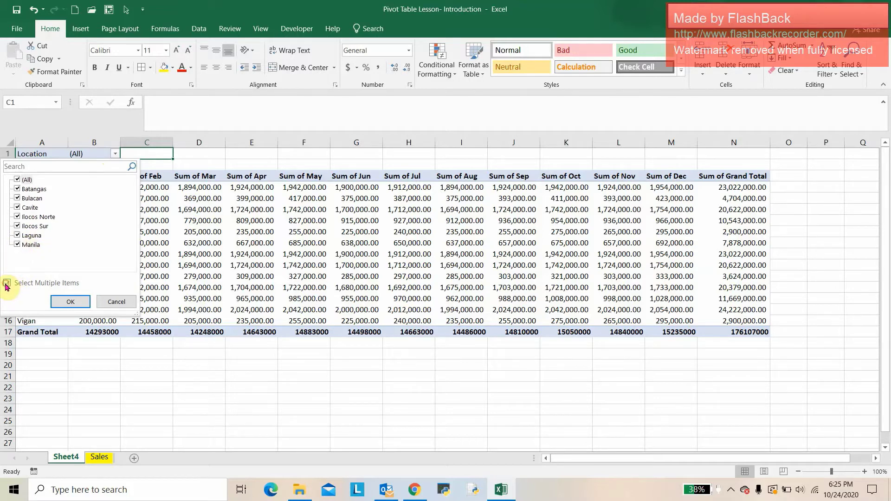
left_click(18, 180)
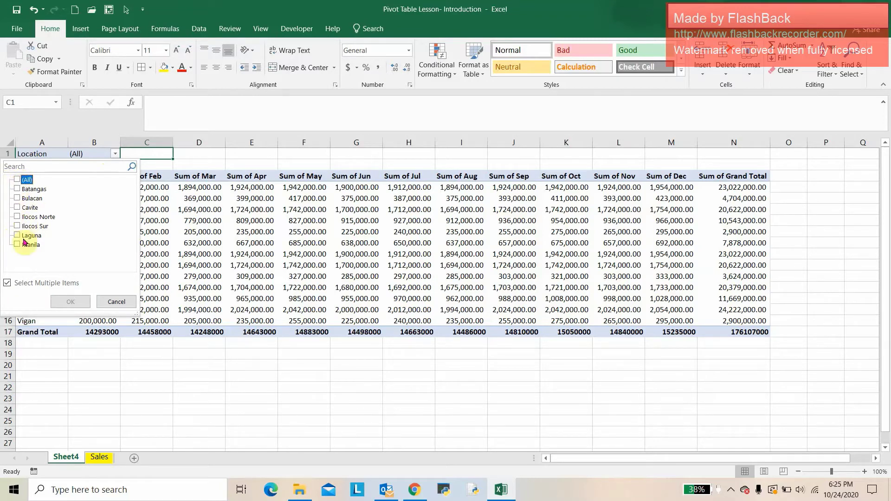
left_click(17, 245)
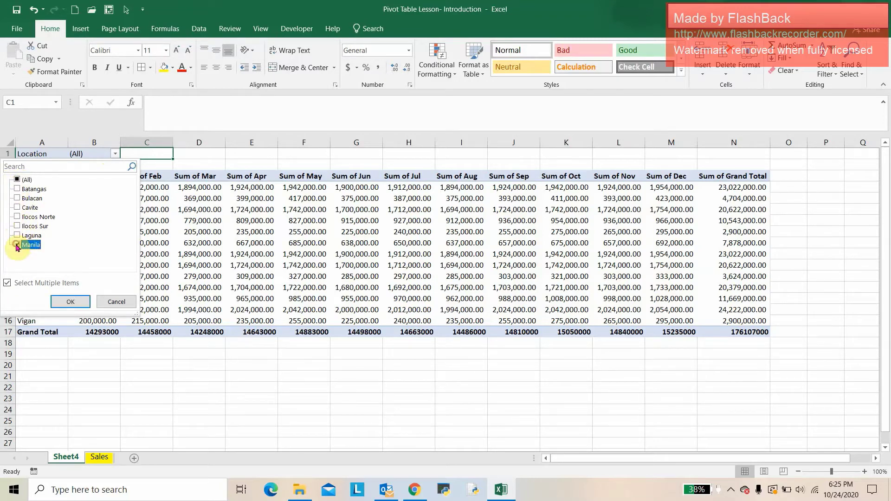
left_click(77, 301)
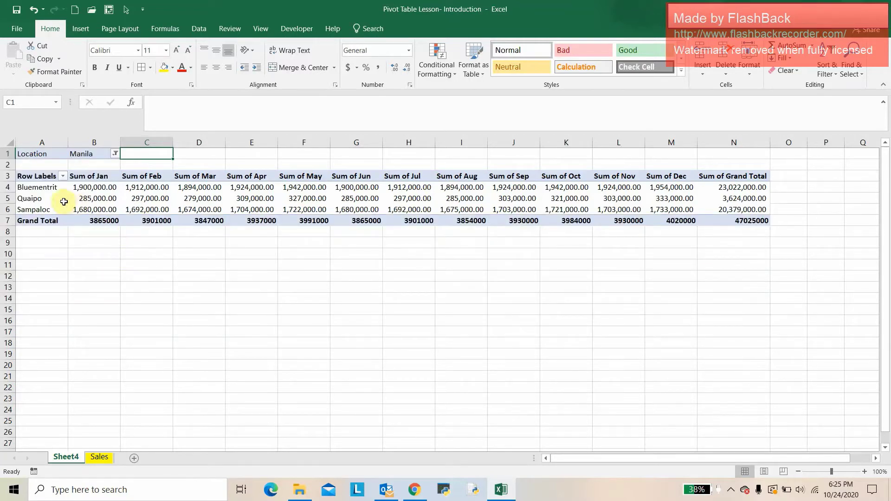
mouse_move(47, 185)
left_mouse_down()
mouse_move(55, 197)
mouse_move(745, 226)
left_mouse_up()
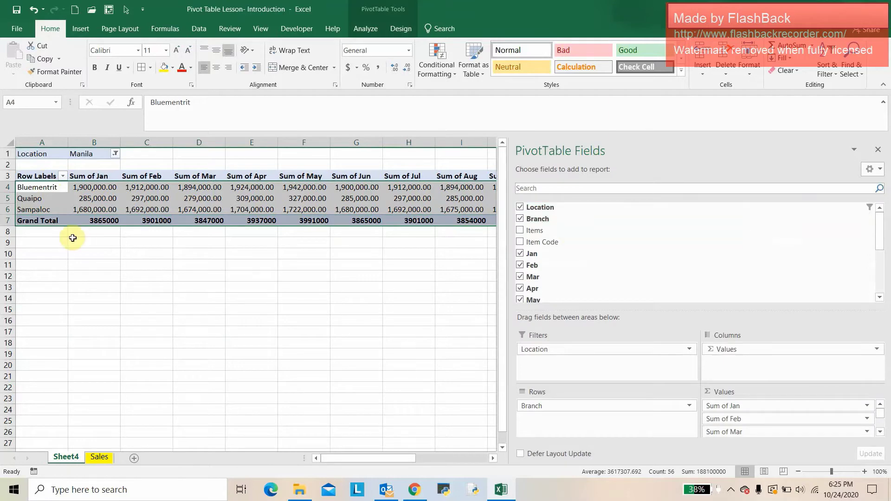
Compare the Manila branch grand totals in the pivot with the Sales Grand Total column.
left_click(149, 253)
left_click(751, 219)
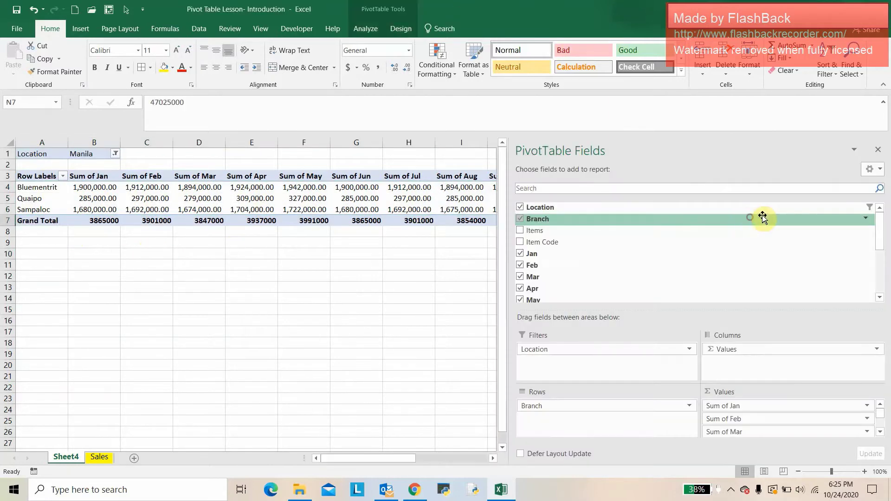
left_click(879, 152)
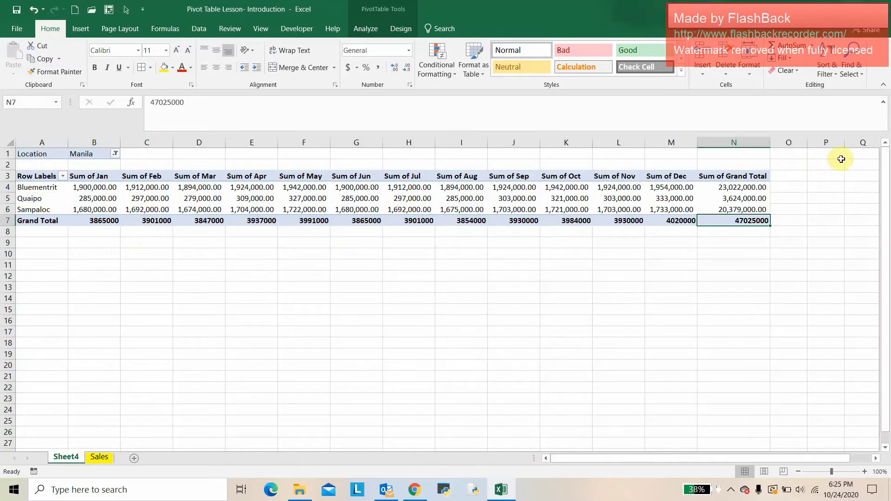
left_click(745, 186)
left_click_drag(745, 202, 745, 211)
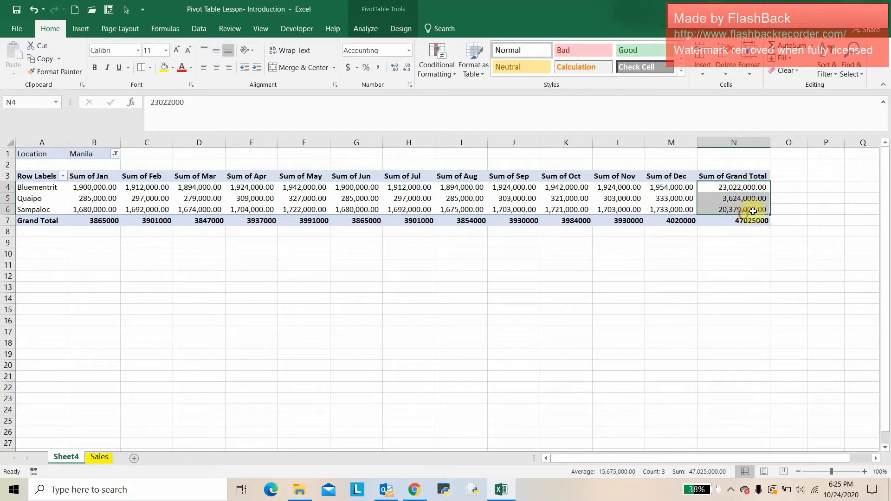
left_click(99, 457)
left_click_drag(690, 457, 742, 457)
left_click(710, 139)
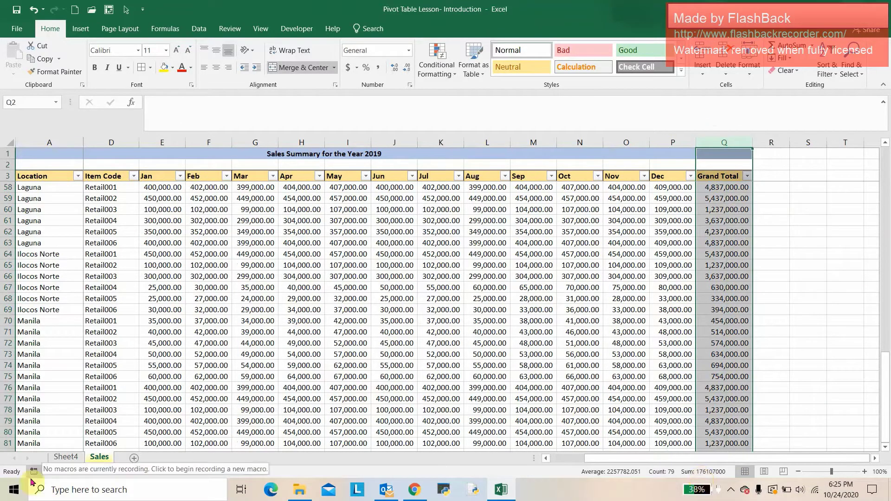
left_click(65, 457)
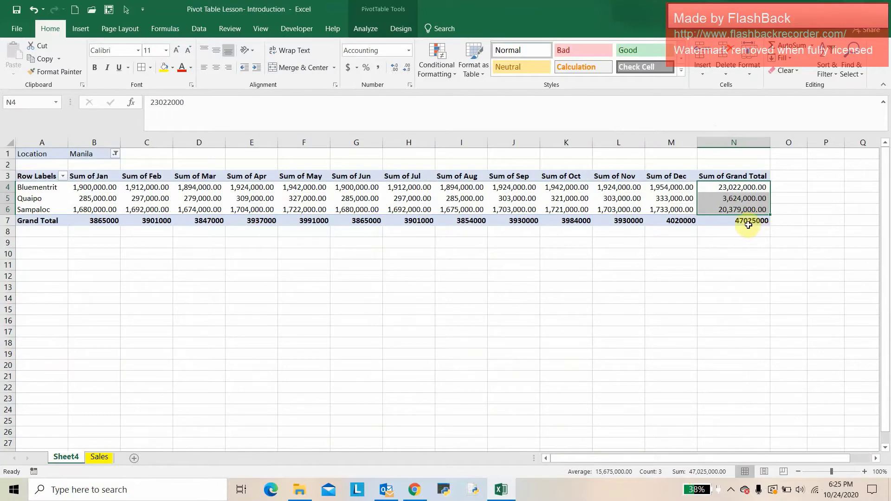
Apply Comma Style to the pivot's values and totals in B4:N7.
left_click_drag(748, 225, 69, 190)
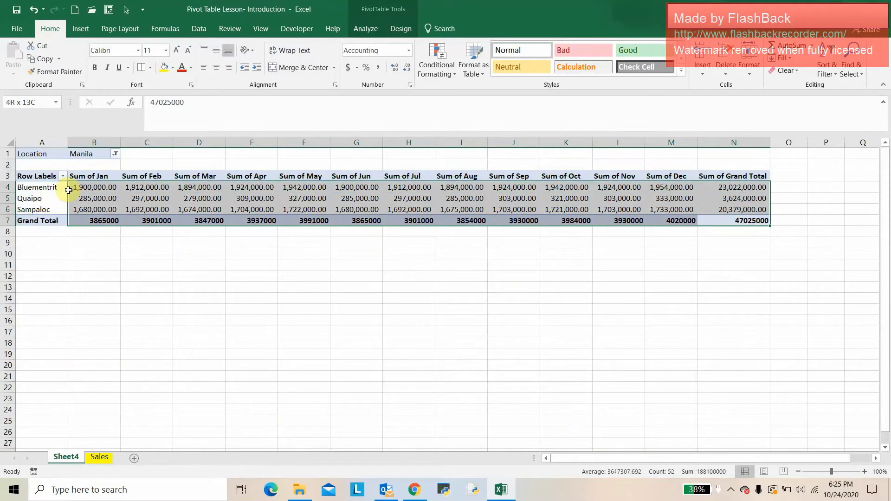
left_click(378, 67)
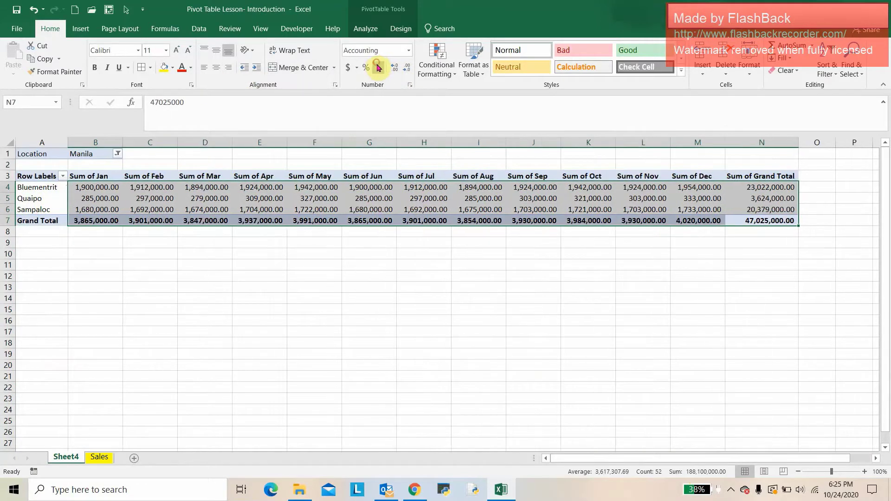
left_click_drag(776, 190, 775, 209)
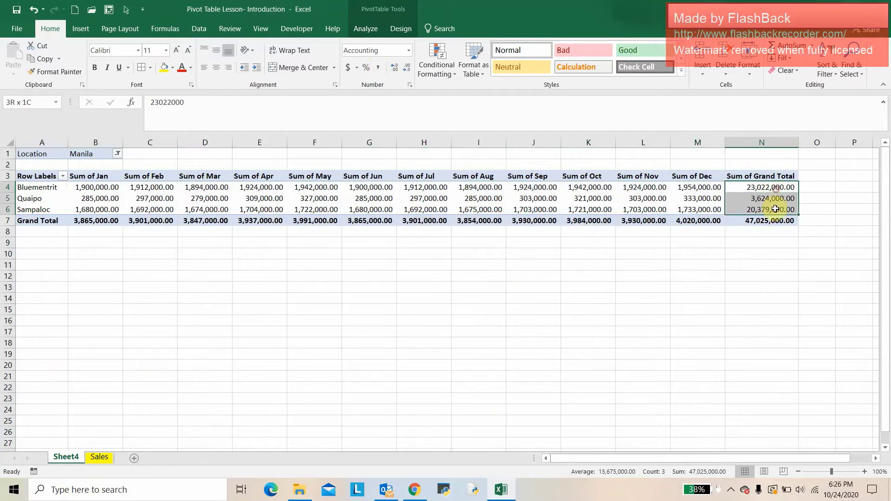
Comma-format Sales column Q and AutoSum Q82 to 176,107,000.00, widening column Q to fit.
left_click(99, 457)
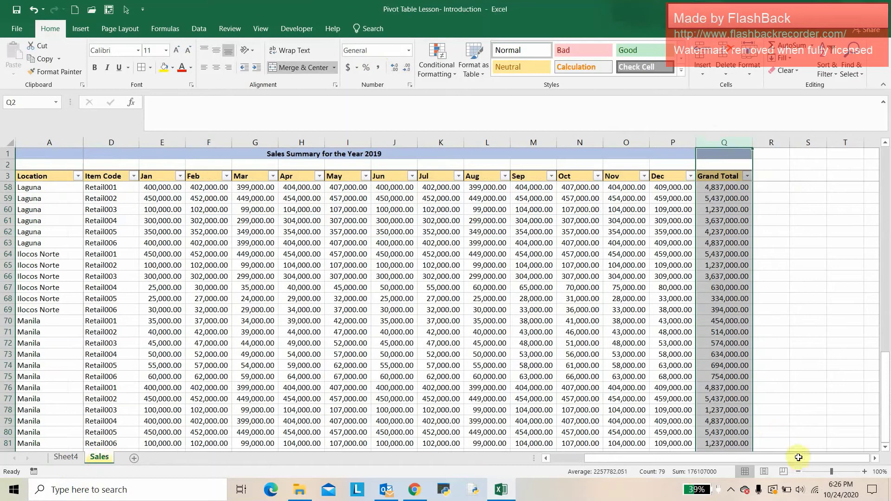
left_click(375, 69)
scroll(668, 325, "down", 5)
left_click(717, 289)
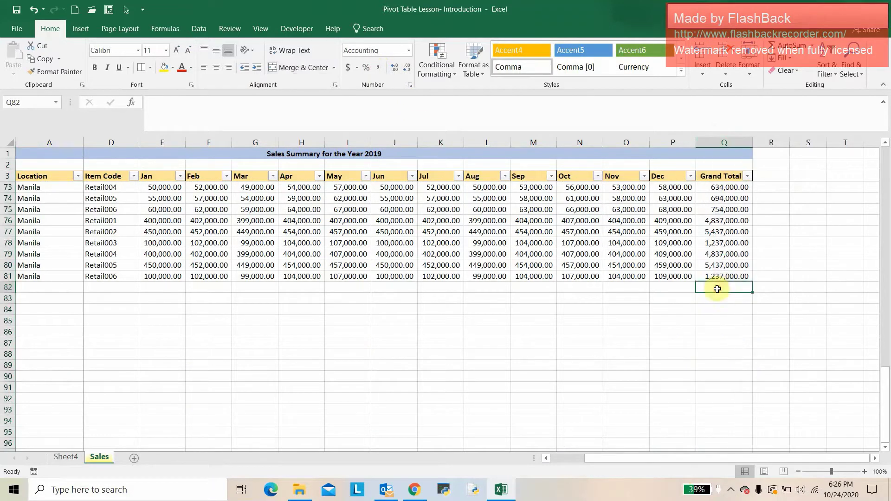
left_click(789, 45)
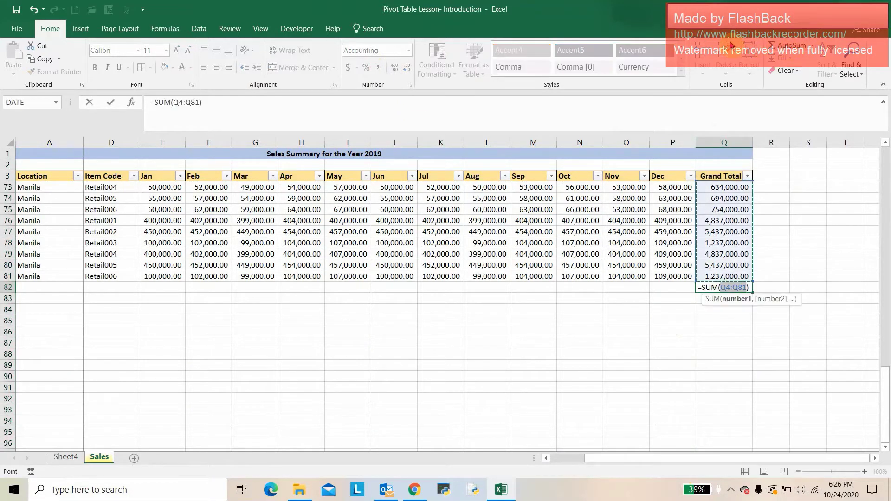
key("Return")
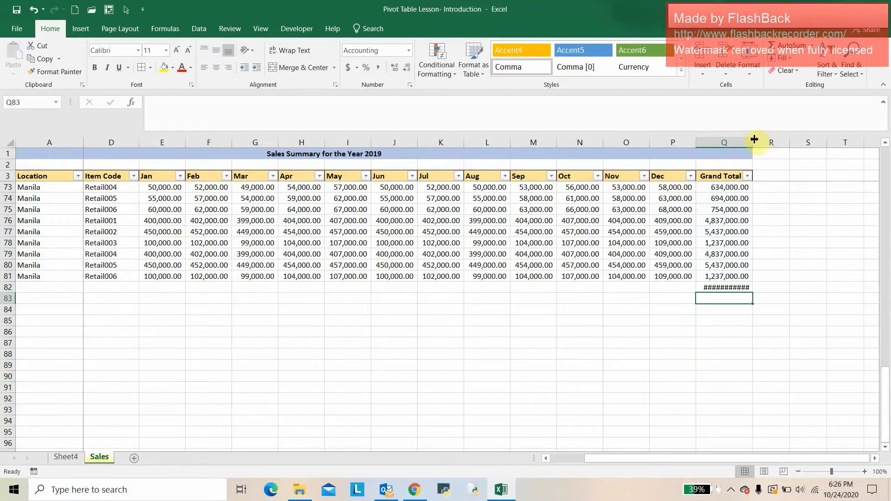
double_click(754, 139)
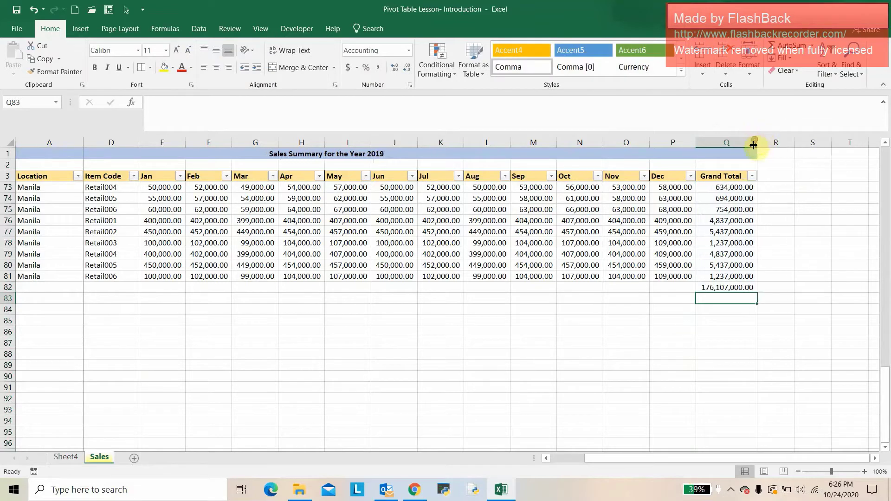
left_click(64, 457)
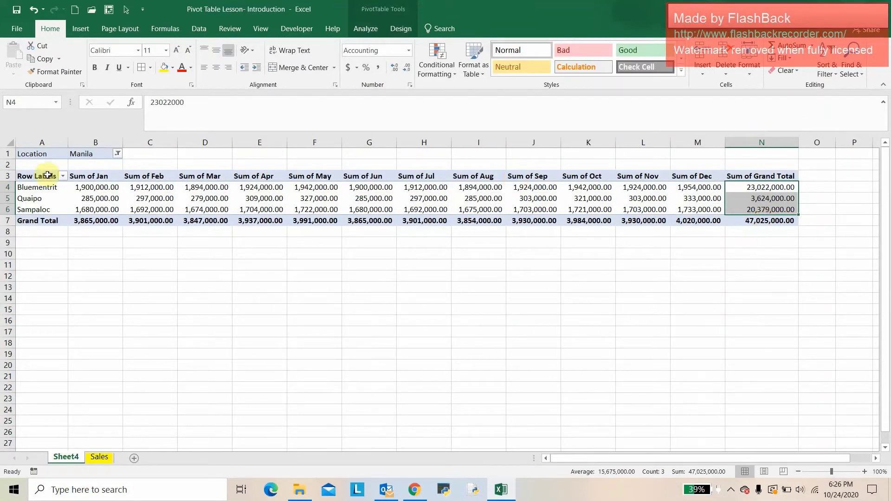
Set the Location filter in B1 to (All) so the Grand Total reads 176,107,000.00.
left_click(118, 154)
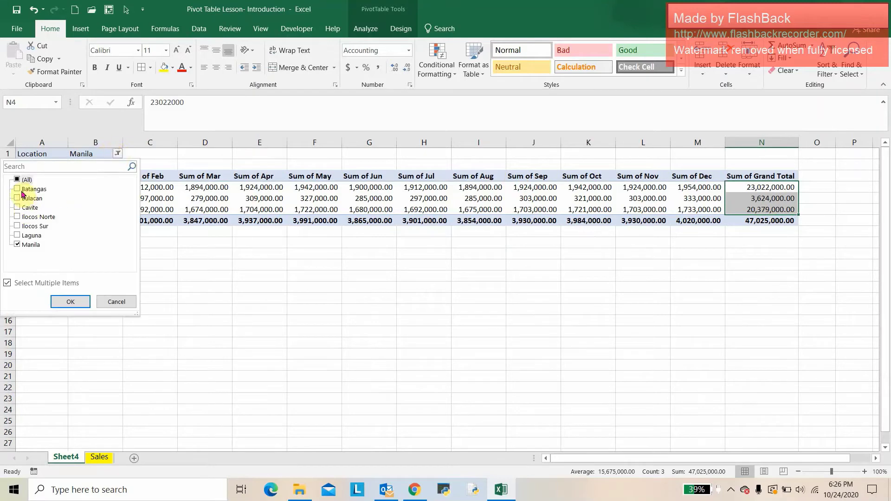
left_click(17, 238)
left_click(70, 302)
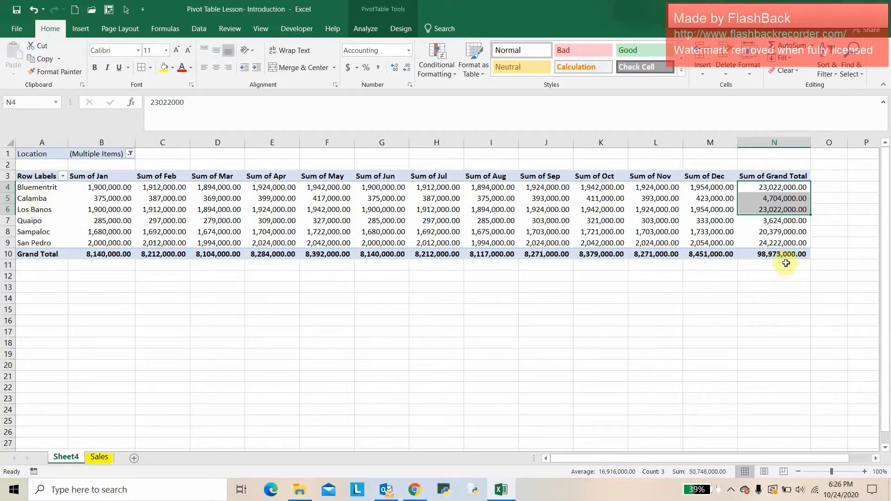
left_click(770, 252)
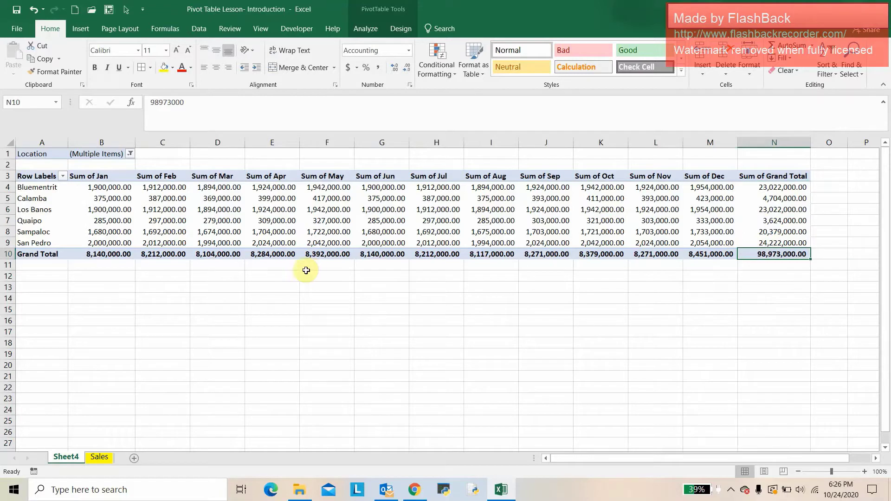
left_click(130, 153)
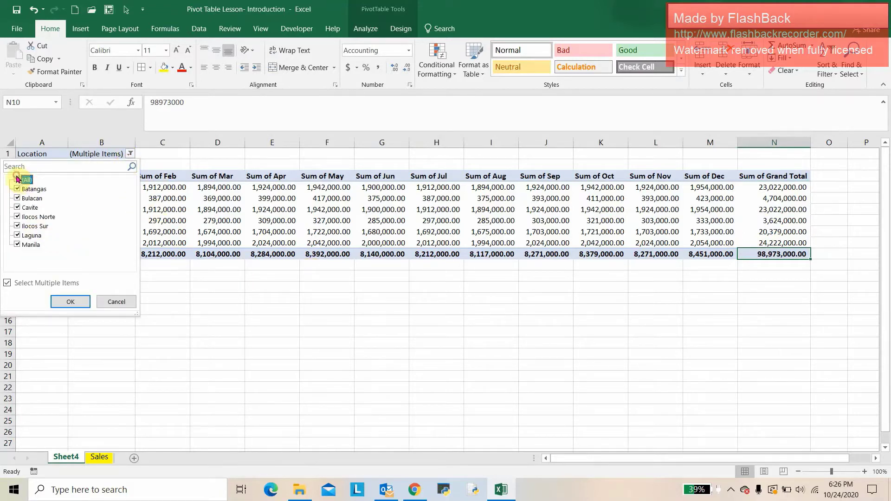
left_click(70, 301)
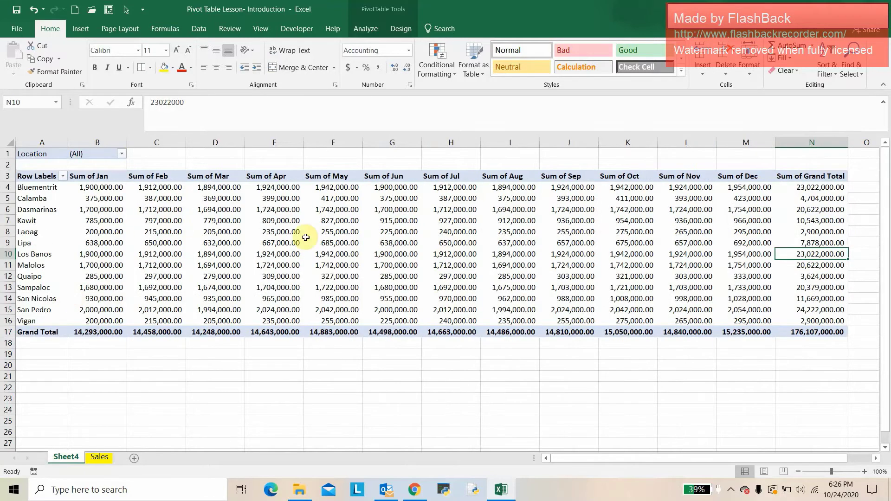
left_click(48, 154)
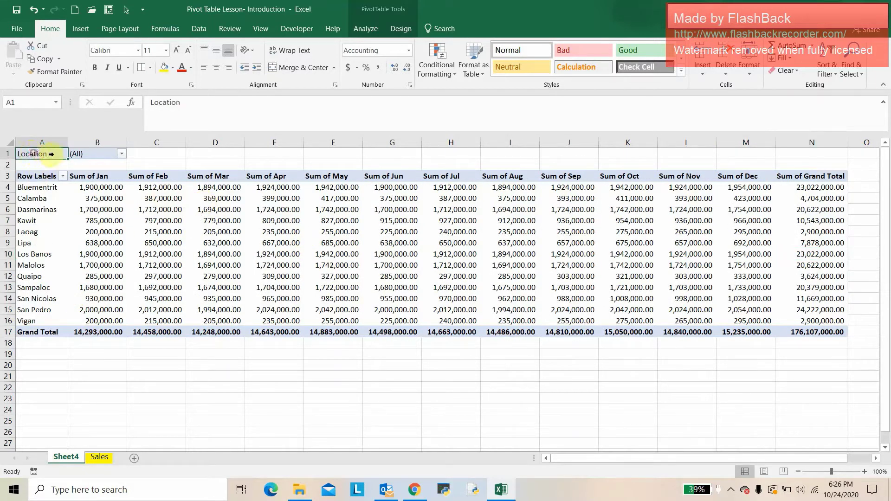
left_click(34, 142)
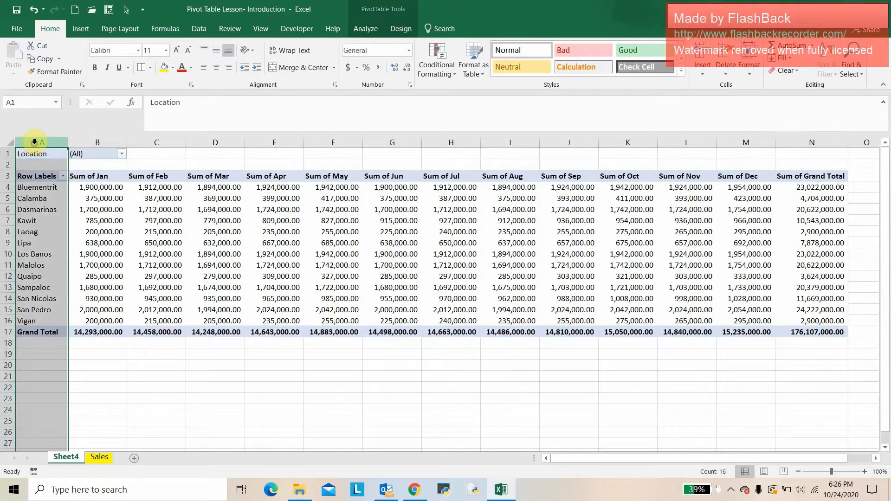
left_click(90, 195)
right_click(90, 195)
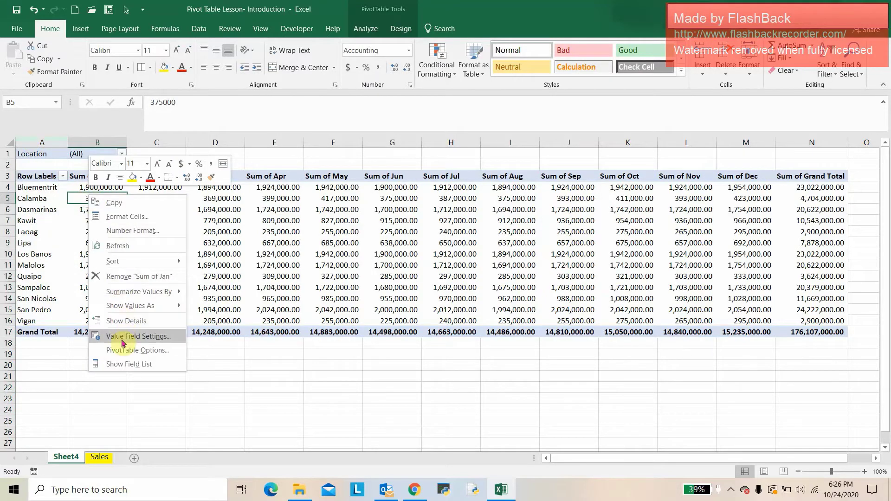
right_click(35, 190)
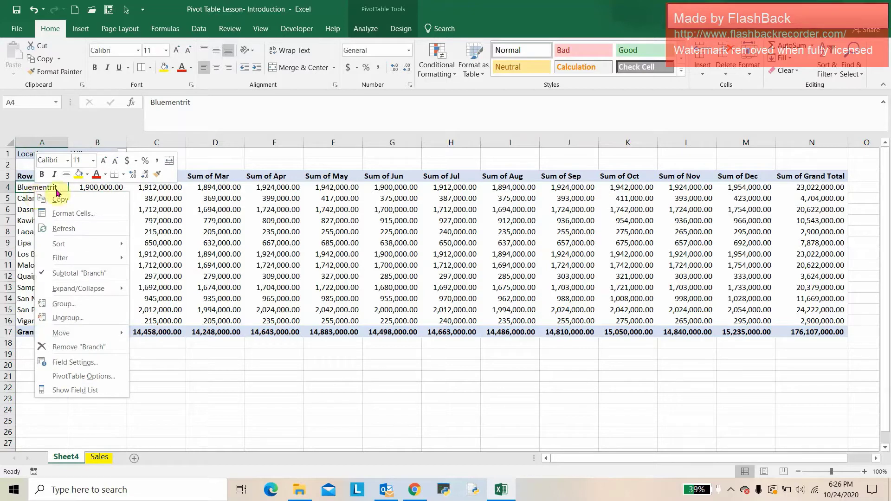
left_click(23, 176)
mouse_move(23, 176)
left_mouse_down()
mouse_move(181, 231)
mouse_move(743, 334)
mouse_move(803, 337)
left_mouse_up()
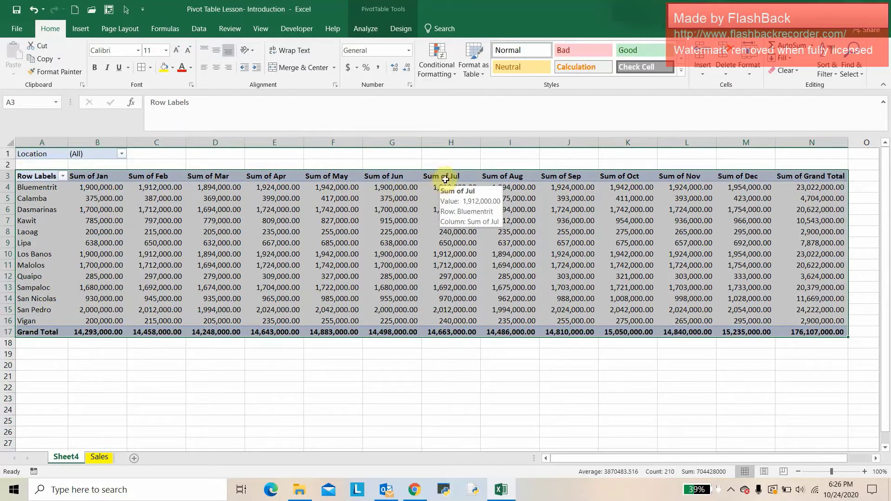
right_click(441, 203)
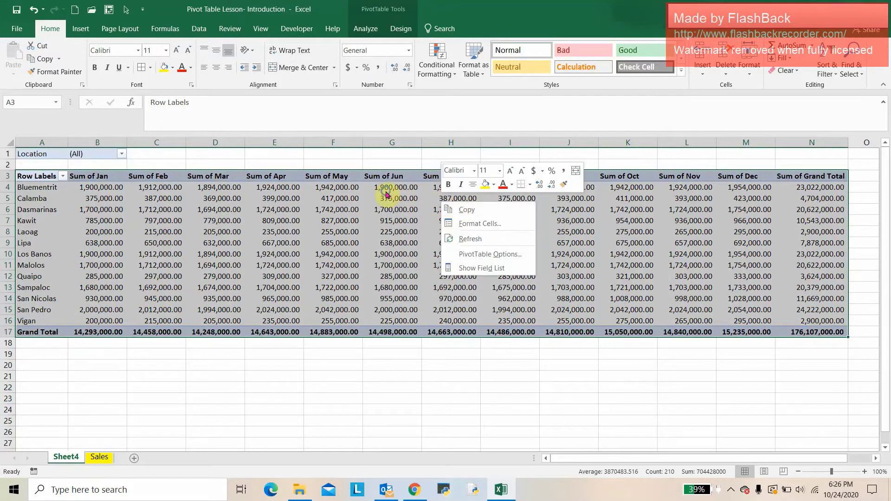
key("Escape")
left_click(376, 205)
left_click(374, 164)
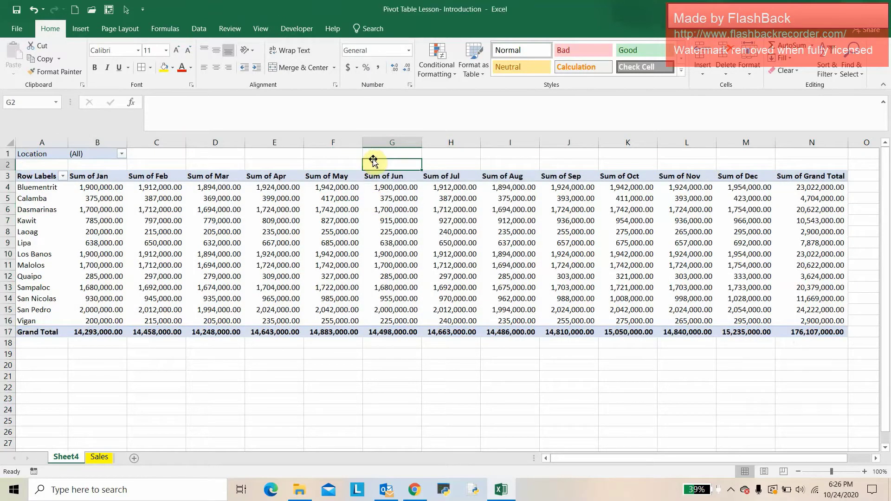
right_click(377, 166)
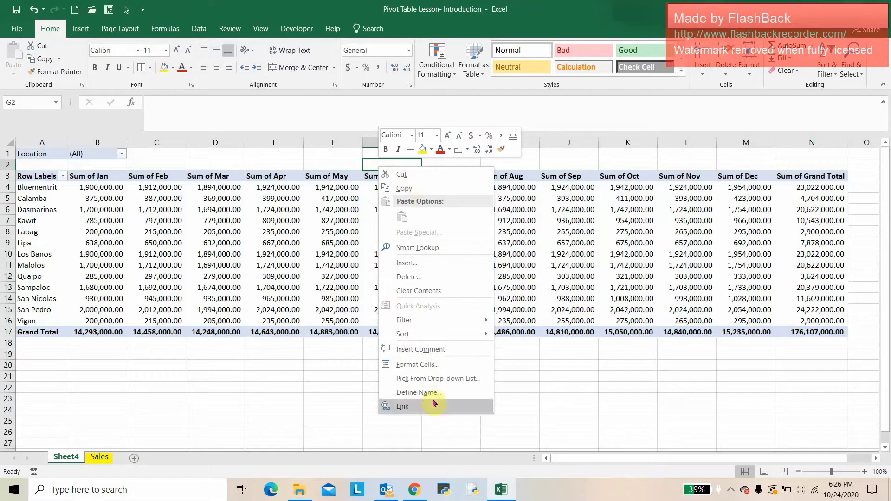
Use the field list to move Location from Filters into Rows, above Branch.
left_click(310, 205)
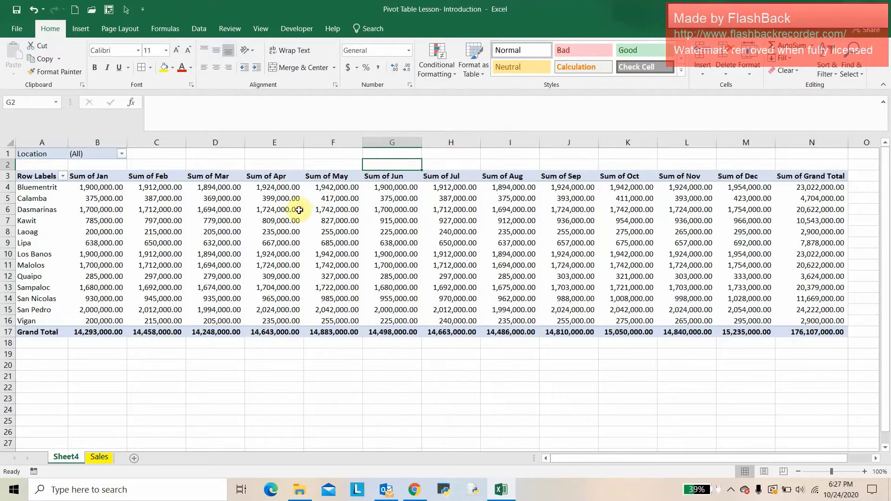
left_click(297, 209)
right_click(281, 210)
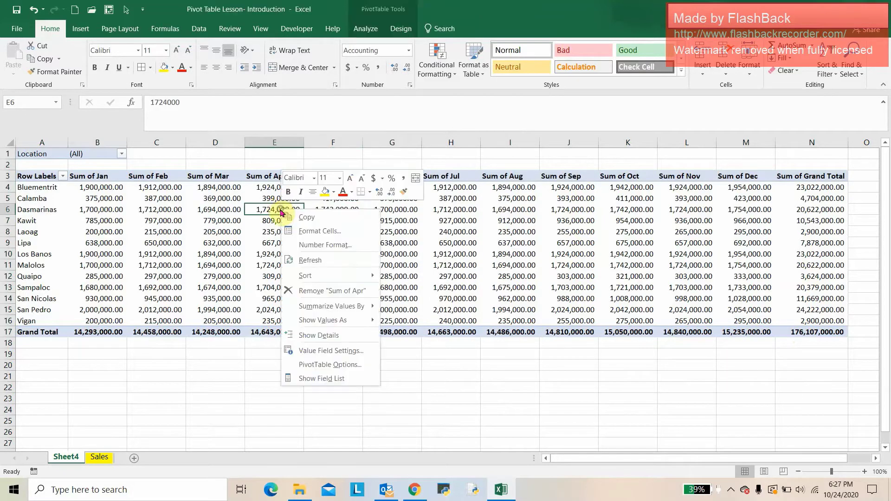
left_click(334, 379)
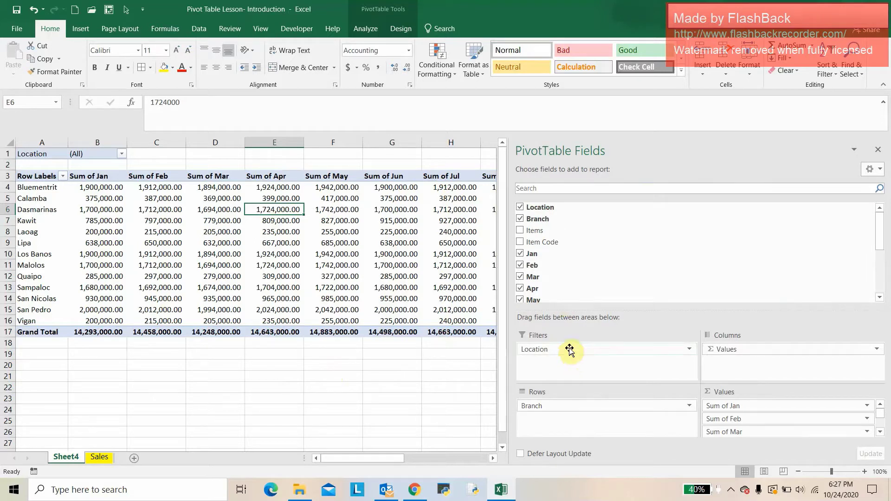
left_click_drag(569, 351, 571, 413)
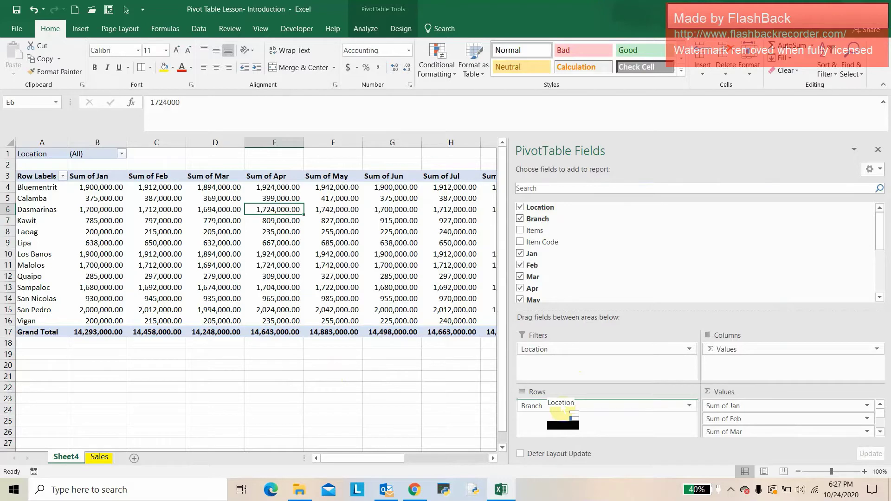
left_click_drag(563, 409, 561, 403)
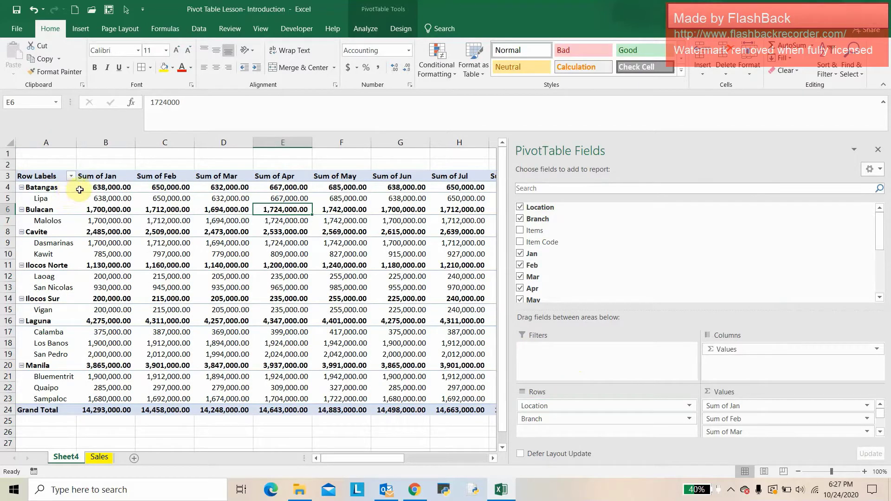
Turn on Classic PivotTable layout on the Display tab of PivotTable Options.
left_click(60, 201)
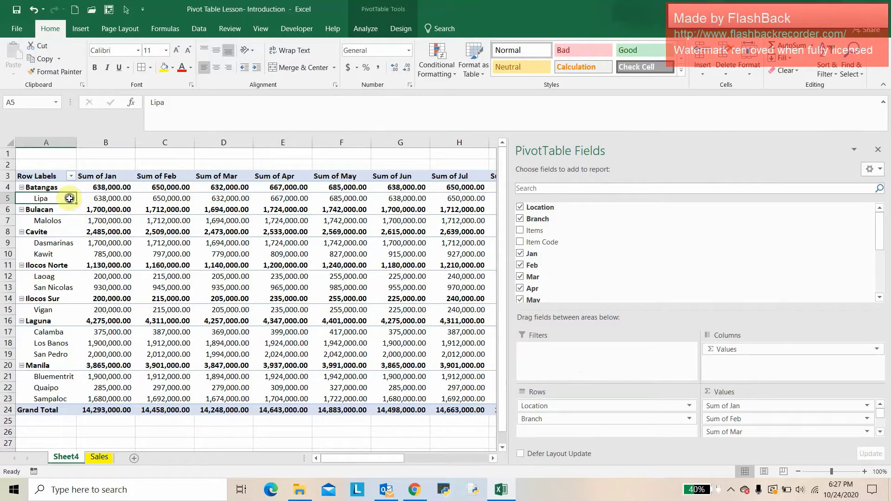
right_click(70, 199)
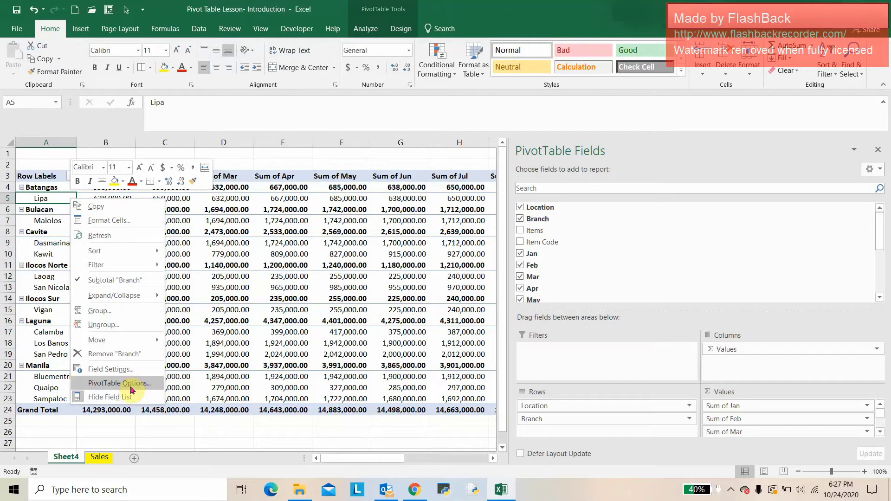
left_click(132, 388)
left_click(136, 232)
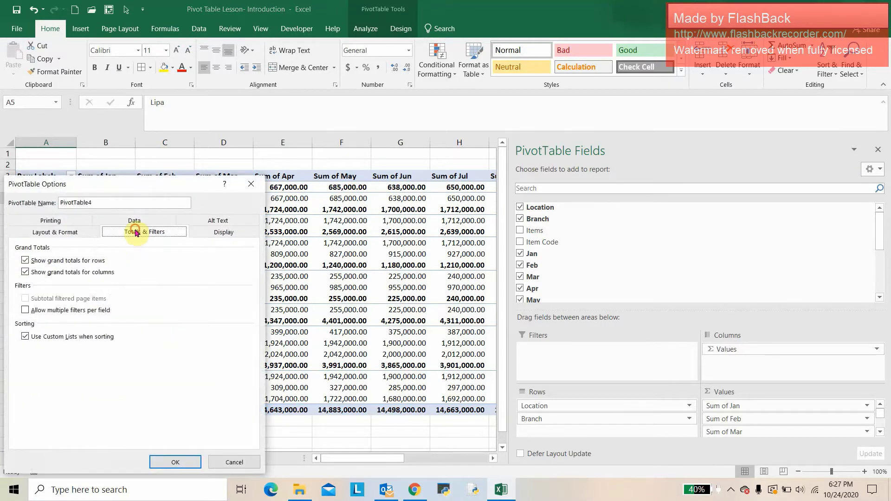
left_click(215, 234)
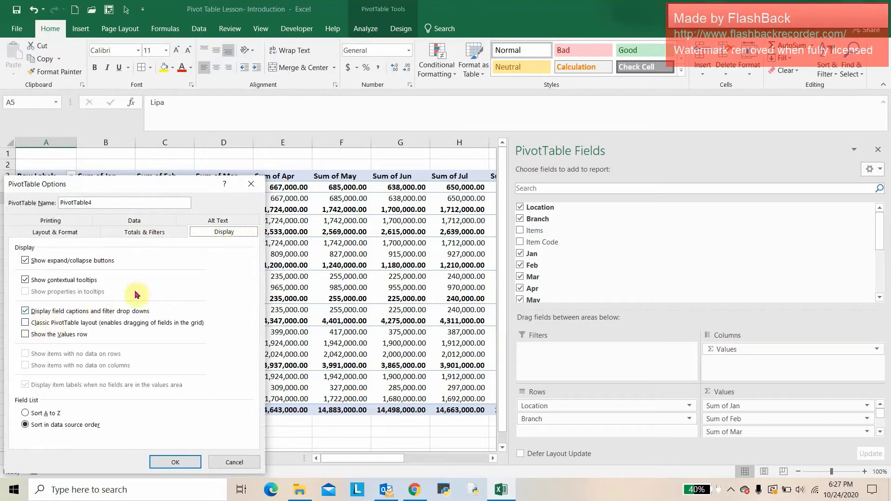
left_click(25, 323)
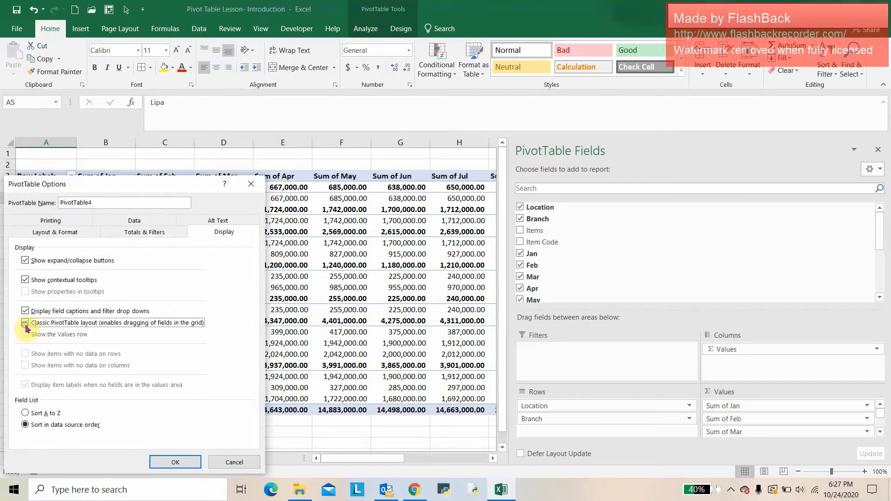
left_click(171, 462)
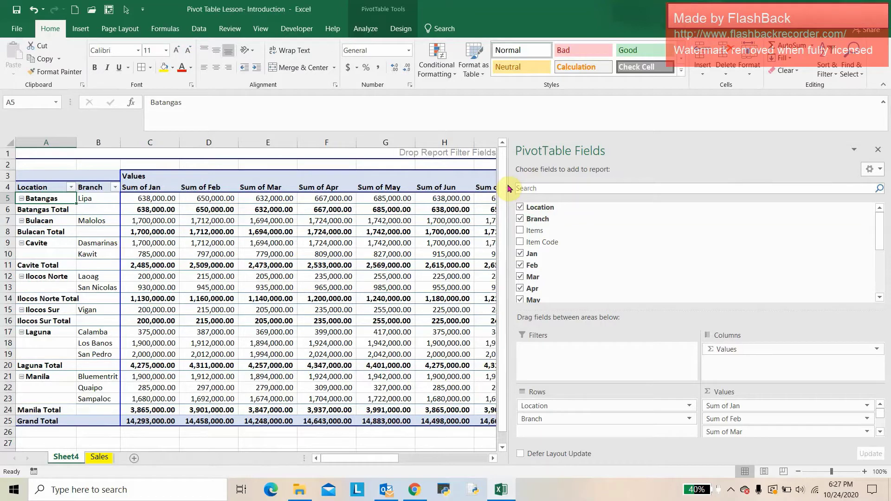
Narrow the field list, then widen columns B and A to fit branch and location names.
left_click_drag(510, 185, 716, 209)
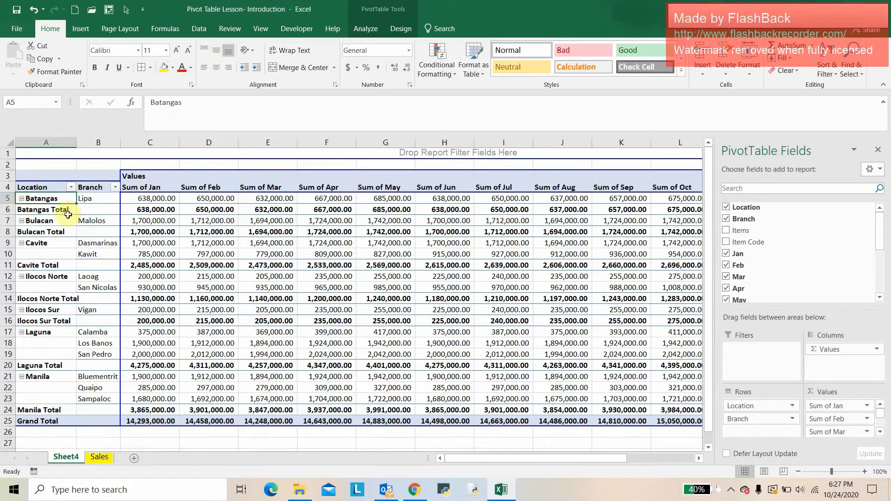
right_click(23, 205)
key("Escape")
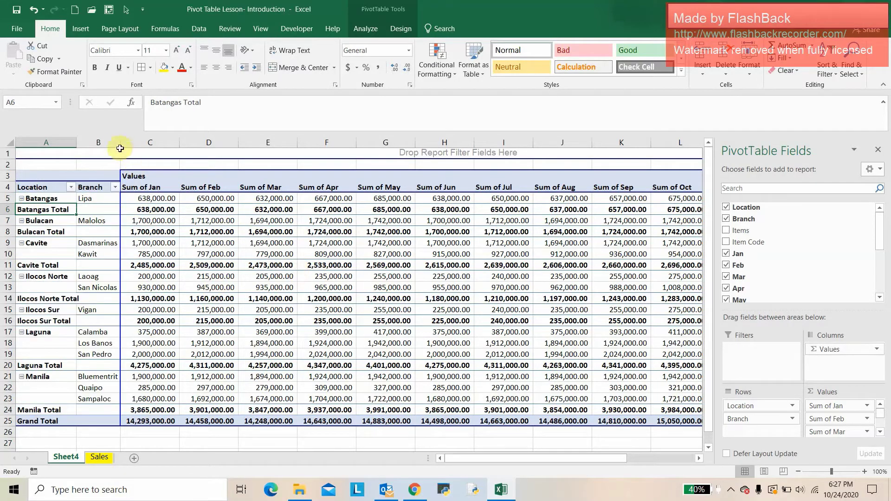
left_click_drag(120, 138, 154, 142)
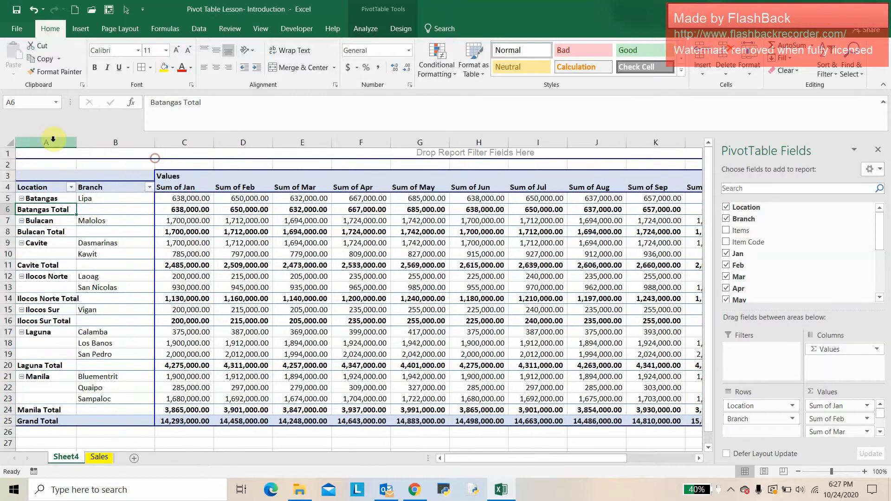
left_click_drag(76, 142, 109, 144)
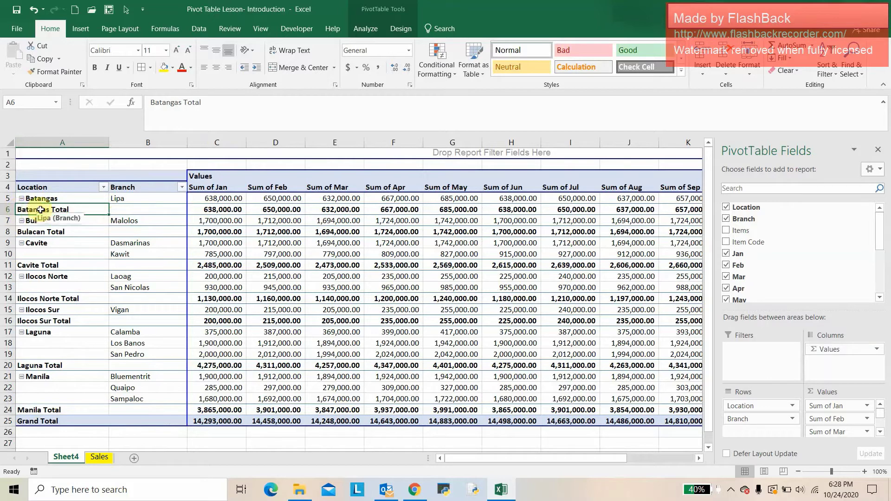
Select the Location labels and location total rows in column A.
left_click(63, 142)
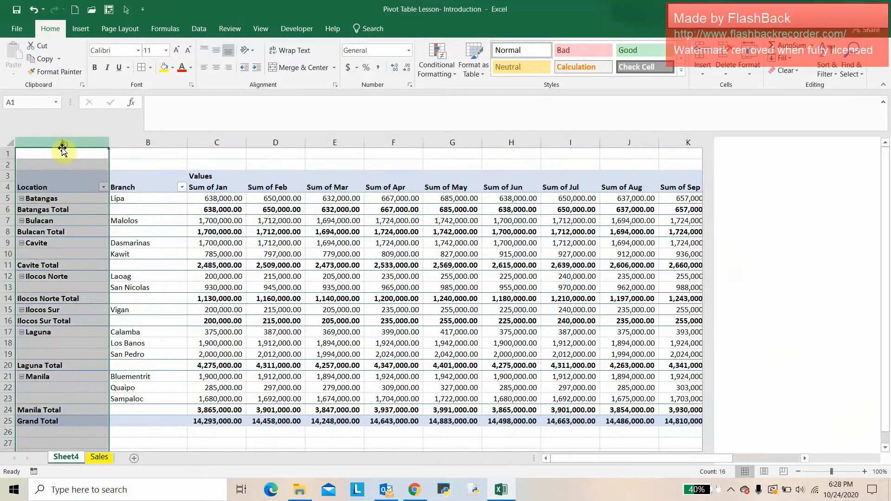
left_click(59, 200)
left_click(68, 207)
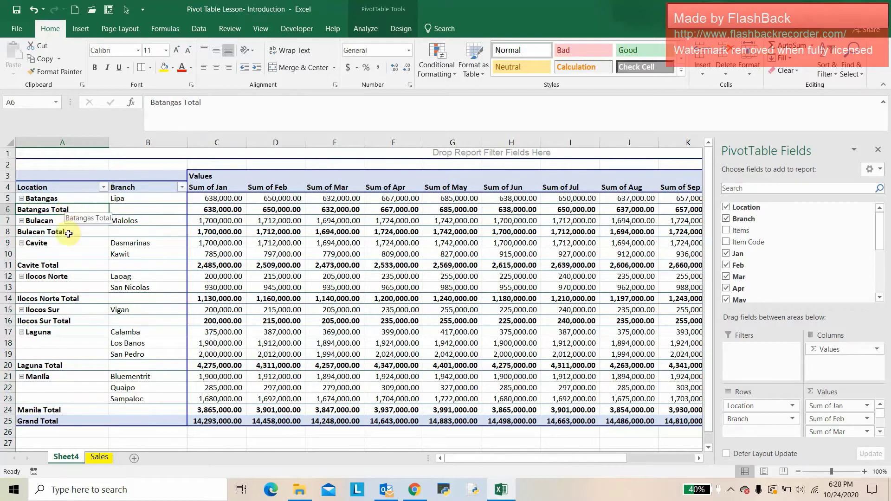
left_click(65, 232)
left_click(67, 267)
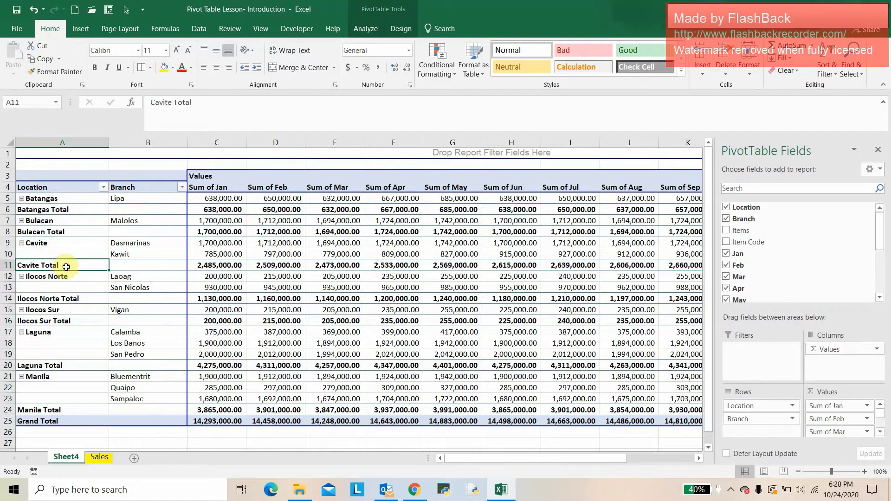
left_click(55, 320)
left_click(53, 370)
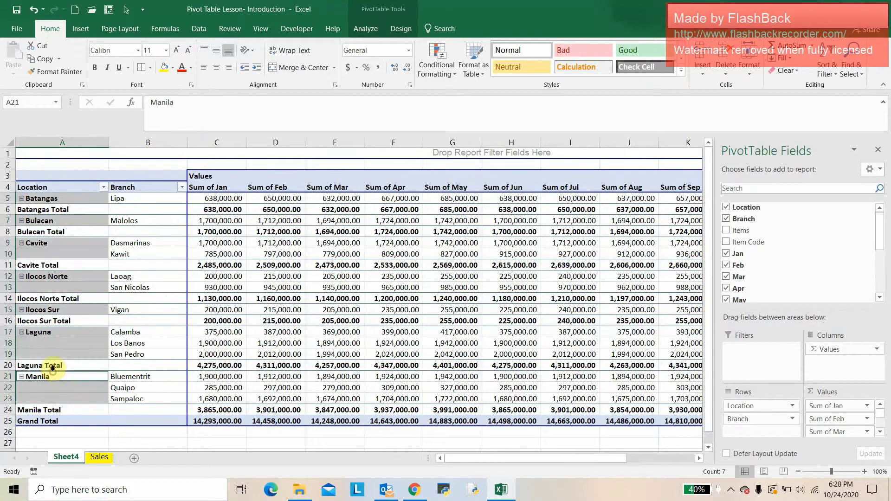
Uncheck Subtotal "Location" from the Batangas Total label's context menu.
left_click(64, 209)
right_click(66, 211)
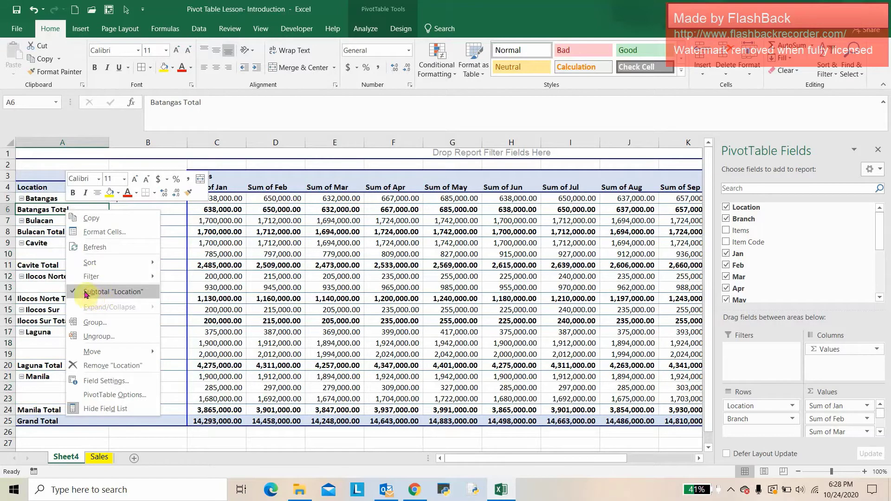
left_click(87, 294)
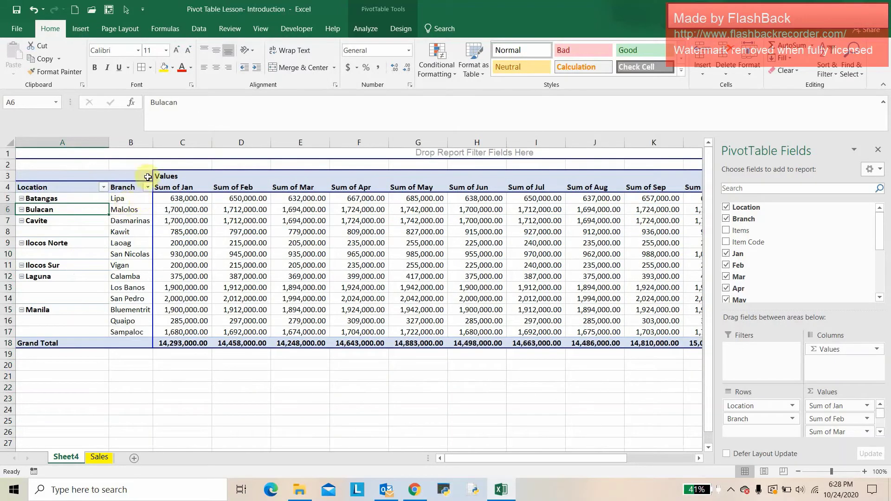
Add Items as a row level under Branch, adjusting column B's width.
left_click_drag(156, 146, 212, 145)
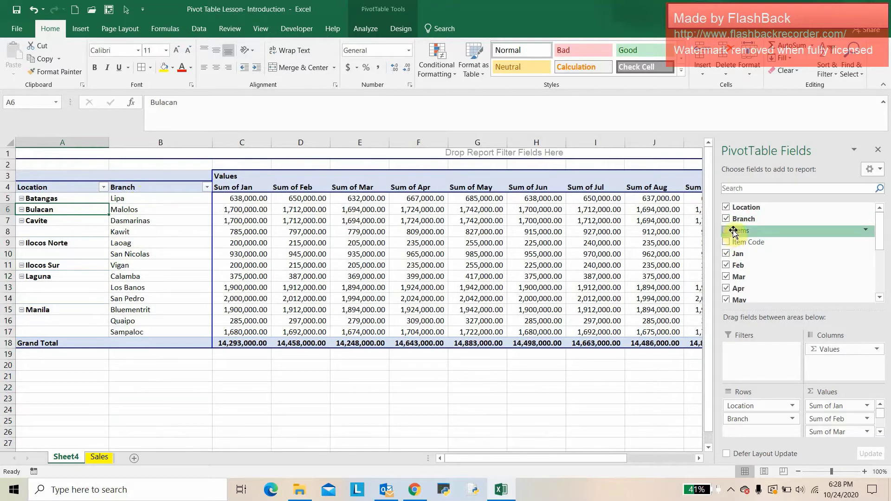
left_click_drag(733, 231, 764, 431)
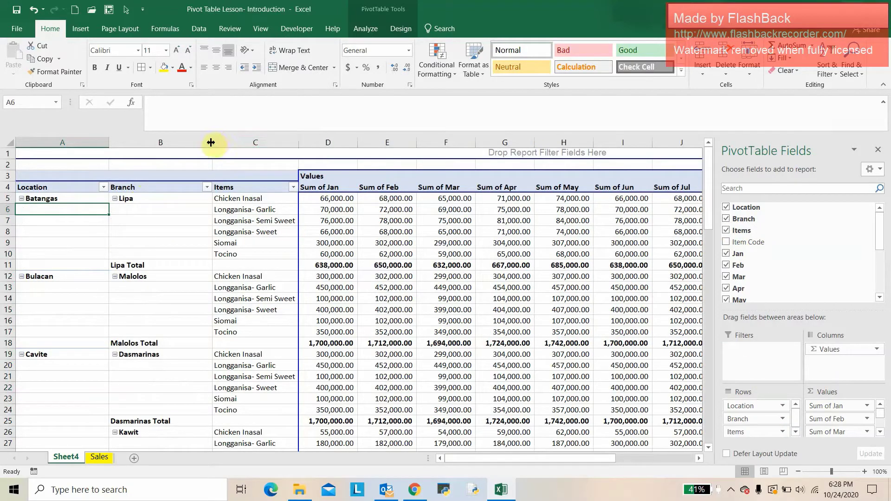
left_click_drag(211, 143, 191, 143)
Toggle Subtotal "Branch" off and back on, keeping totals like Lipa Total.
left_click(136, 265)
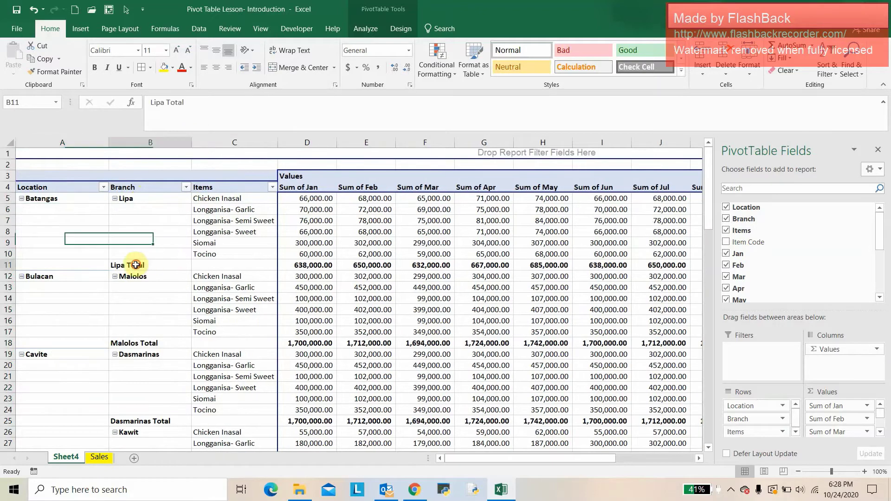
right_click(147, 270)
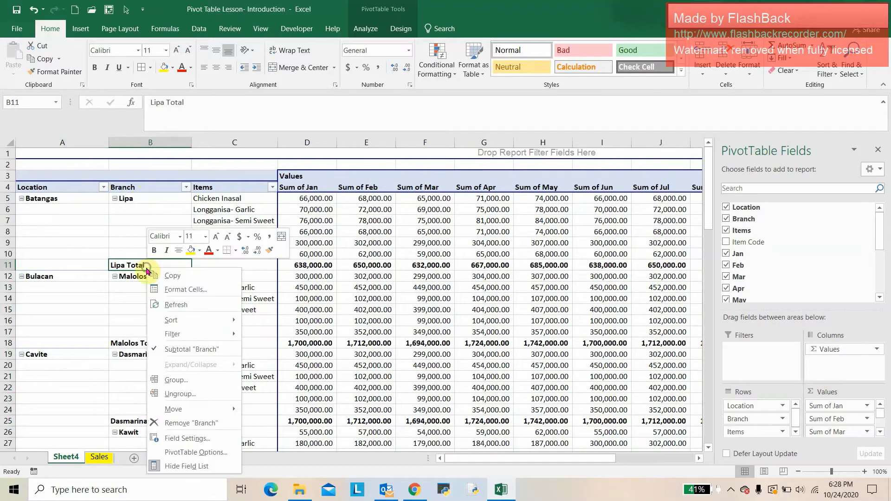
left_click(171, 352)
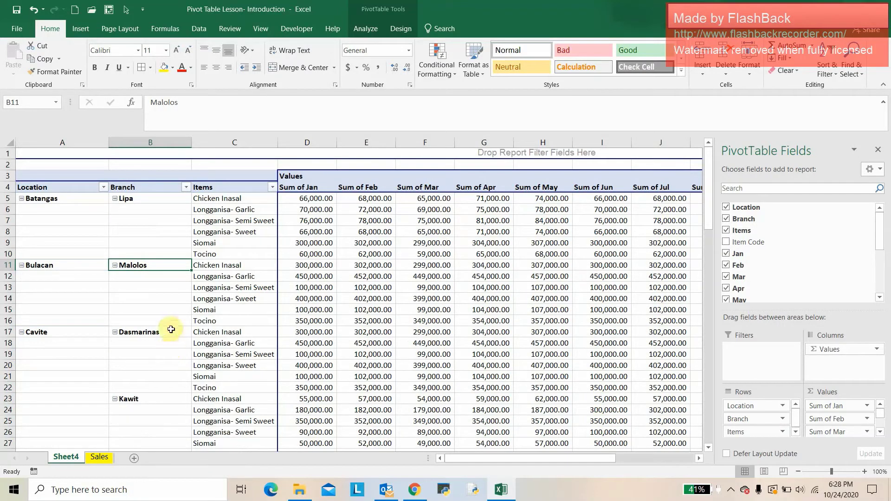
right_click(156, 253)
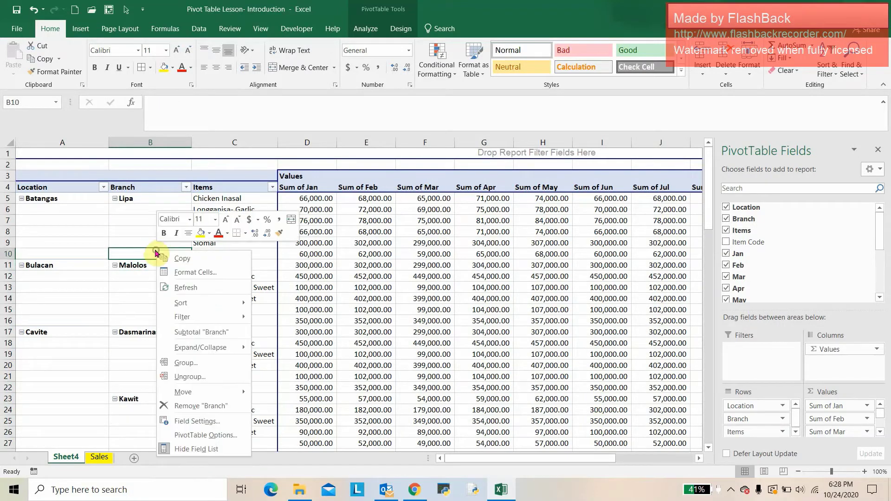
left_click(174, 333)
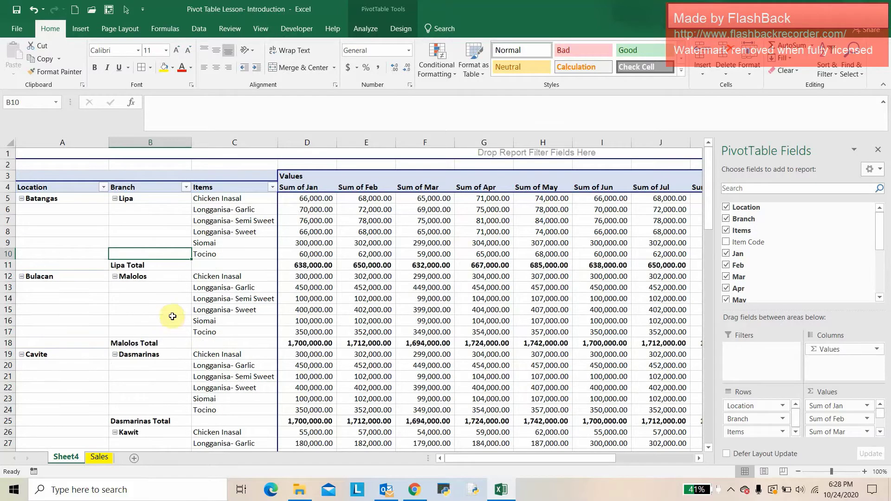
right_click(162, 256)
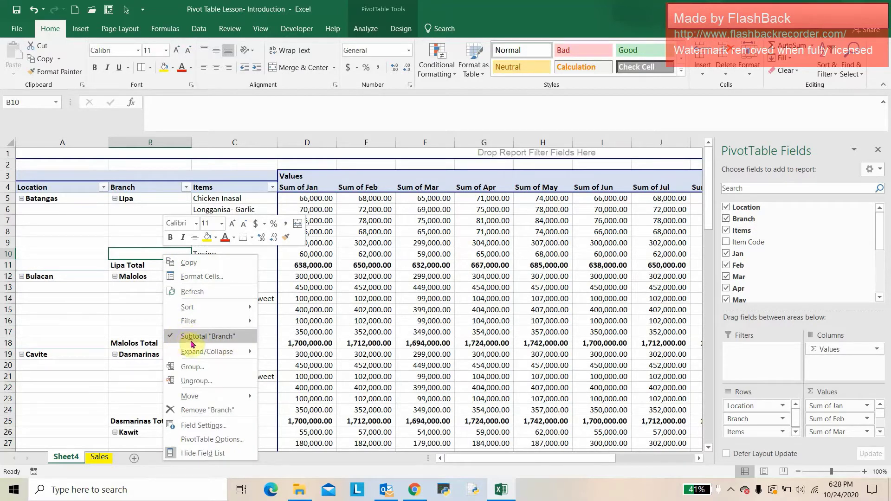
left_click(188, 337)
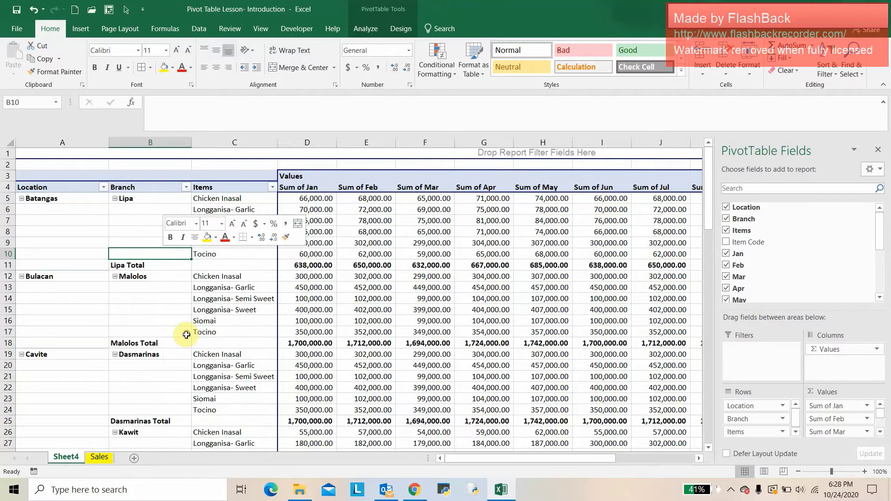
right_click(167, 251)
left_click(164, 255)
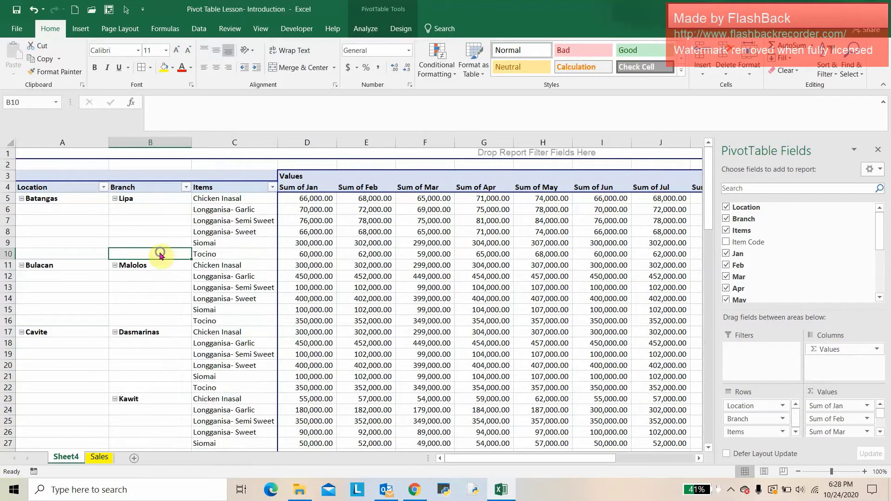
right_click(163, 255)
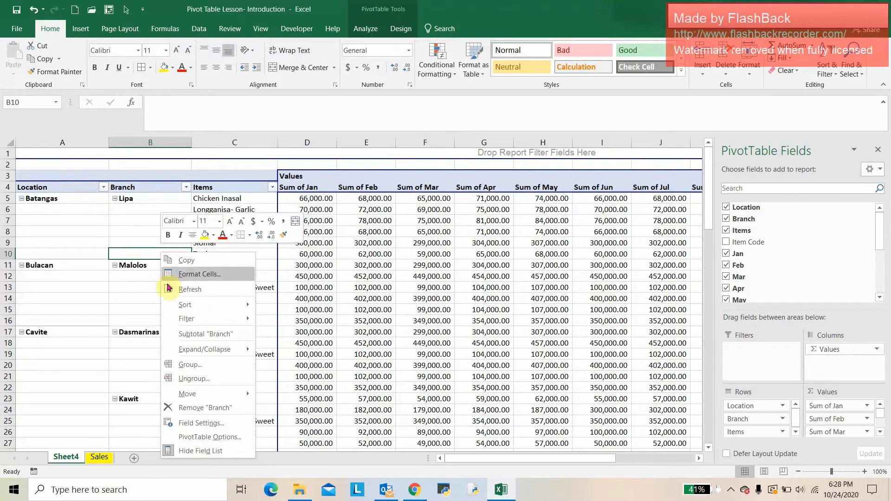
left_click(183, 336)
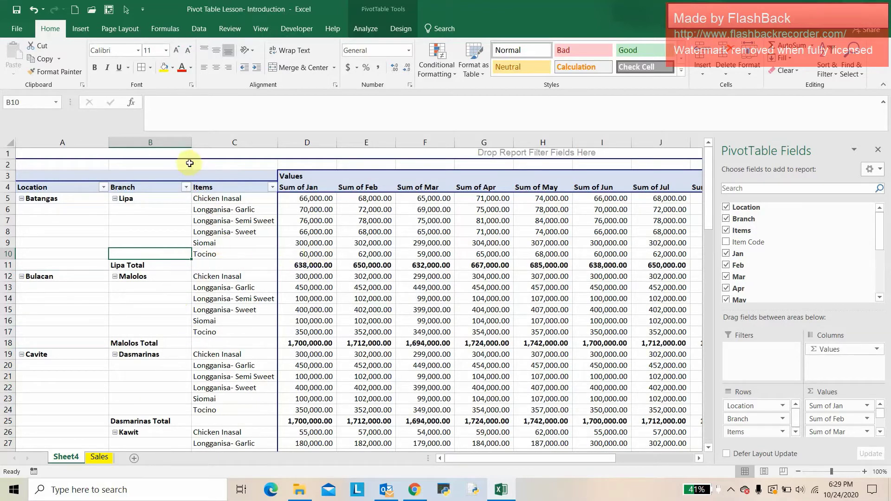
Narrow column B slightly and check the Sales sheet before returning to Sheet4.
left_click_drag(191, 143, 183, 142)
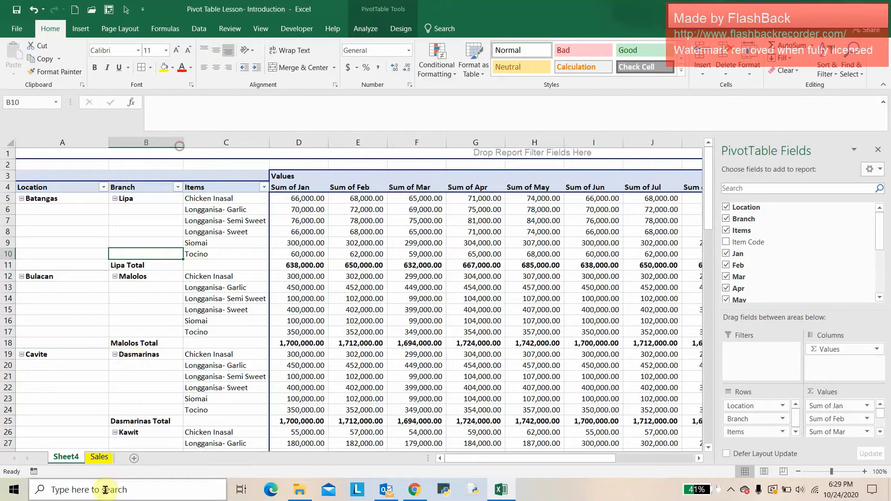
left_click(99, 456)
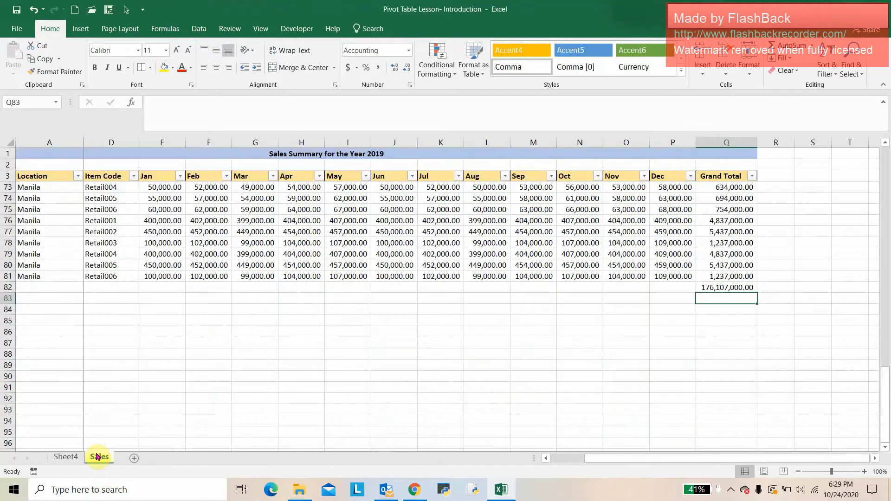
left_click(67, 457)
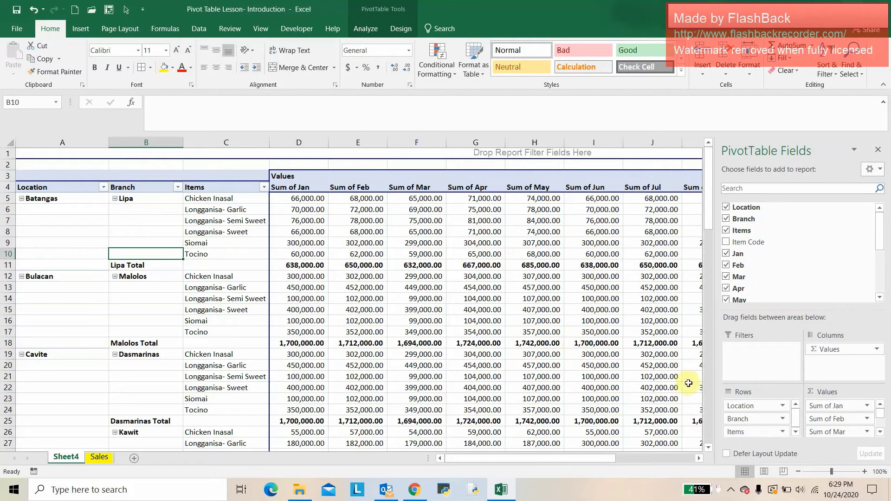
Move Items to the top of the Rows area and widen the PivotTable Fields pane.
left_click(755, 429)
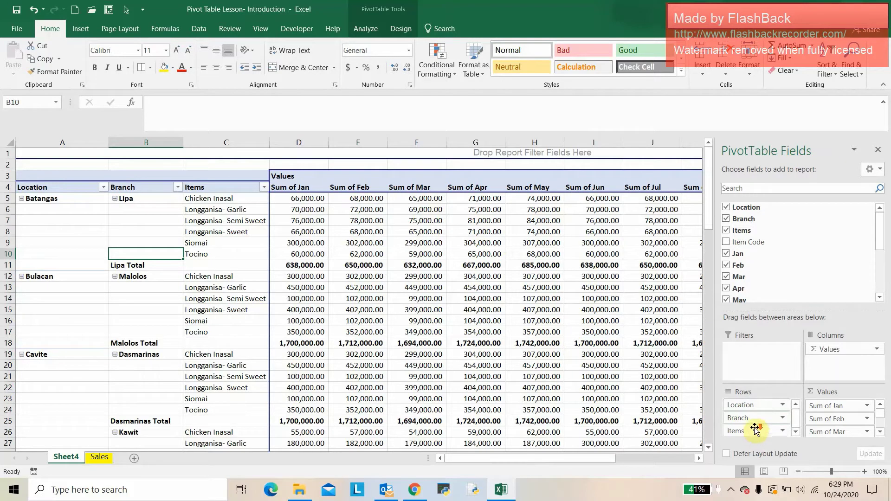
left_click_drag(757, 430, 756, 430)
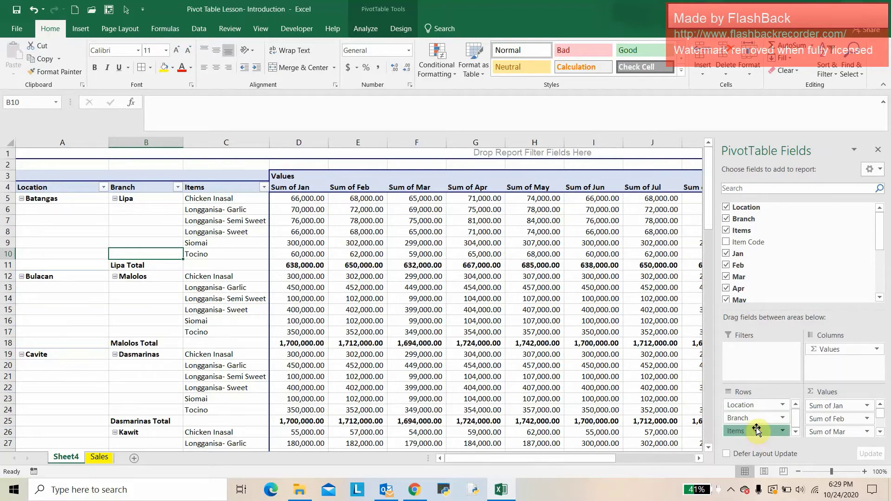
left_click(757, 430)
left_click(756, 432)
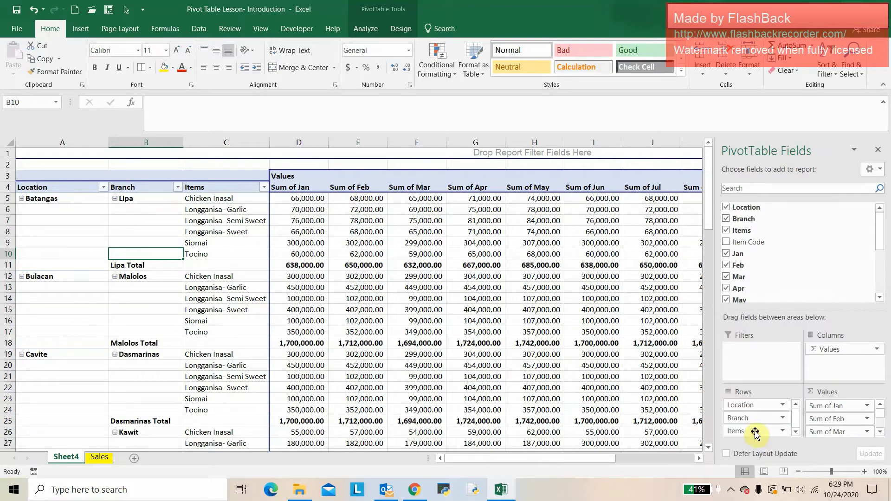
left_click_drag(756, 433, 763, 415)
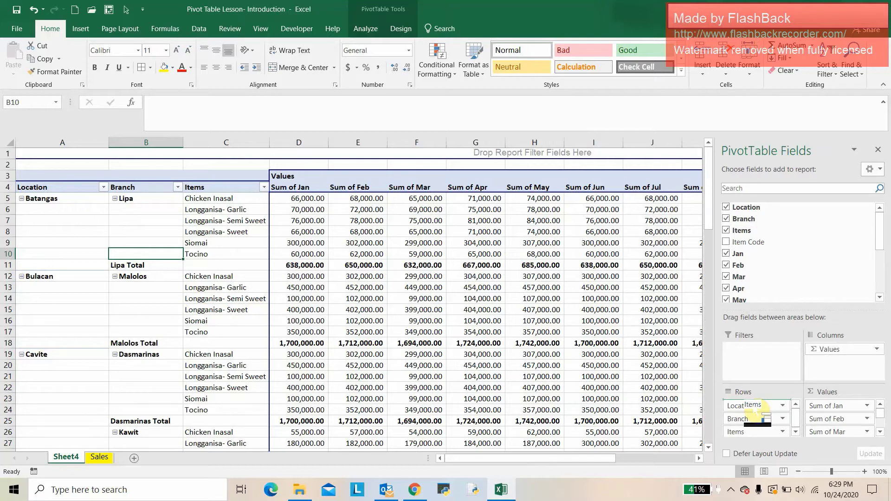
left_click_drag(754, 410, 754, 405)
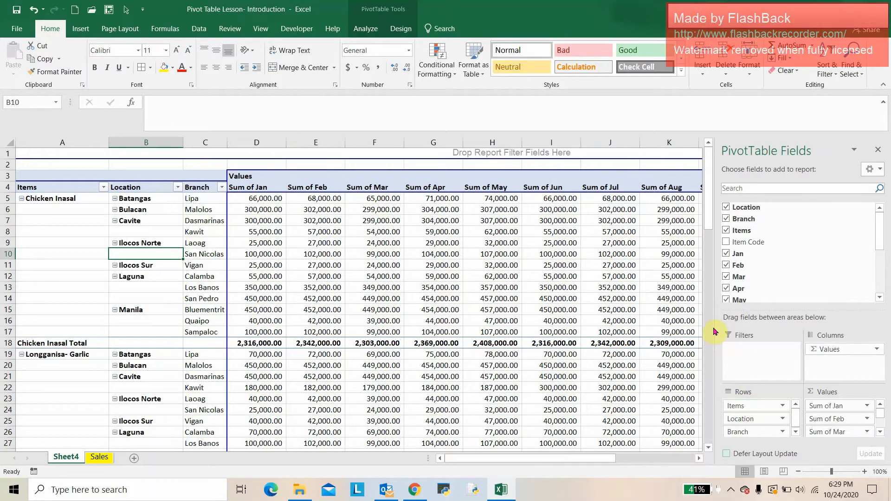
left_click_drag(716, 328, 608, 325)
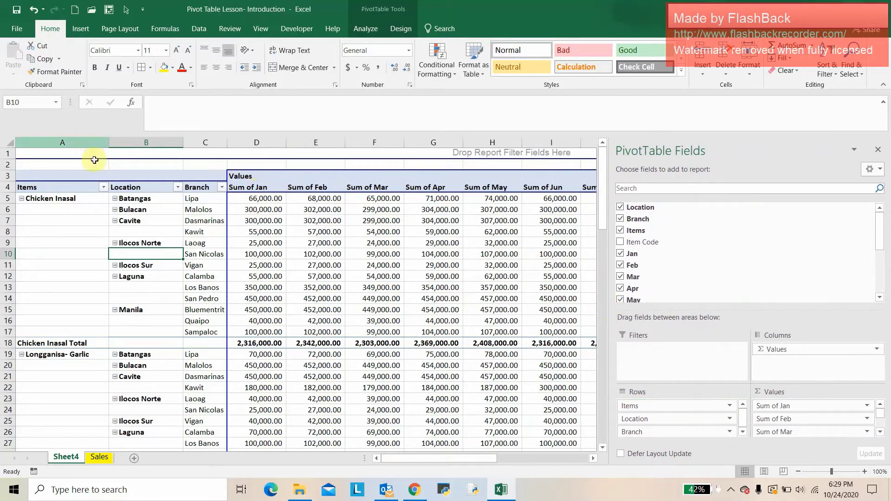
Select the Chicken Inasal January values to read their 2,316,000.00 sum.
left_click(70, 203)
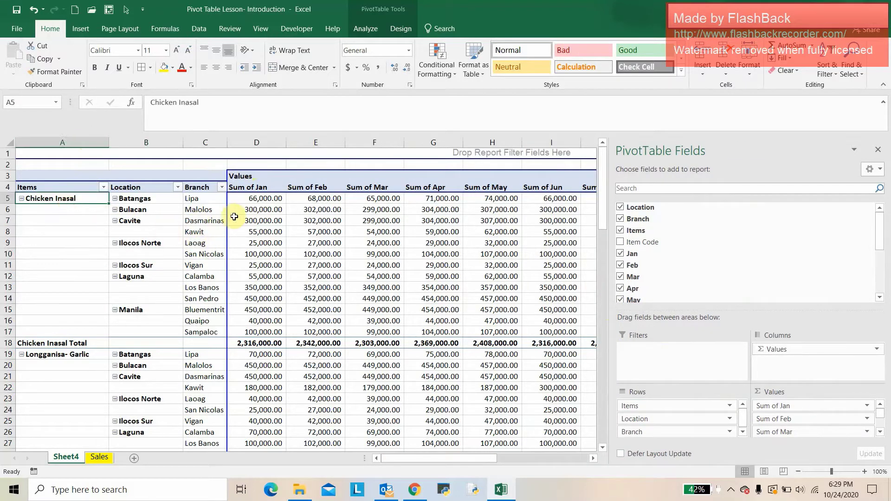
left_click_drag(261, 201, 267, 330)
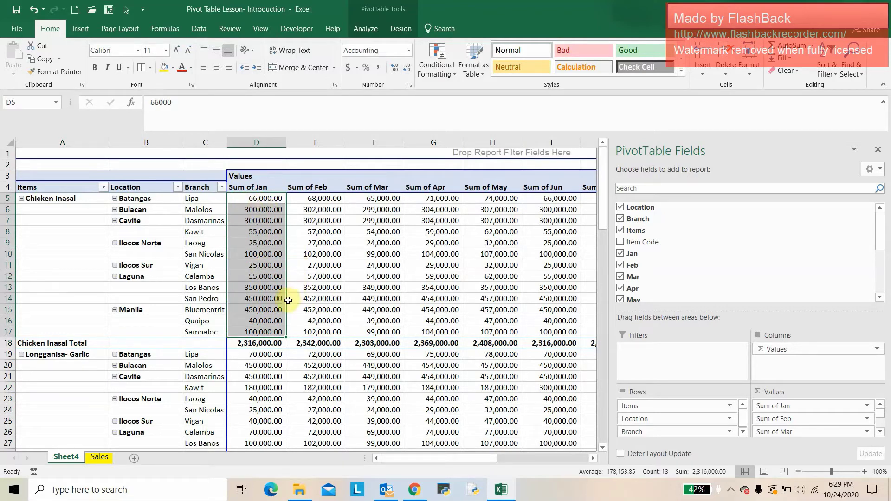
left_click_drag(270, 301, 266, 309)
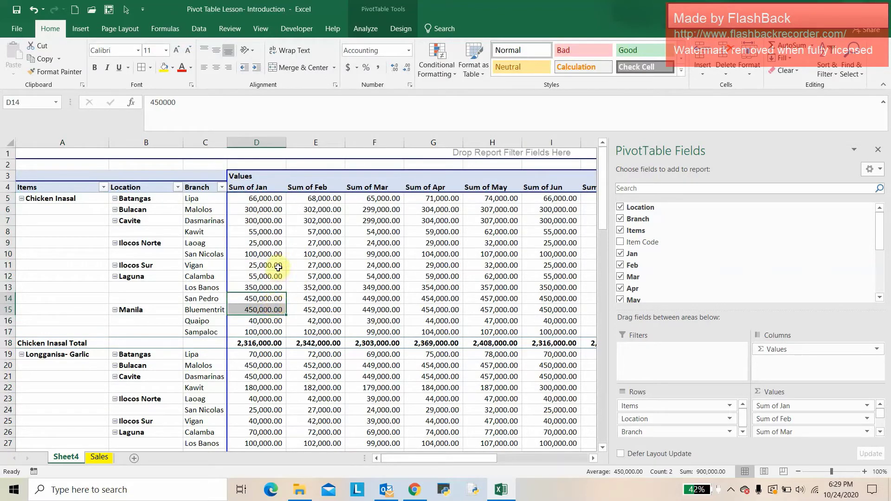
mouse_move(269, 202)
left_mouse_down()
mouse_move(293, 327)
mouse_move(464, 320)
left_mouse_up()
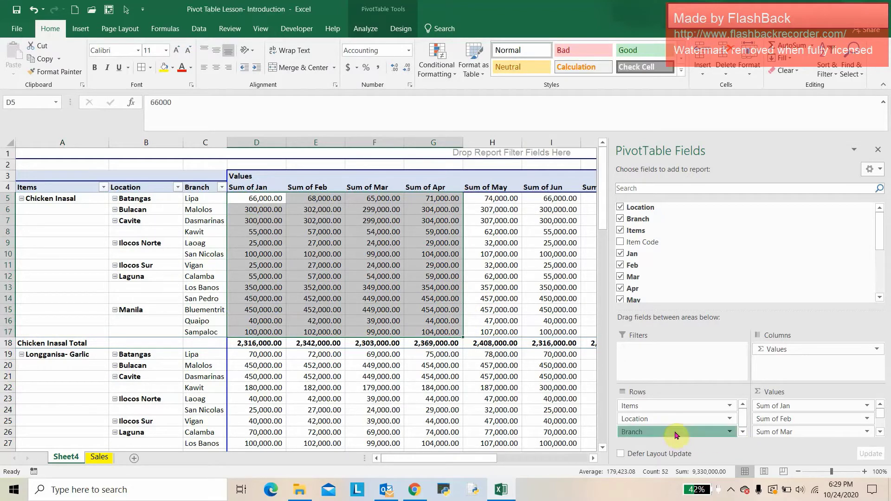
Move Branch to the top of Rows and uncheck Subtotal "Items".
left_click_drag(675, 432, 679, 403)
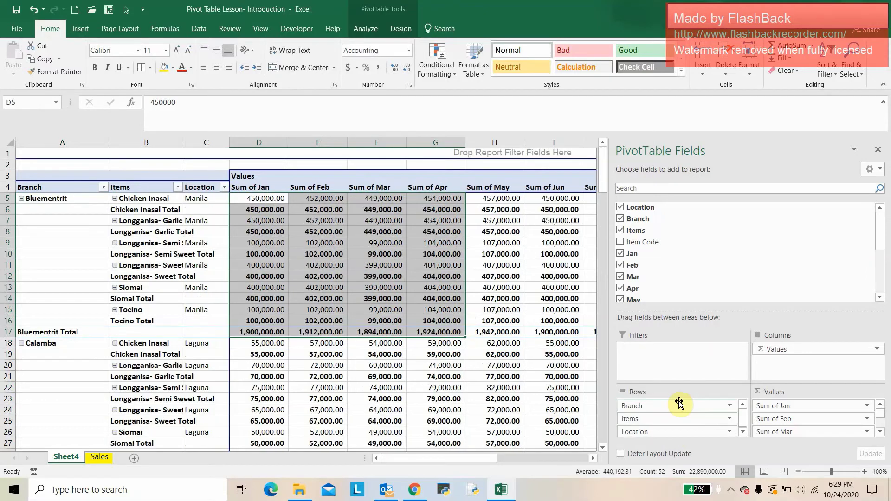
left_click(129, 209)
right_click(135, 209)
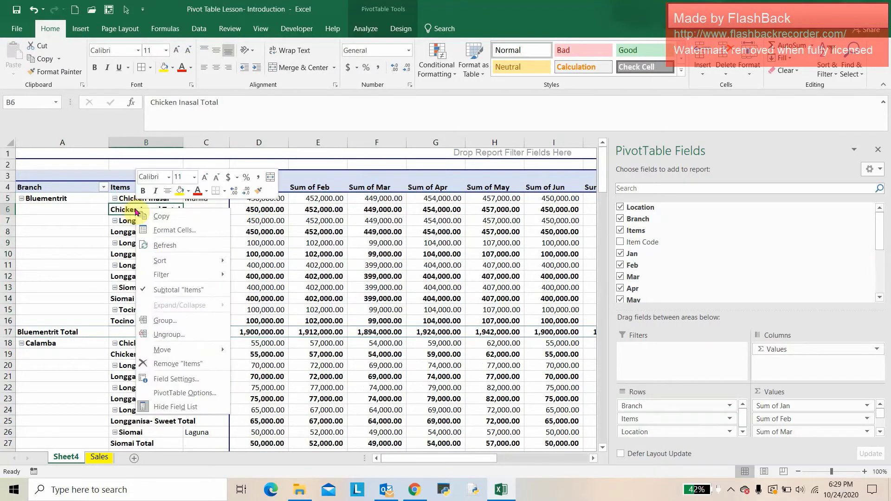
left_click(165, 292)
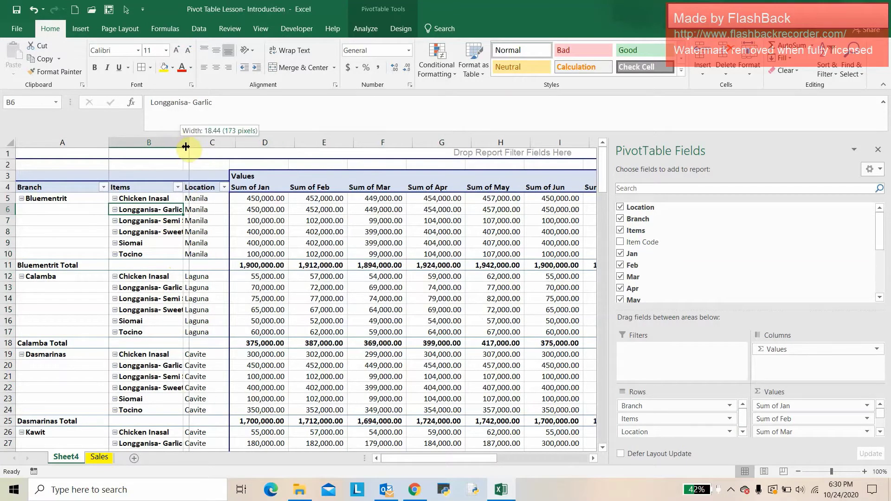
Widen column B slightly and move Location back to the top of Rows.
left_click_drag(179, 142, 186, 143)
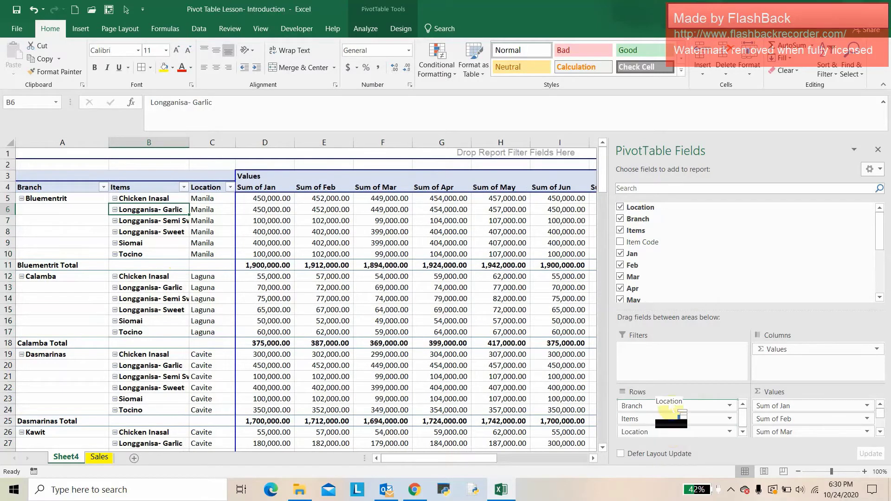
left_click_drag(670, 433, 670, 400)
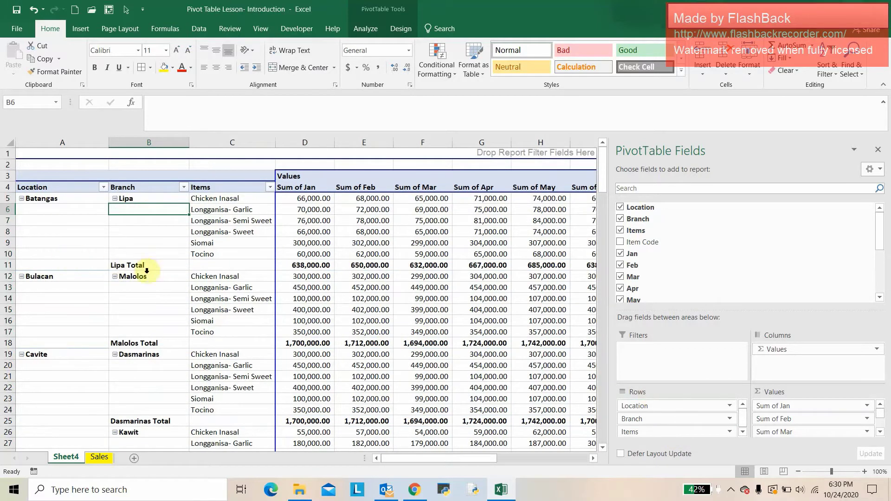
left_click(529, 265)
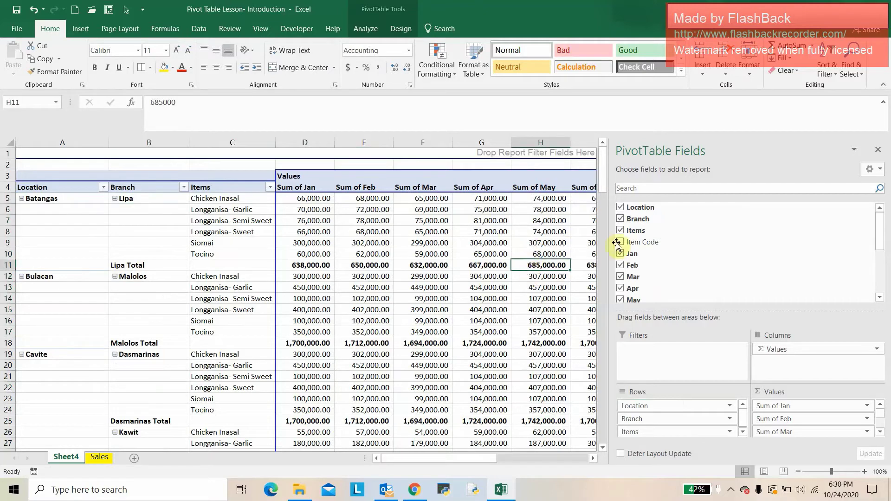
Close the field list, turn on Subtotal "Location" and turn off Subtotal "Branch".
left_click(878, 151)
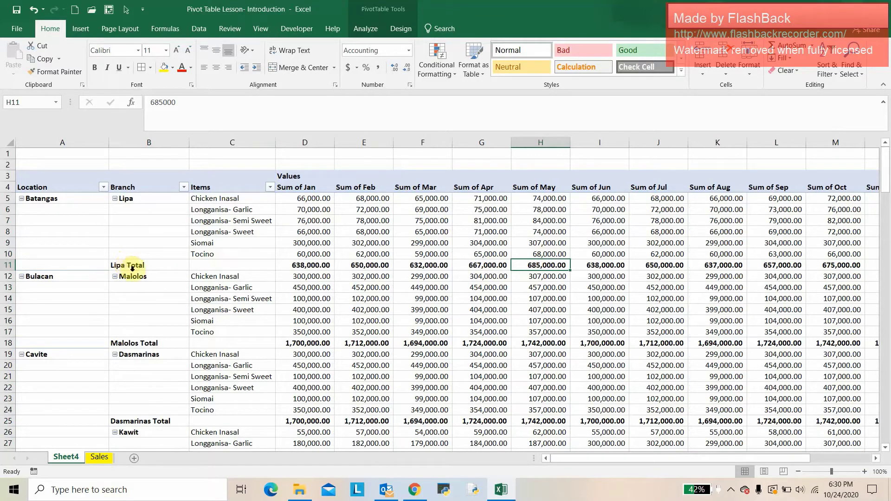
left_click(59, 265)
right_click(60, 267)
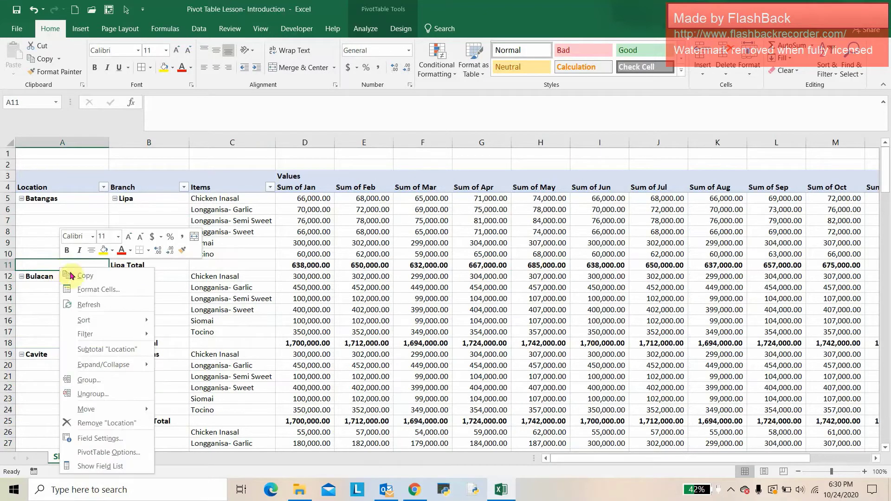
left_click(105, 349)
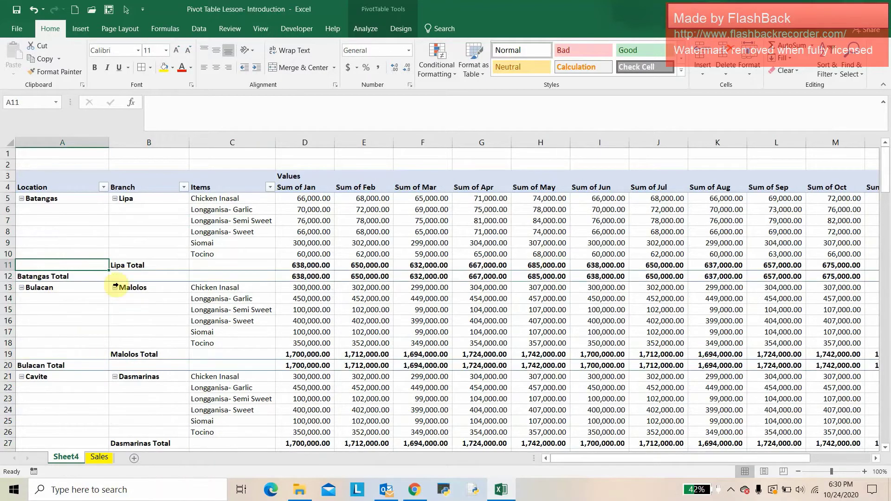
left_click(121, 265)
right_click(124, 265)
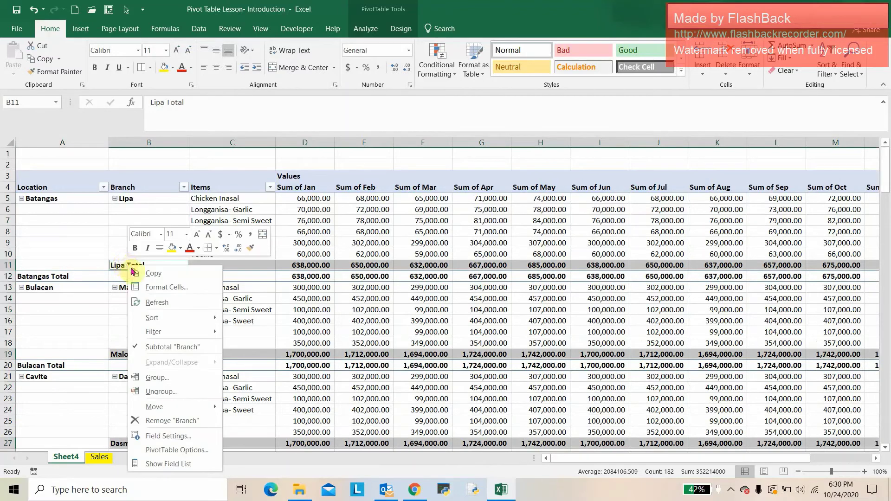
left_click(158, 348)
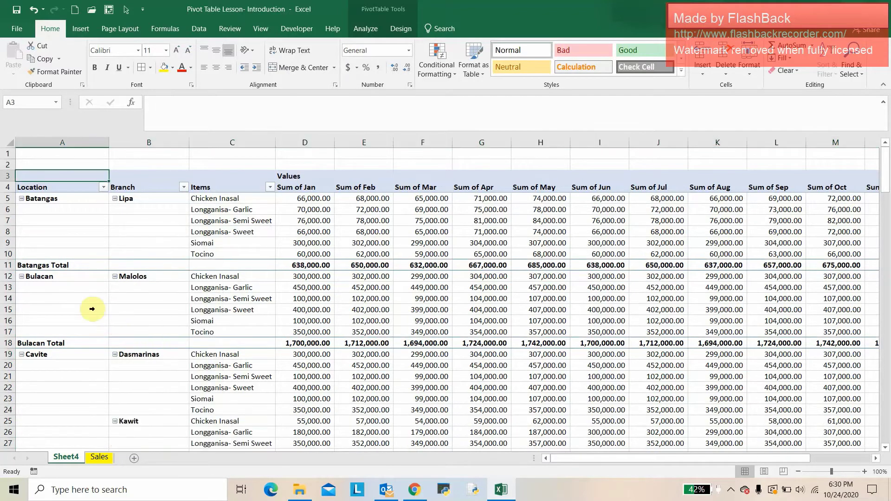
Select all the Location total rows, such as Batangas Total and Bulacan Total.
right_click(52, 266)
key("Escape")
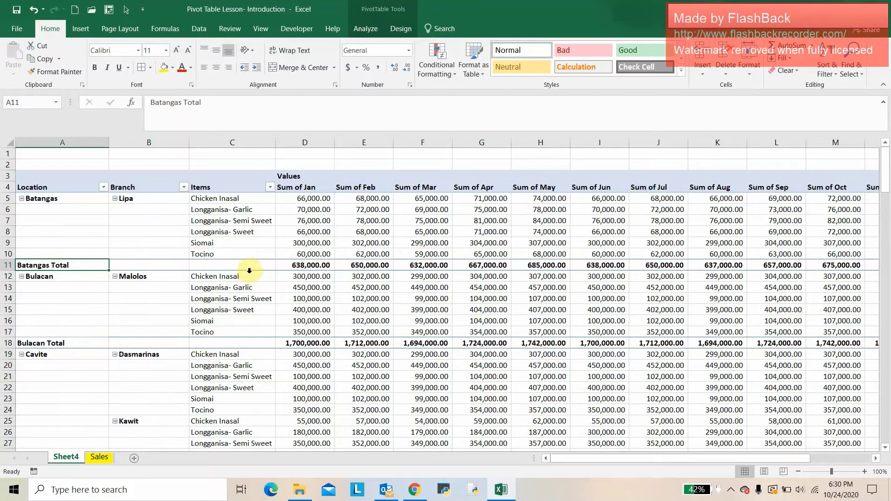
left_click(22, 266)
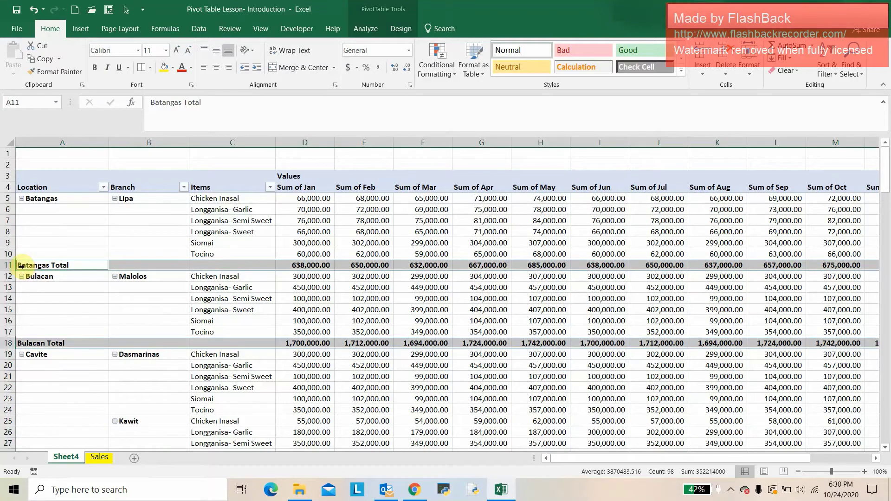
left_click(18, 278)
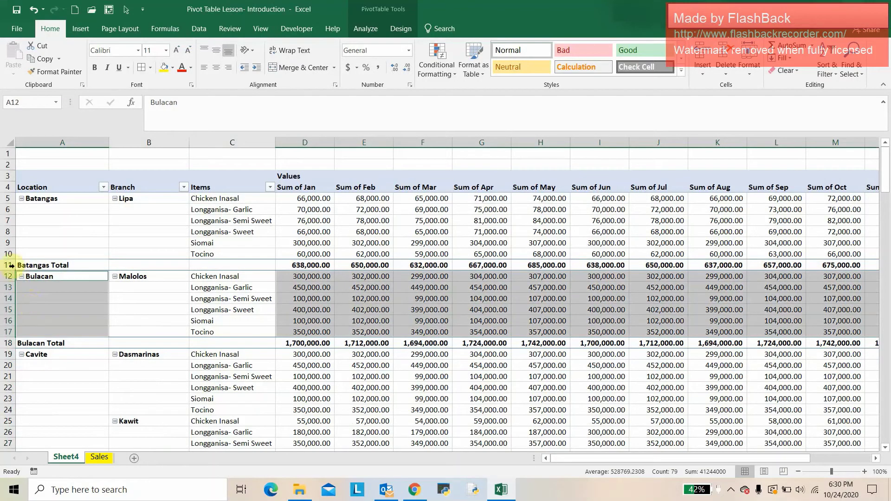
left_click(28, 264)
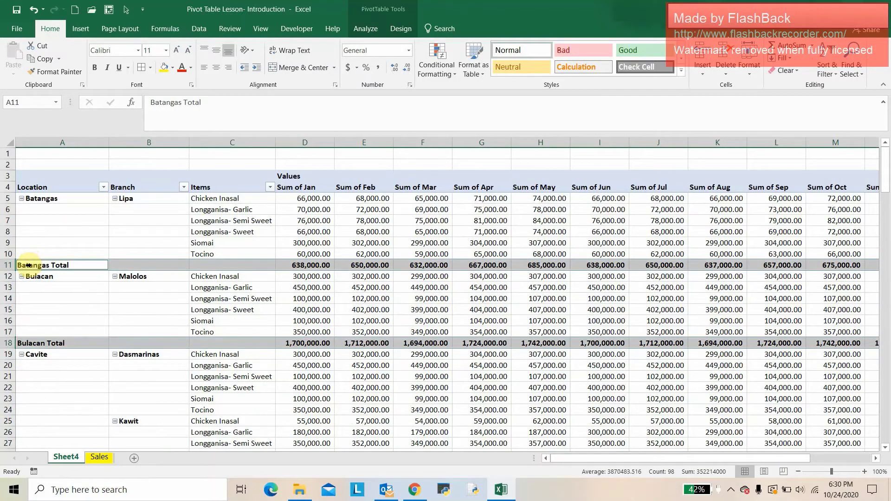
left_click(77, 311)
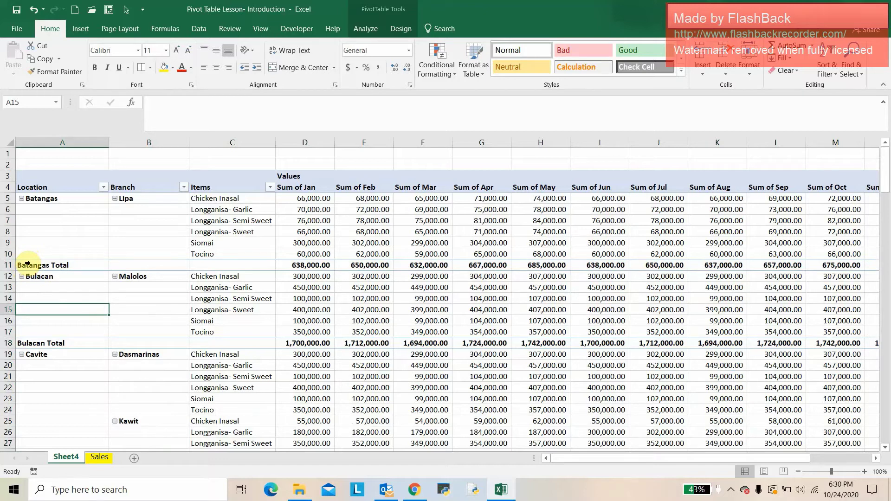
left_click(29, 264)
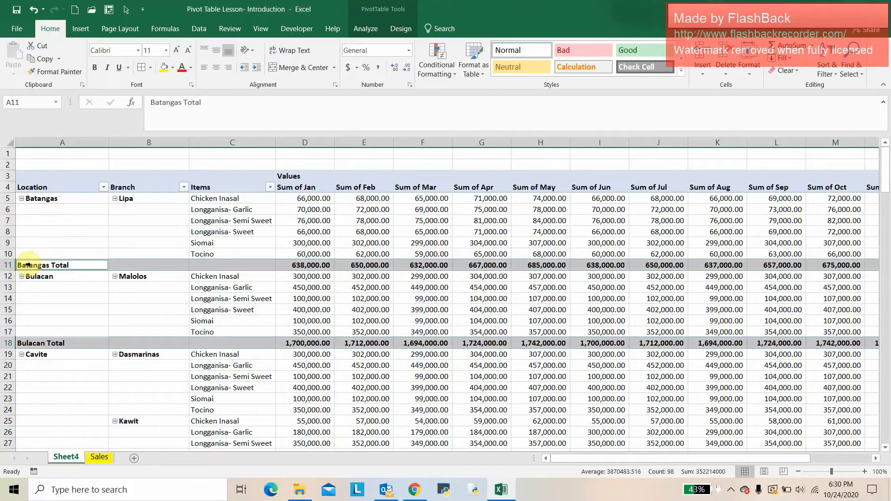
Fill the selected Location total rows with light blue.
scroll(243, 277, "down", 1)
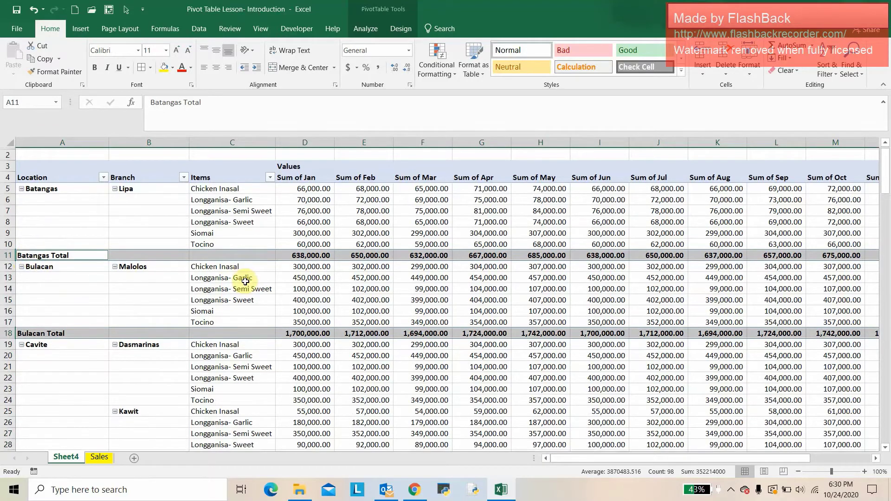
scroll(246, 281, "down", 1)
scroll(246, 282, "down", 1)
scroll(247, 284, "down", 1)
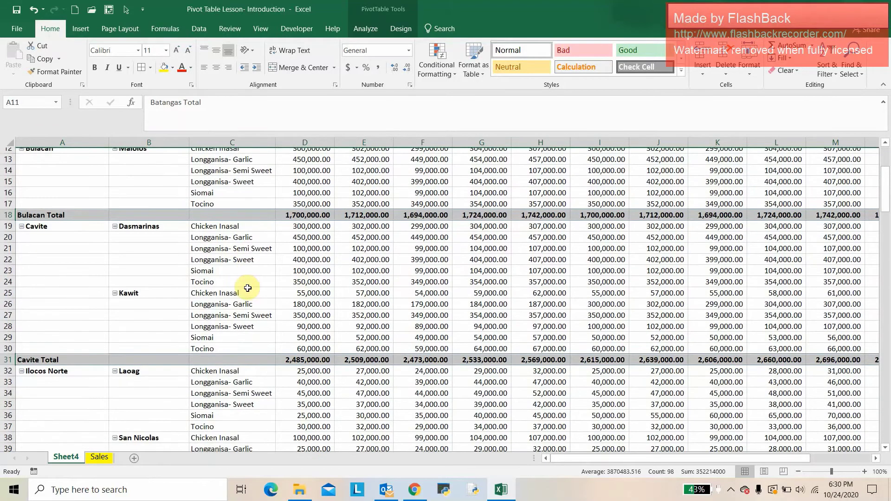
scroll(248, 289, "down", 3)
scroll(248, 289, "down", 3)
scroll(248, 288, "down", 3)
scroll(248, 288, "down", 5)
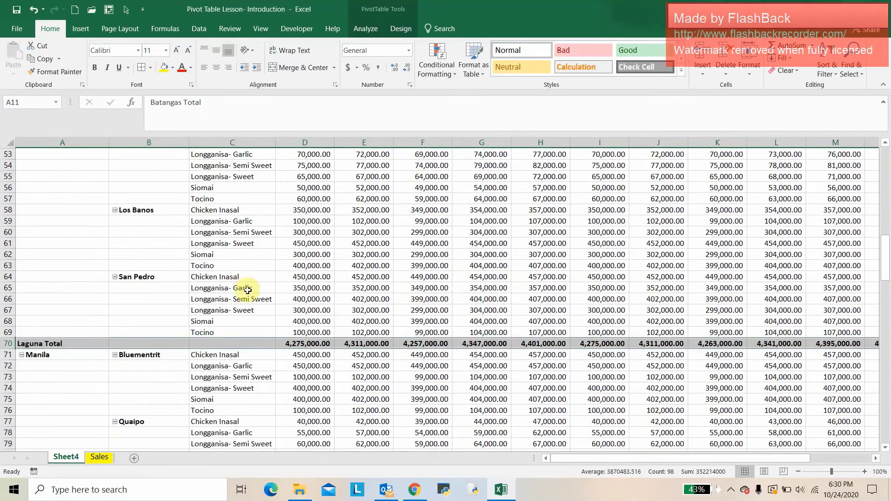
scroll(248, 288, "down", 6)
scroll(247, 290, "down", 3)
scroll(247, 291, "up", 3)
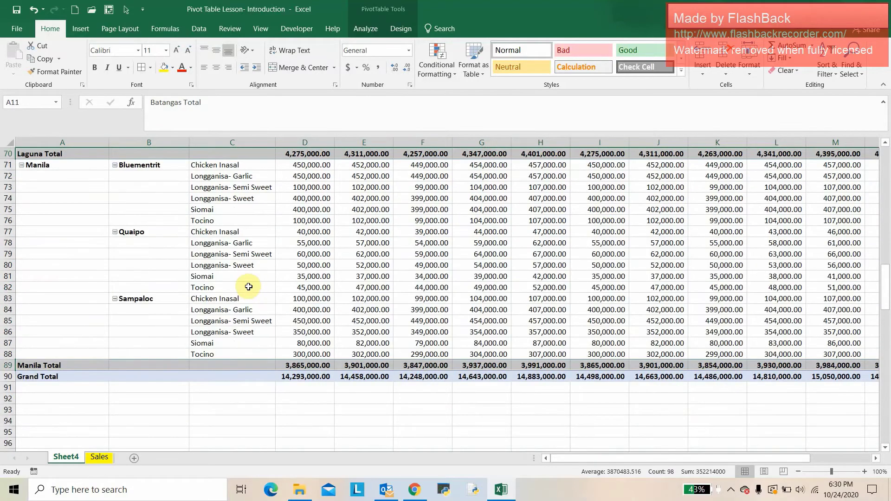
scroll(236, 271, "up", 7)
scroll(225, 258, "up", 4)
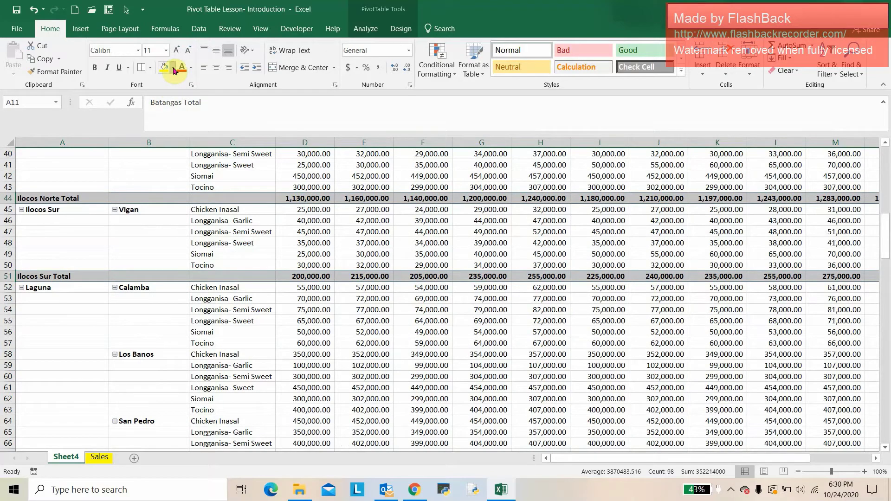
left_click(174, 69)
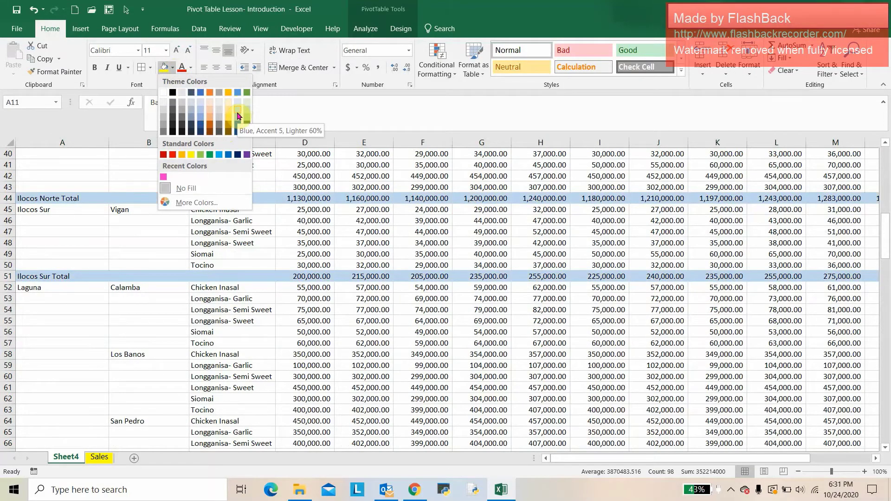
left_click(191, 109)
scroll(251, 186, "up", 11)
scroll(258, 167, "up", 2)
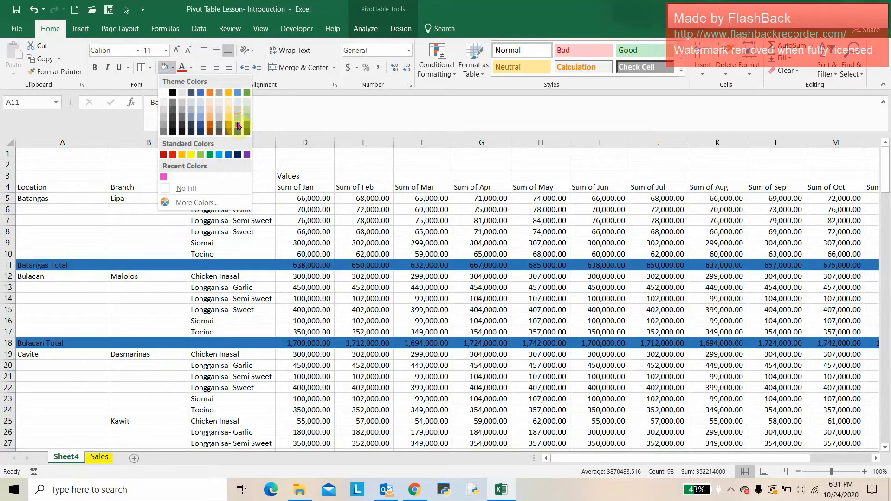
left_click(237, 125)
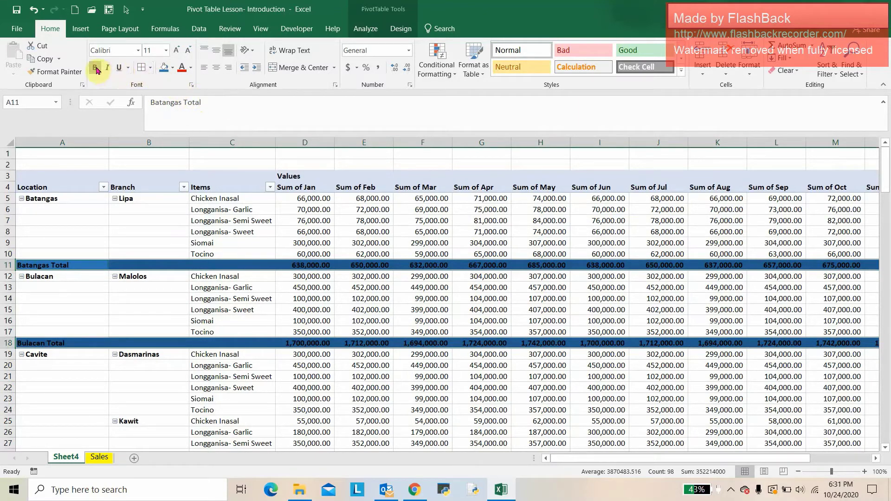
Apply the Top and Thick Bottom Border to the Location total rows.
left_click(150, 68)
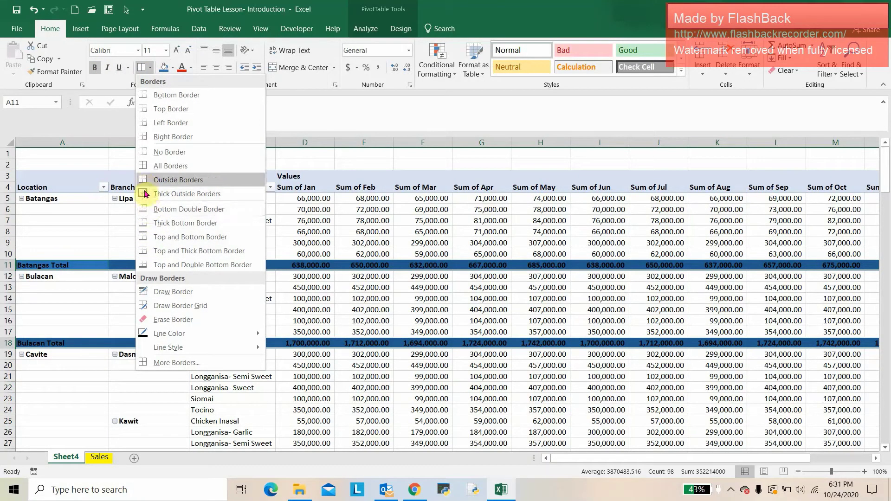
left_click(150, 248)
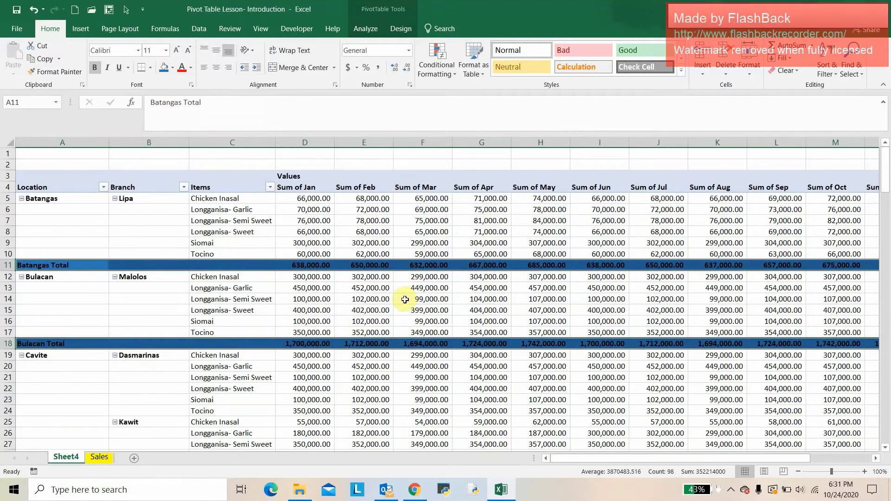
left_click(308, 299)
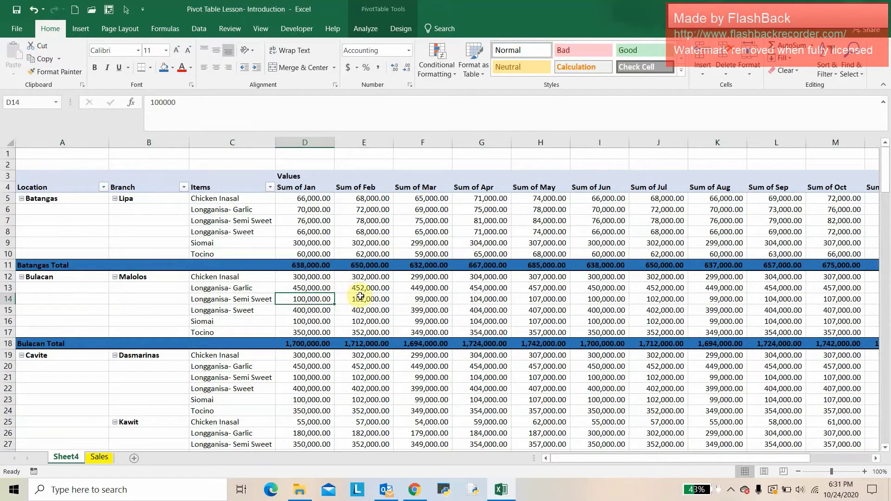
scroll(362, 297, "down", 2)
scroll(364, 300, "down", 3)
mouse_move(696, 458)
left_mouse_down()
mouse_move(861, 458)
mouse_move(719, 458)
left_mouse_up()
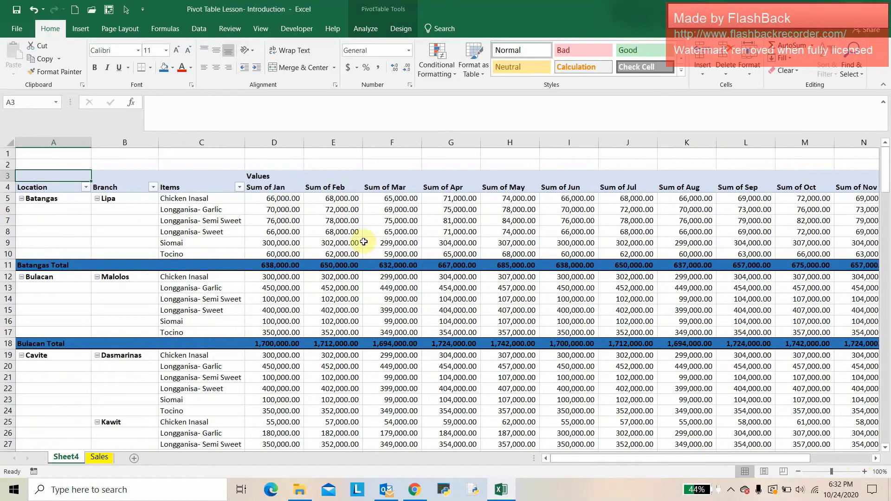
On the Sales sheet, delete the grand total SUM formula in Q82.
left_click(99, 458)
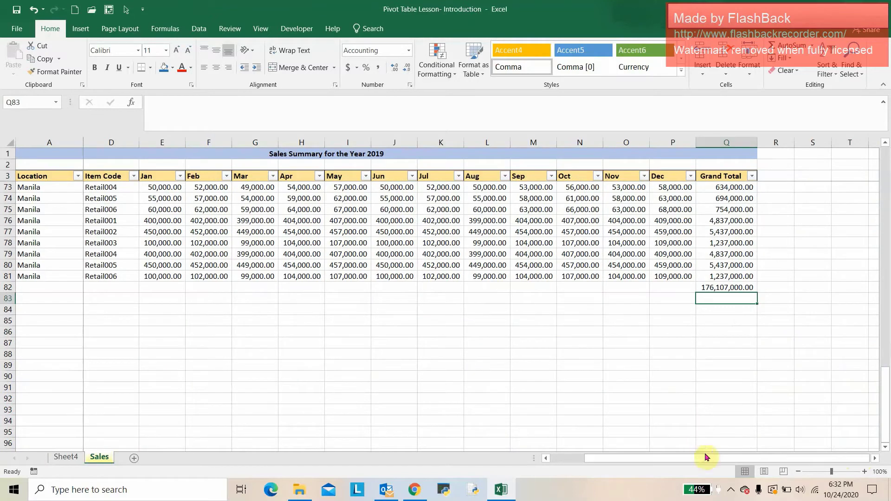
left_click(716, 287)
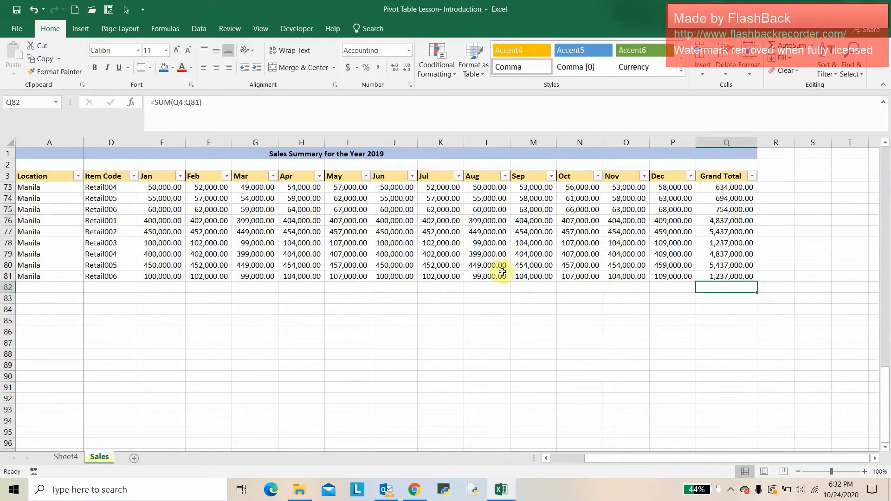
key("Delete")
Enter Quezon City in A82 and begin typing Commonwealth in B82.
key("Home")
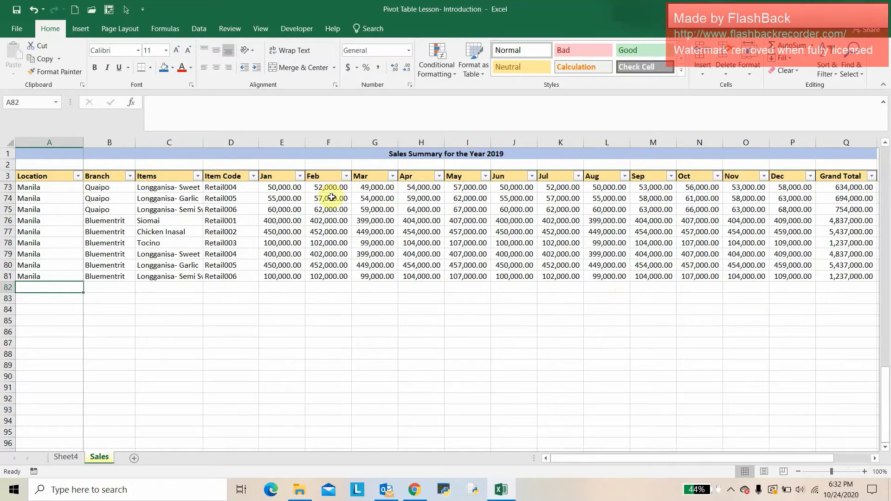
type("Quezon City")
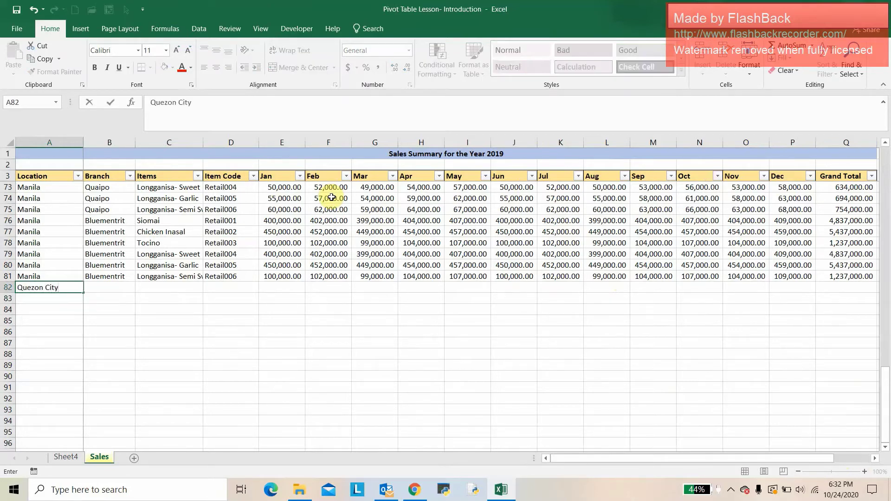
key("Return")
key("Right")
key("Up")
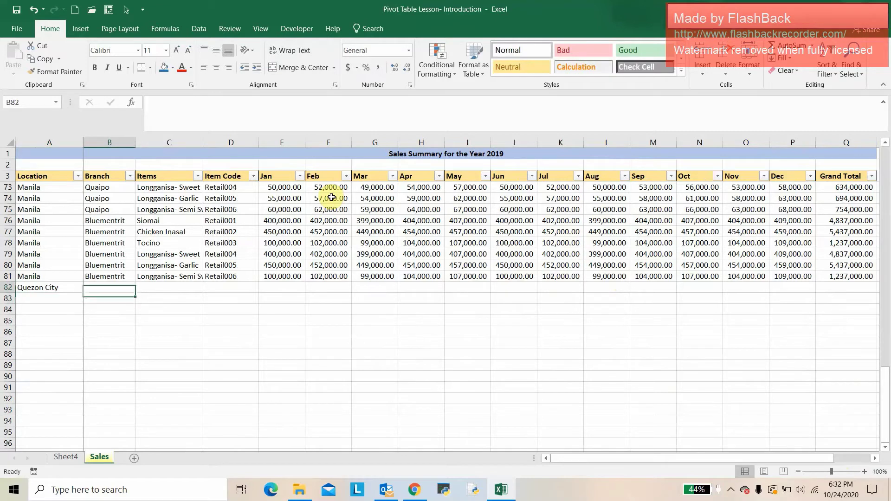
type("Commonwealth")
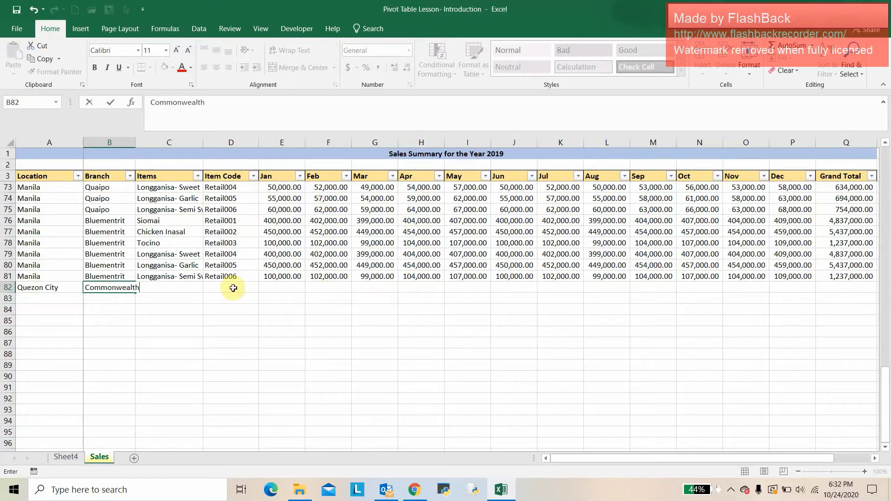
Confirm Commonwealth in B82 and copy Bluementrit's items and figures (C76:Q81) into C82.
left_click(232, 286)
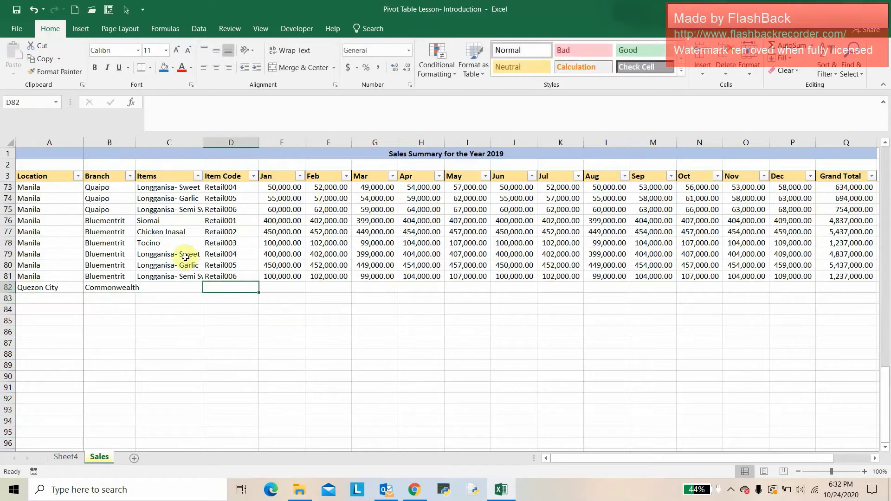
mouse_move(165, 221)
left_mouse_down()
mouse_move(888, 279)
mouse_move(742, 277)
left_mouse_up()
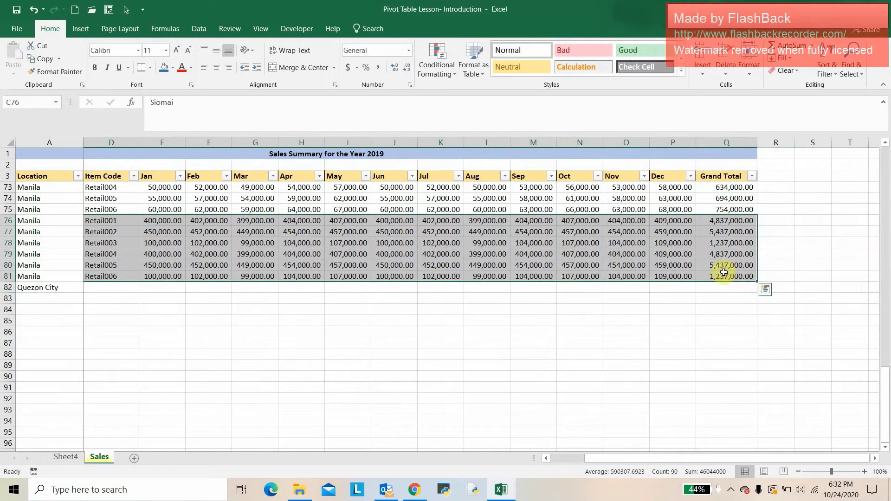
key("ctrl+c")
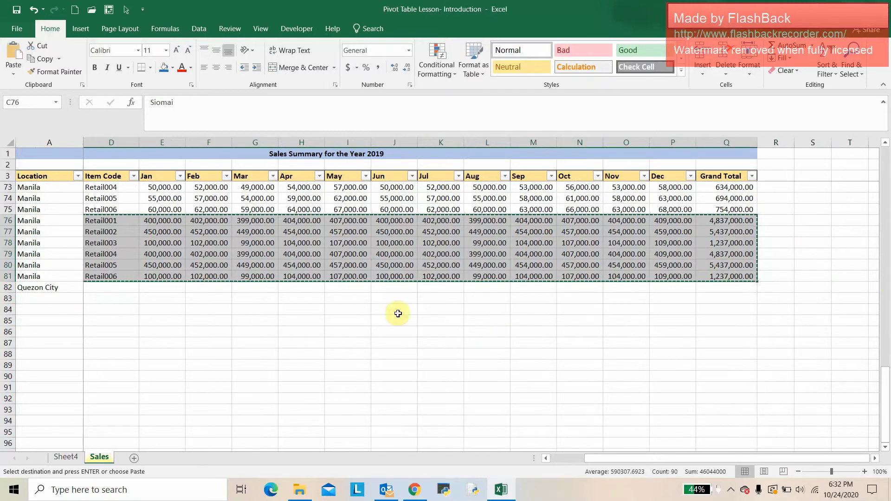
left_click(173, 287)
key("Left")
key("Left")
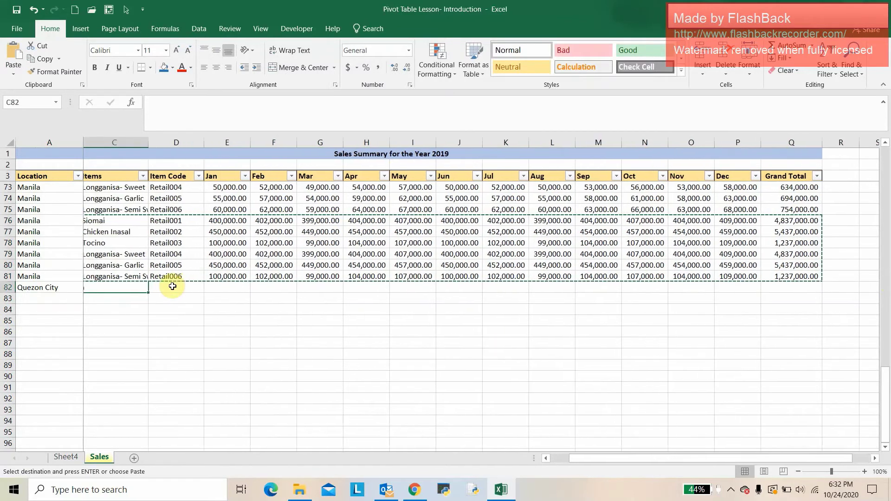
key("Left")
key("Left")
left_click(172, 286)
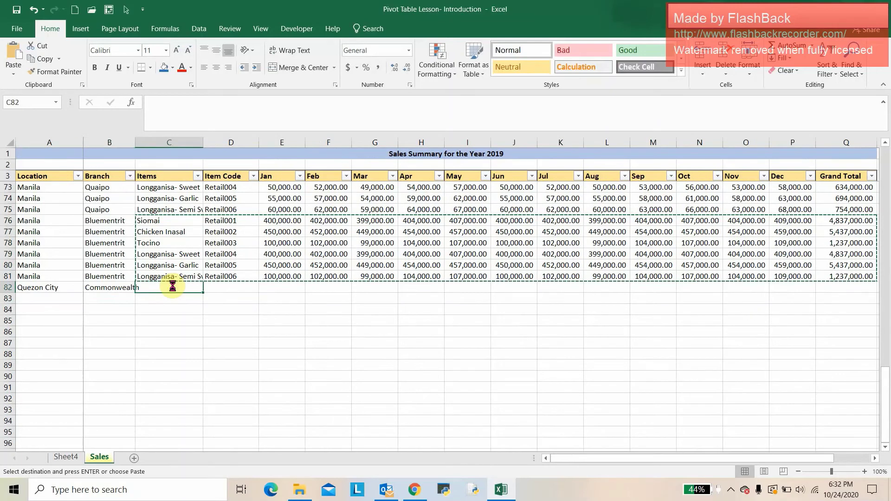
Fill Quezon City and Commonwealth down through row 87, then return to the Sheet4 pivot.
left_click_drag(36, 289, 109, 341)
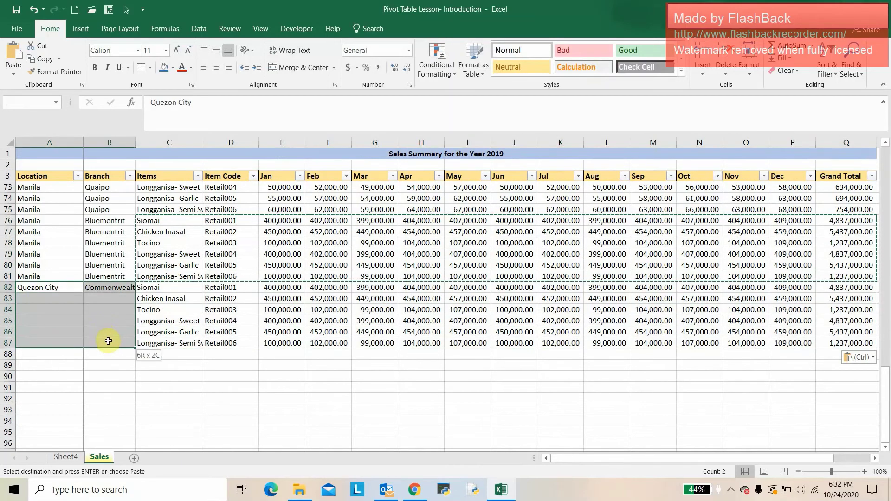
key("ctrl+d")
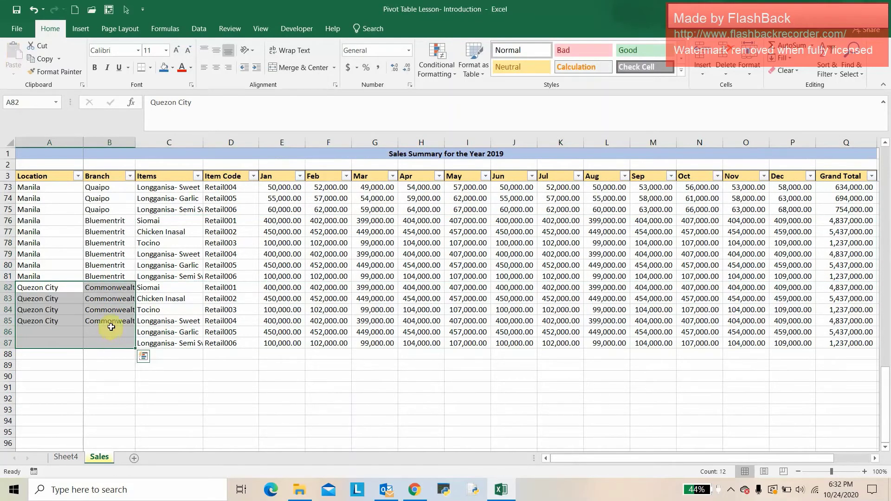
left_click(196, 288)
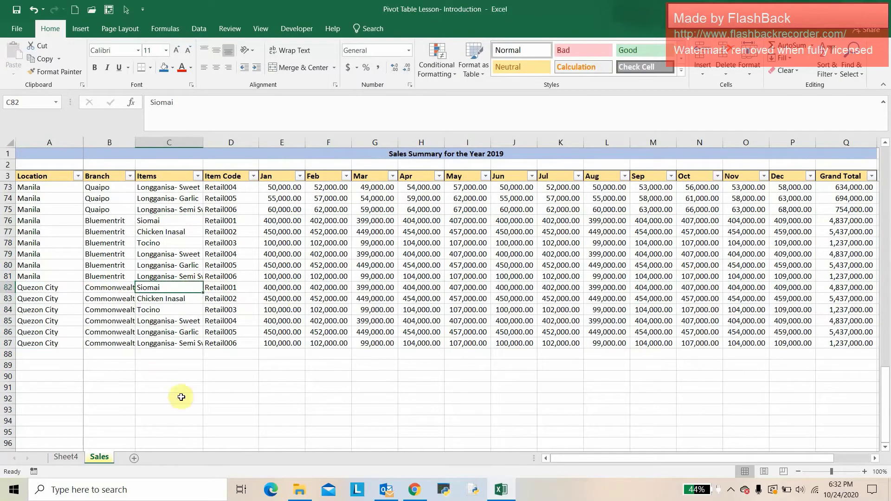
left_click(63, 457)
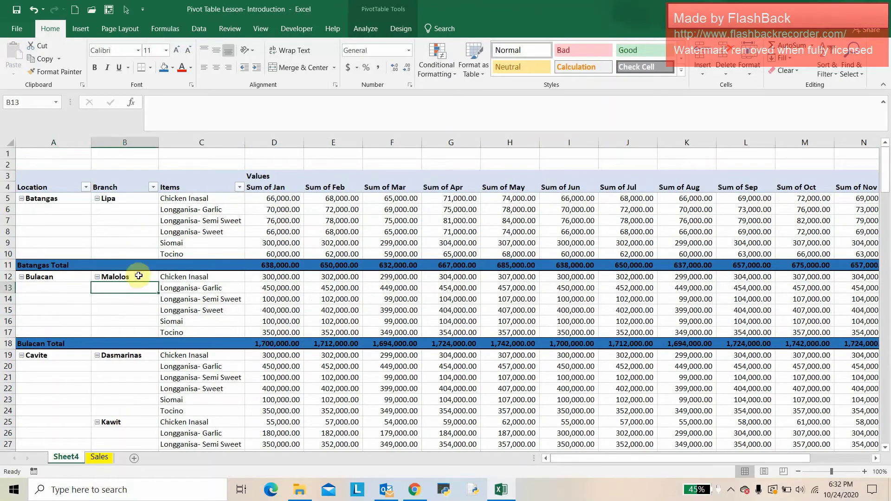
right_click(121, 242)
key("Escape")
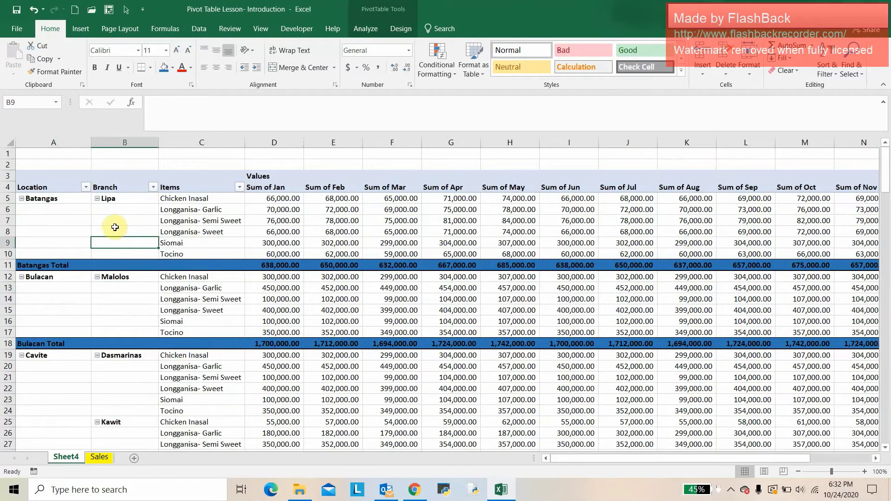
scroll(115, 227, "down", 4)
scroll(118, 232, "down", 6)
scroll(122, 236, "down", 5)
scroll(126, 242, "down", 5)
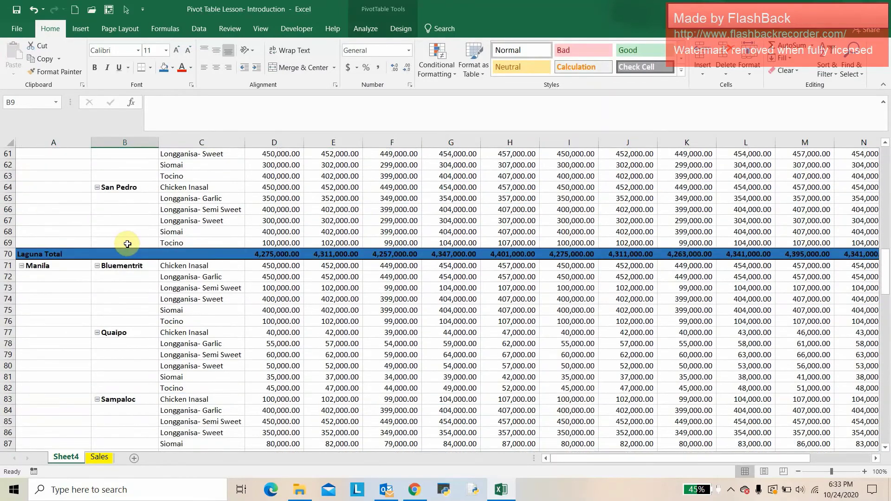
scroll(127, 243, "down", 4)
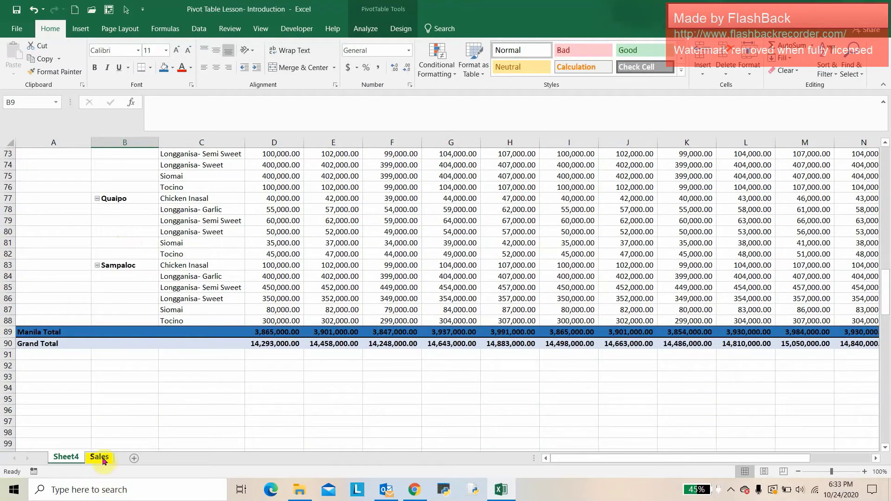
scroll(232, 284, "up", 5)
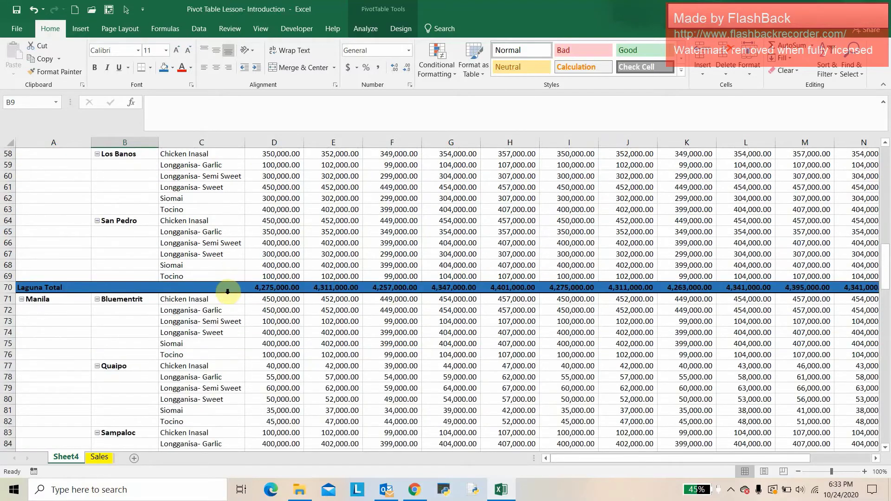
scroll(227, 292, "up", 11)
scroll(222, 291, "up", 6)
scroll(218, 285, "up", 2)
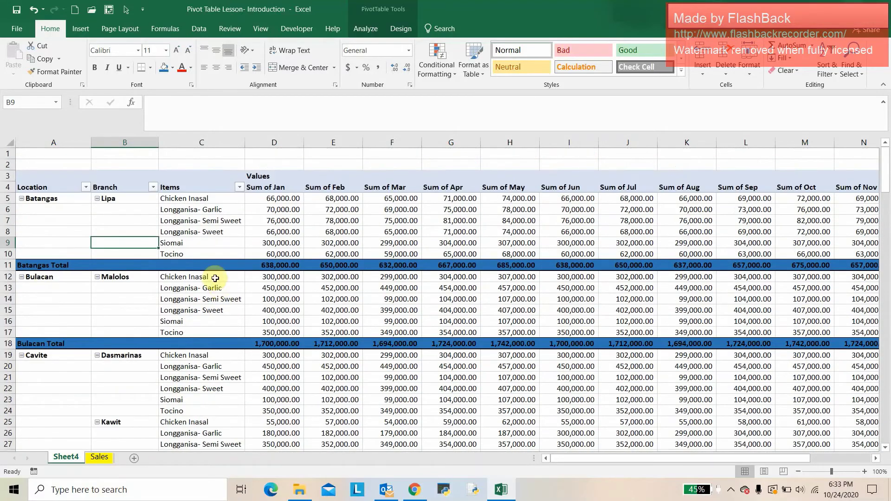
left_click(178, 199)
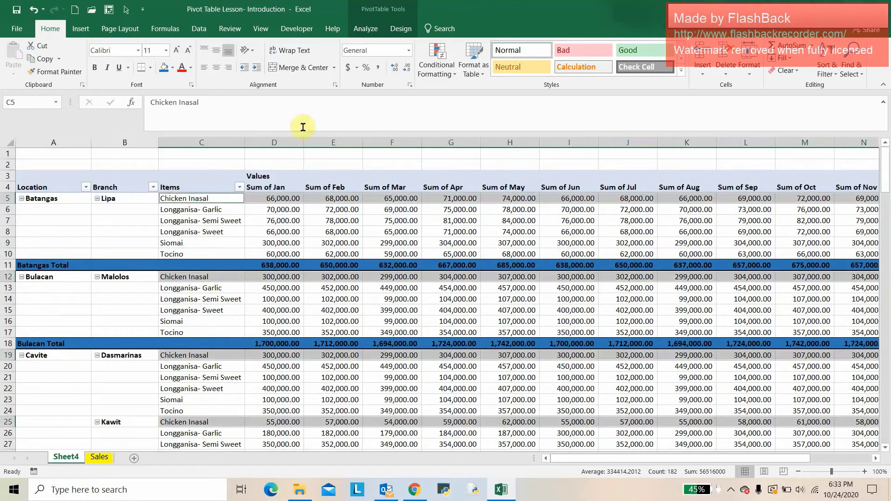
left_click(206, 210)
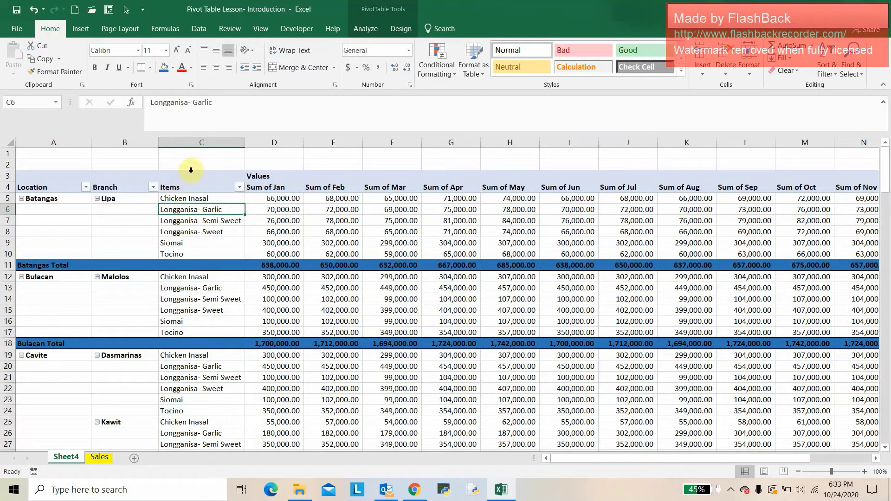
left_click(199, 155)
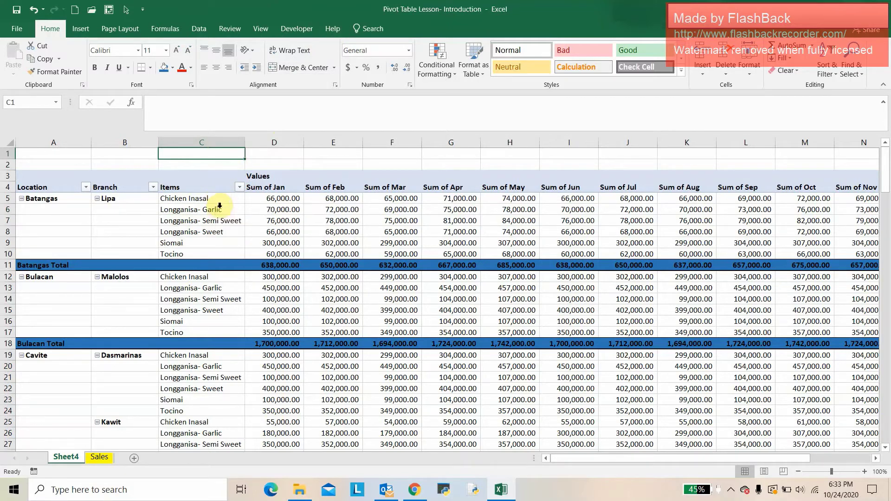
left_click(212, 213)
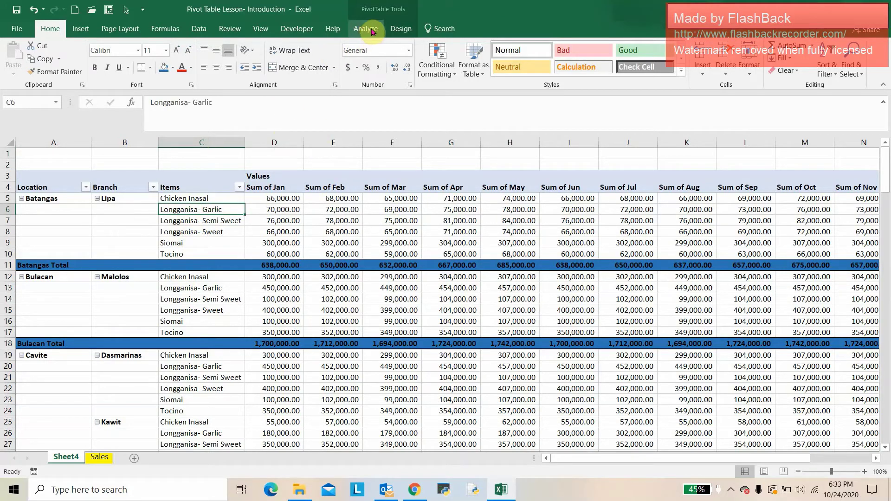
Extend the pivot's data source range past $Q$81 to include the new records.
left_click(371, 32)
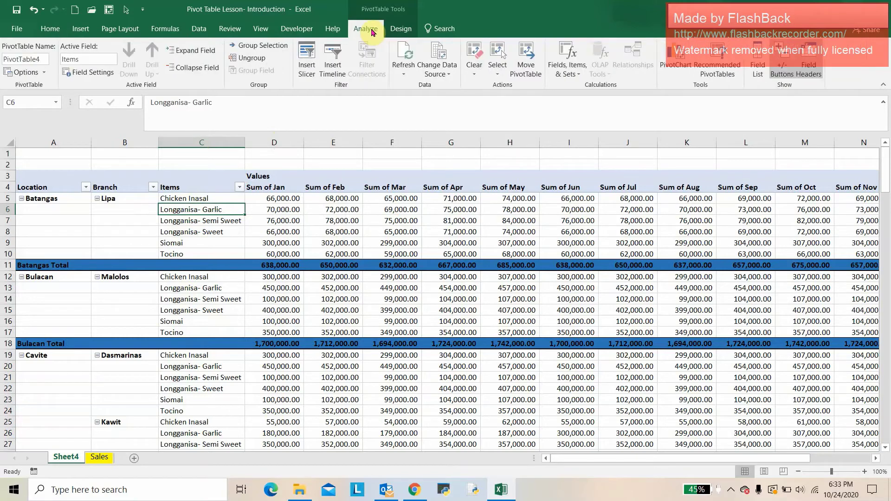
left_click(448, 76)
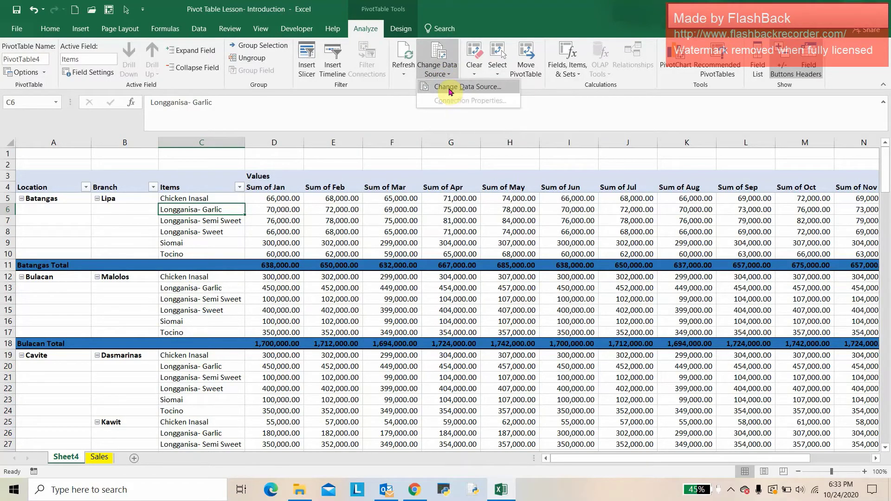
left_click(449, 88)
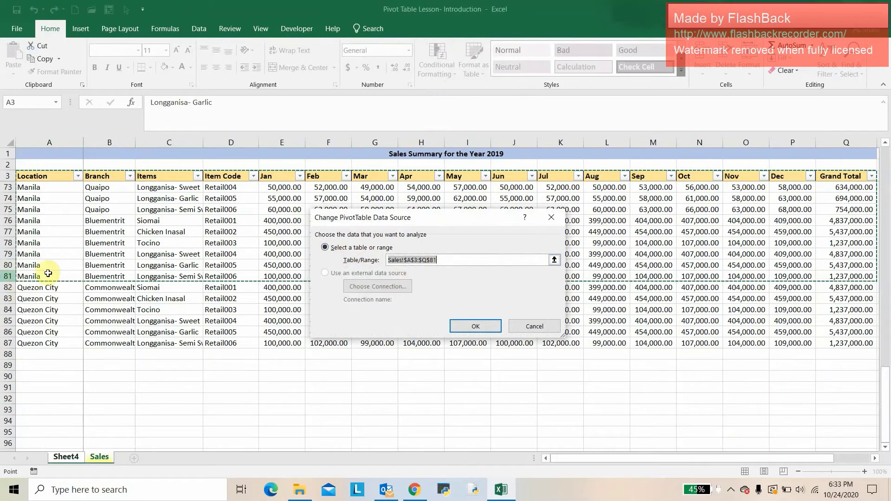
double_click(444, 261)
type("7")
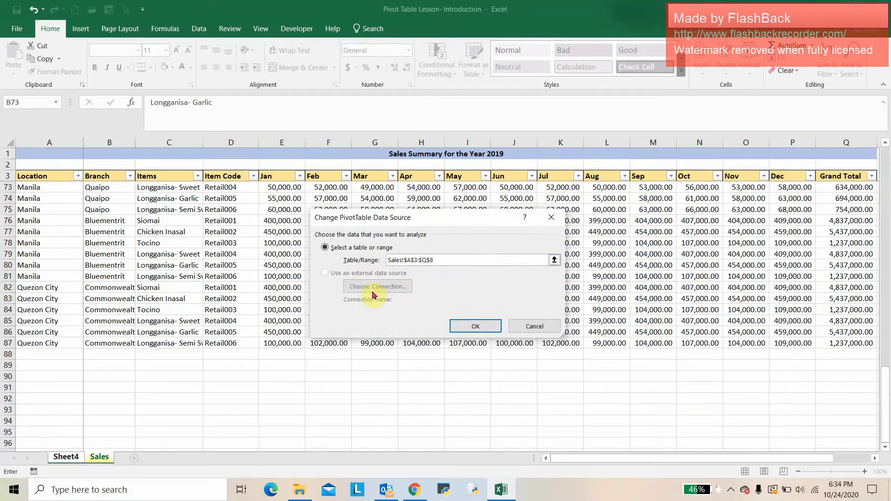
left_click(486, 326)
Check the Quezon City rows now in the pivot, then go to the Sales sheet.
scroll(342, 306, "down", 4)
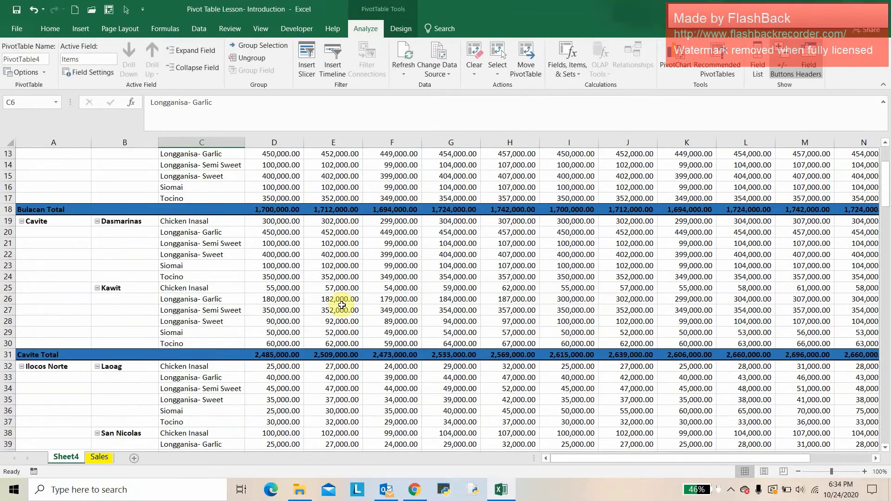
scroll(342, 305, "down", 6)
scroll(342, 305, "down", 5)
scroll(342, 305, "down", 6)
scroll(342, 305, "down", 5)
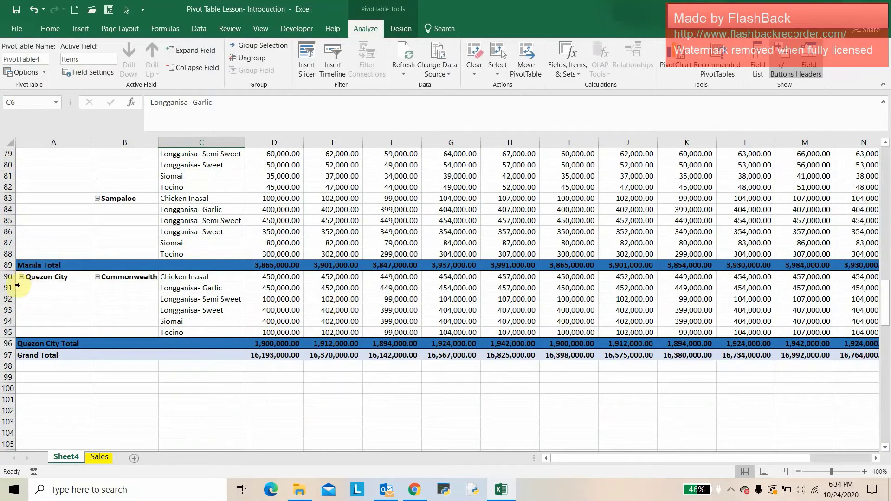
left_click_drag(4, 278, 11, 332)
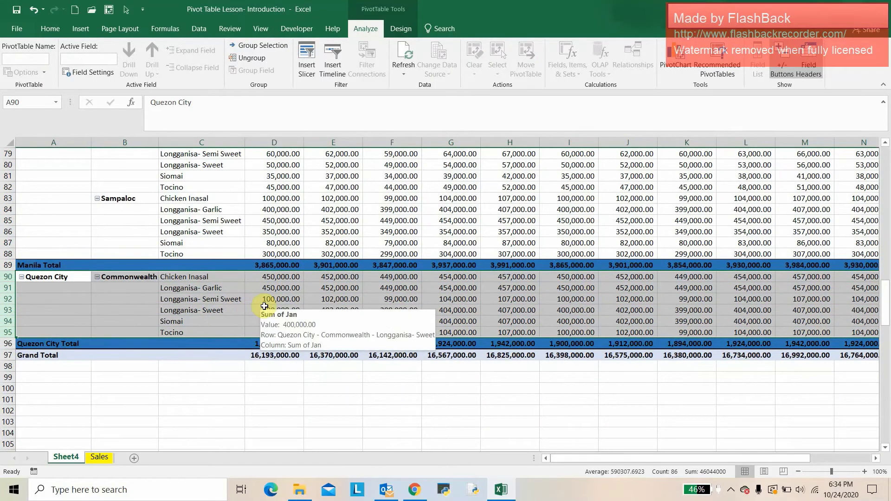
scroll(209, 312, "up", 1)
scroll(208, 313, "up", 1)
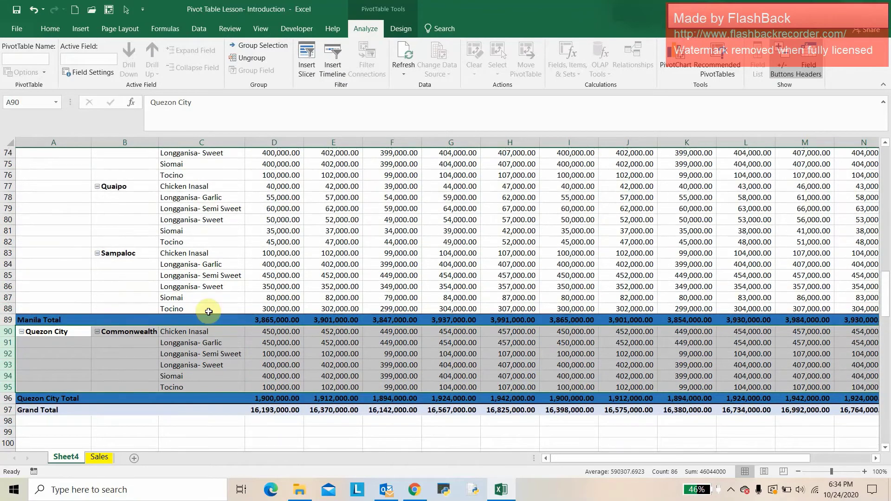
scroll(208, 316, "up", 1)
left_click(107, 458)
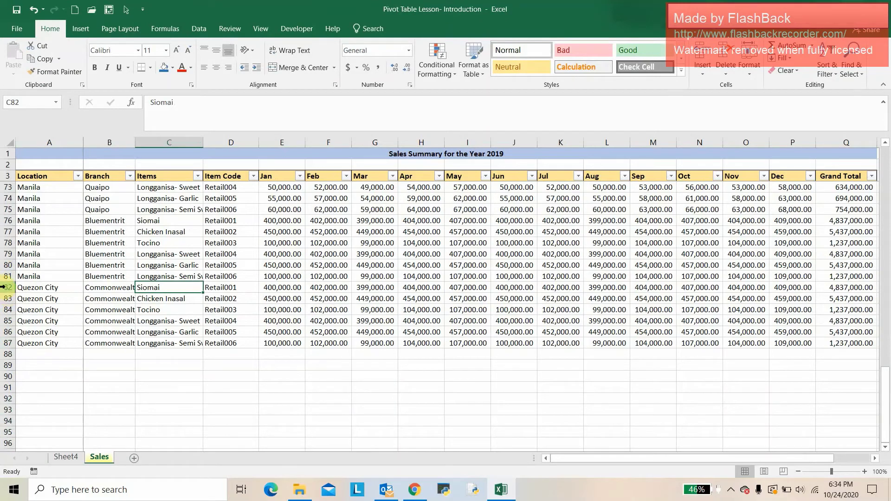
Clear the Quezon City records in Sales rows 82–87 and return to Sheet4.
left_click_drag(3, 287, 4, 344)
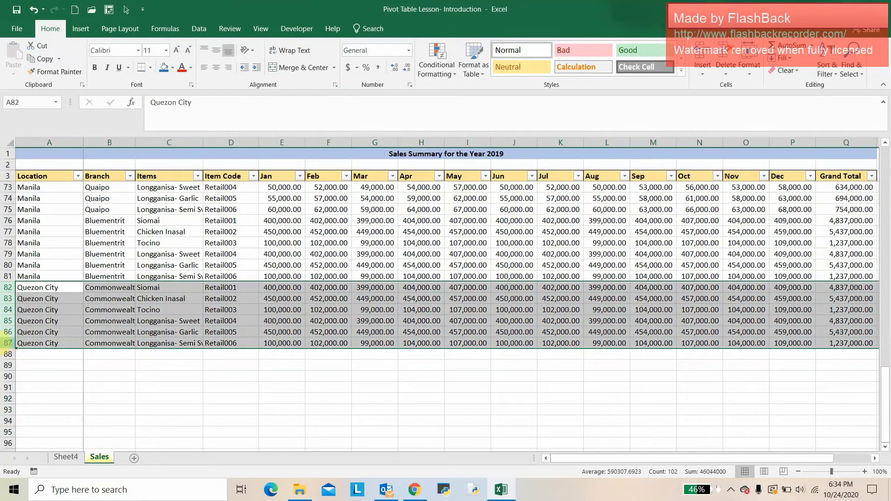
key("Delete")
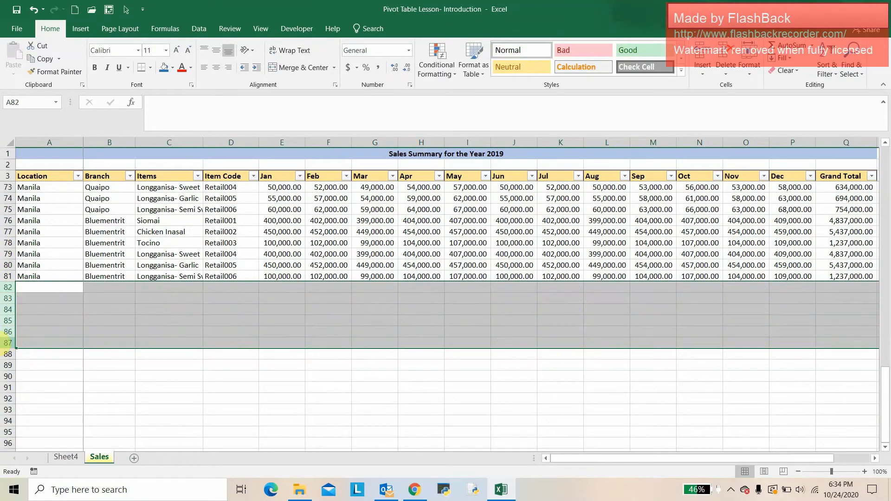
left_click(60, 251)
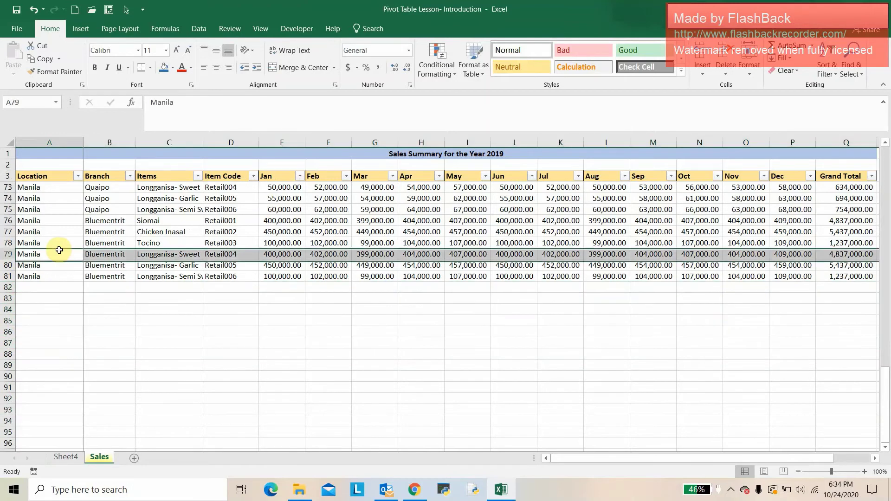
left_click(65, 457)
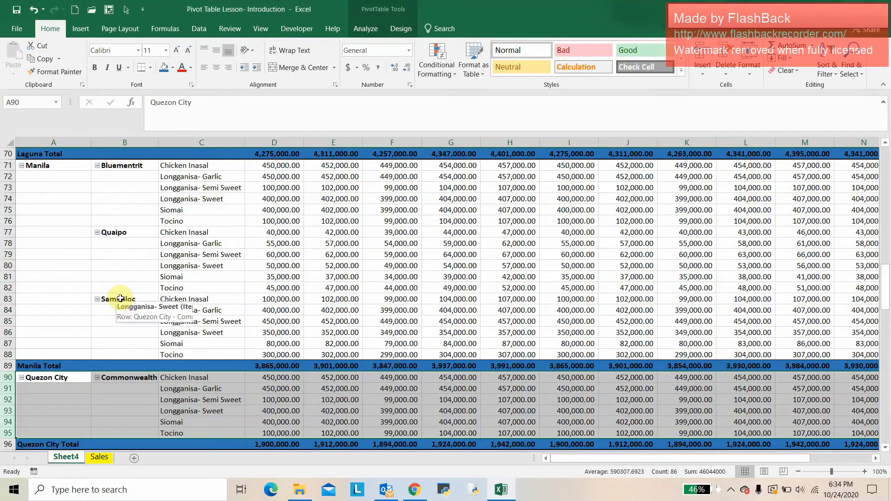
Review the pivot's Manila branch rows below Laguna Total.
left_click(160, 254)
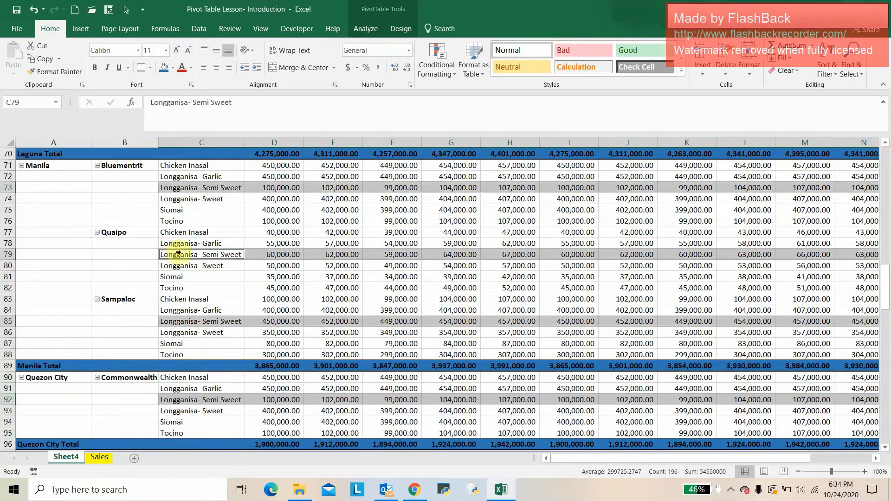
scroll(215, 238, "down", 1)
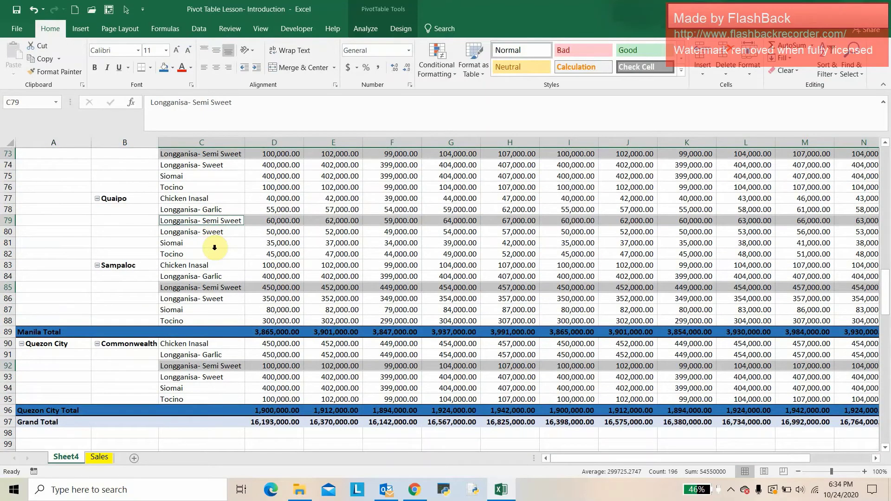
scroll(215, 247, "up", 1)
left_click(142, 220)
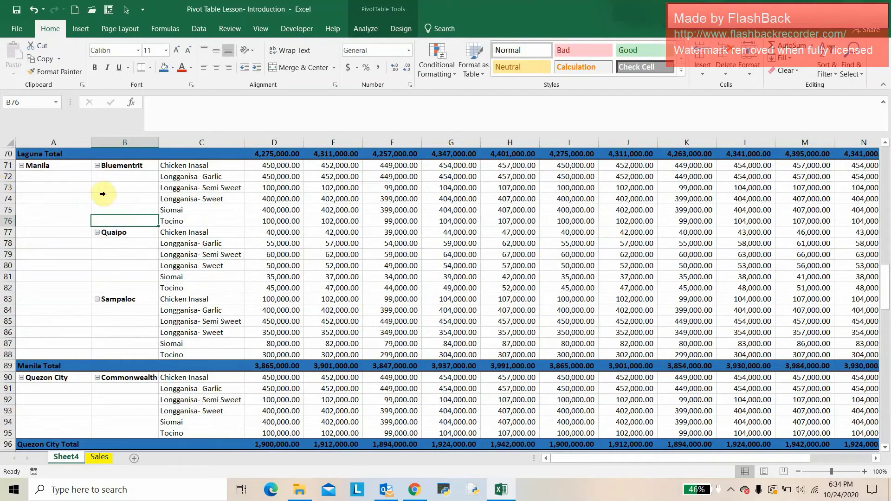
scroll(123, 198, "up", 2)
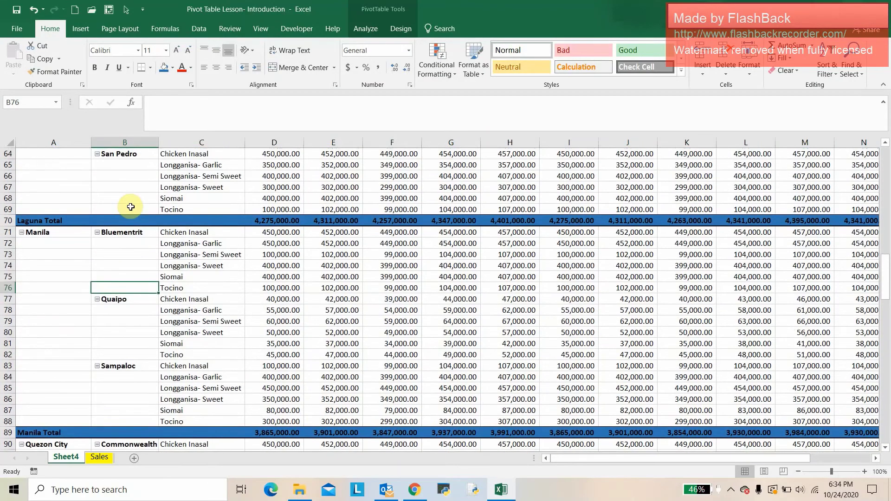
scroll(131, 207, "up", 1)
left_click(128, 210)
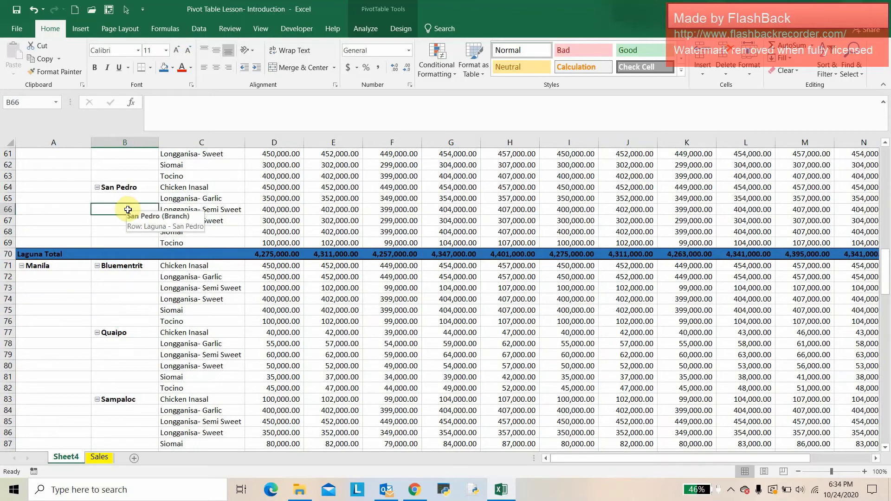
Refresh the pivot and select the (blank) row left where Quezon City was.
right_click(128, 210)
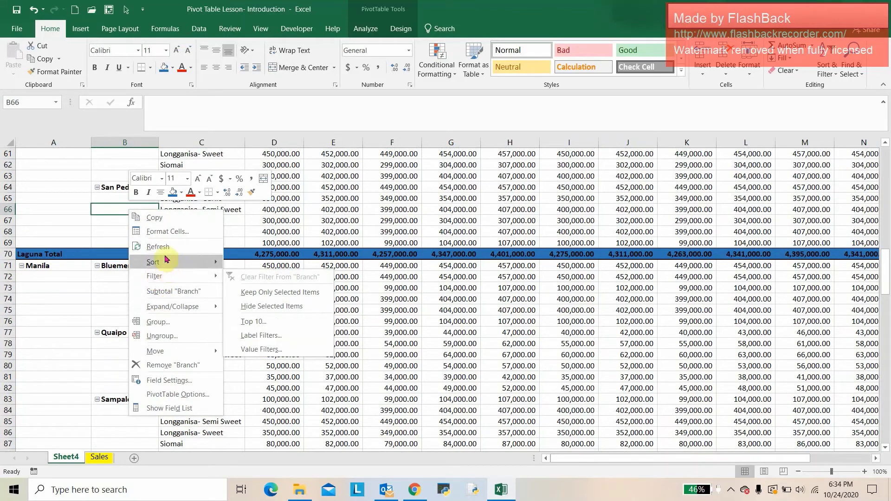
left_click(165, 251)
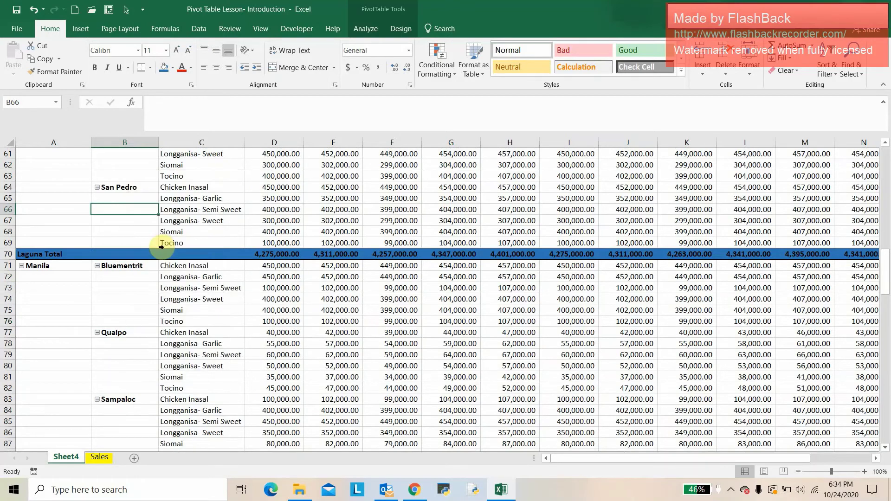
scroll(163, 252, "down", 3)
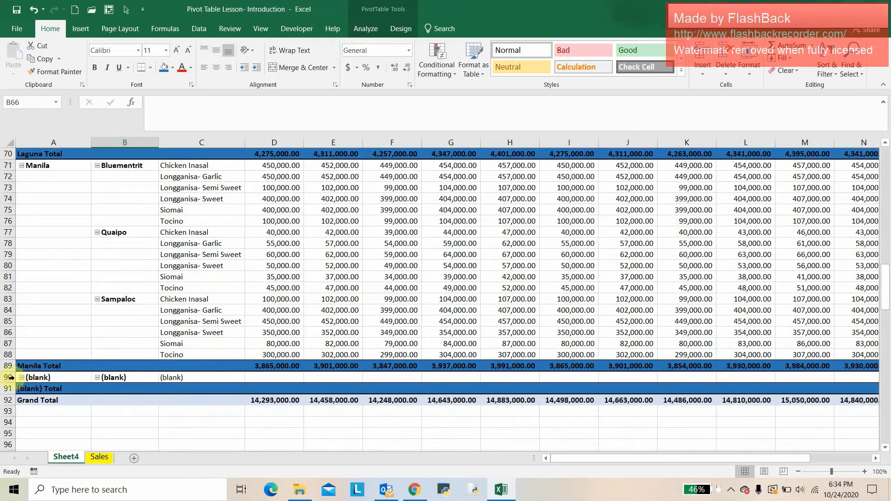
left_click(10, 378)
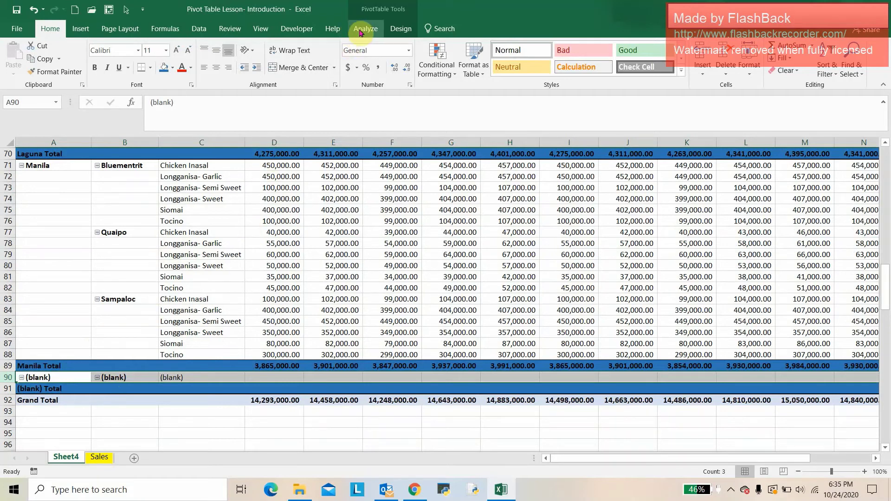
Set the pivot's data source back to Sales!$A$3:$Q$81.
left_click(360, 28)
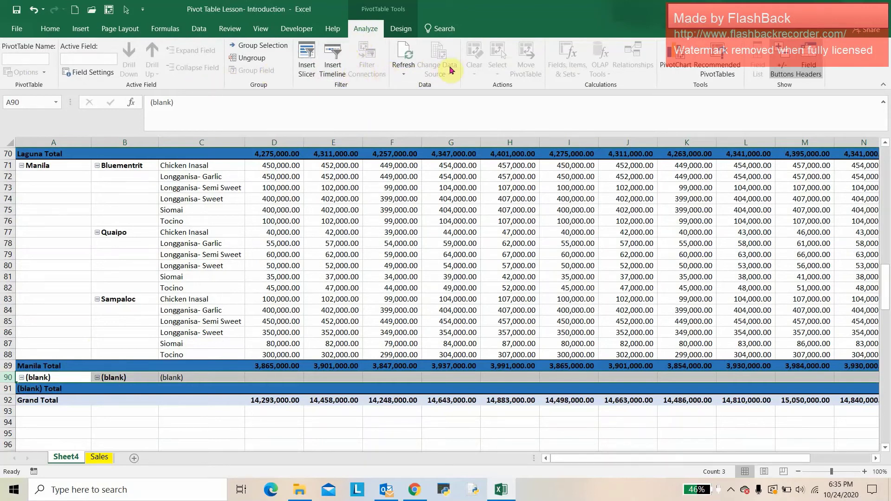
left_click(293, 243)
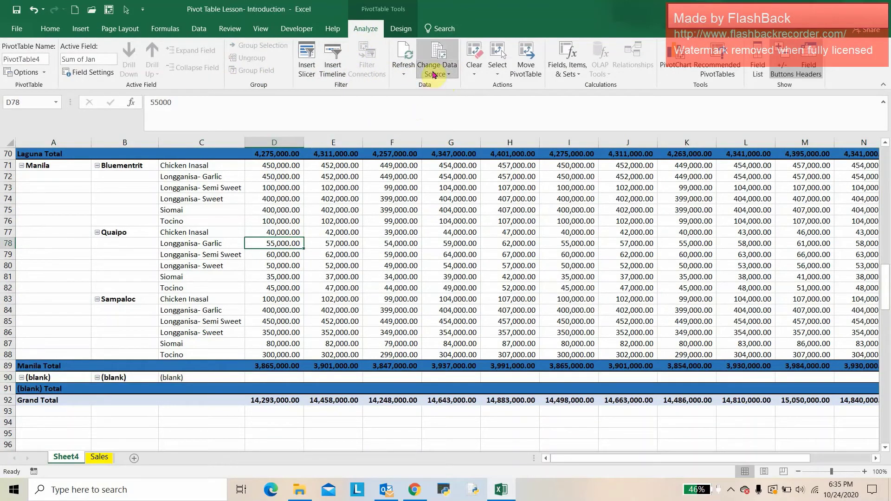
left_click(434, 74)
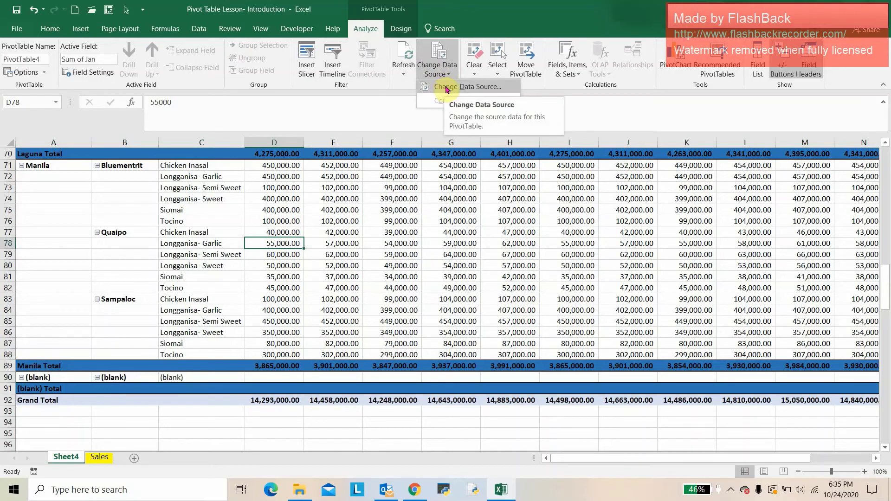
left_click(444, 88)
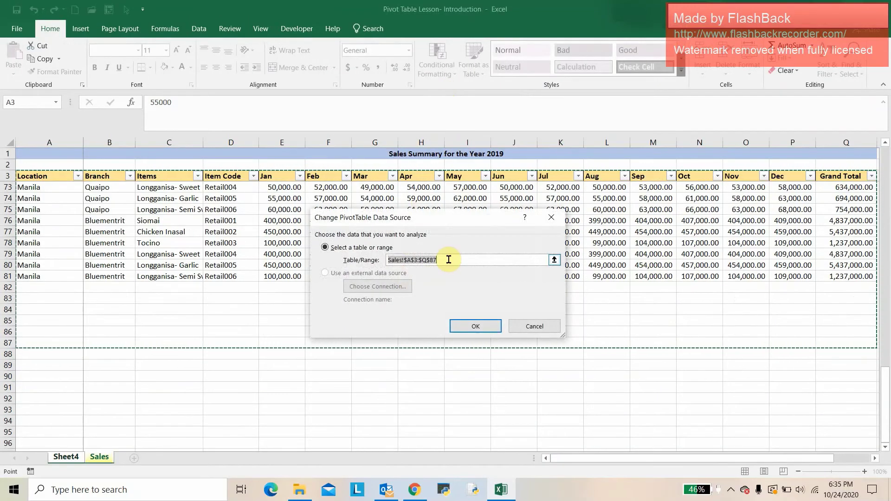
left_click(448, 259)
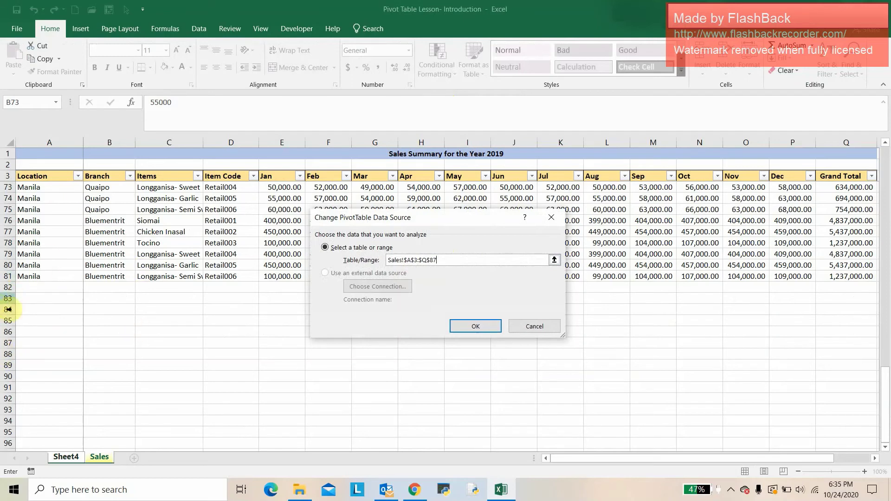
key("BackSpace")
type("1")
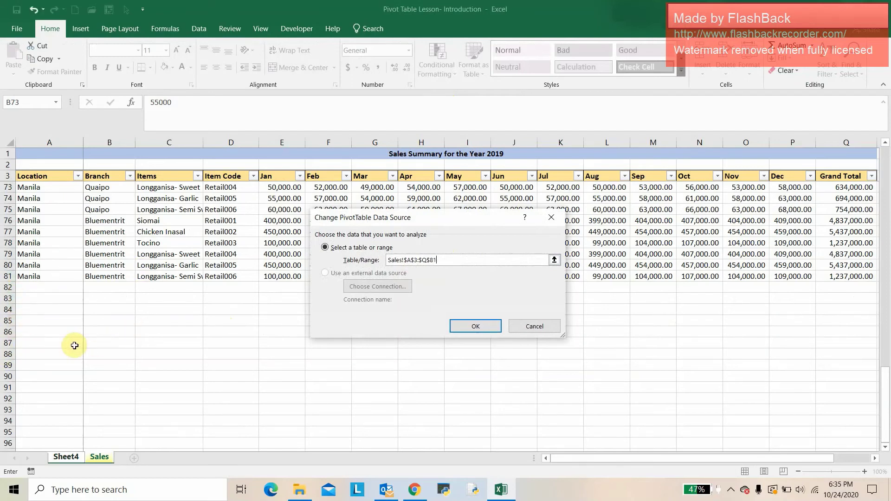
left_click(478, 326)
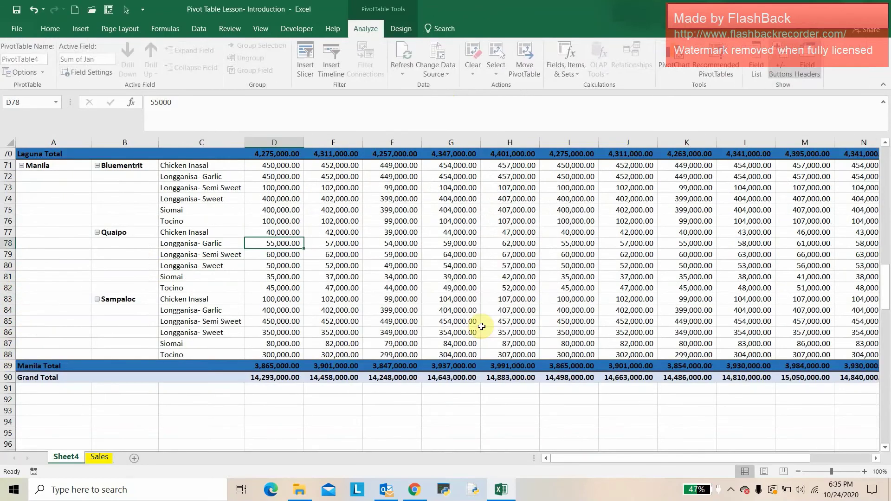
right_click(177, 301)
key("Escape")
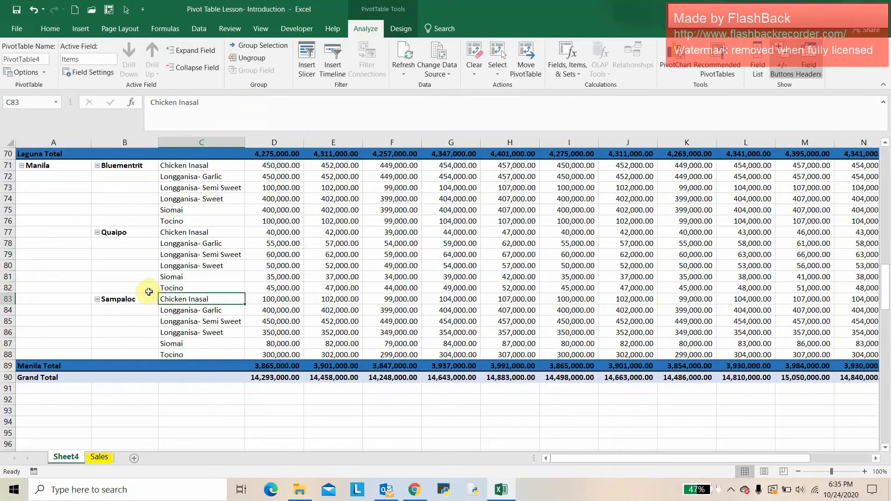
scroll(200, 347, "up", 2)
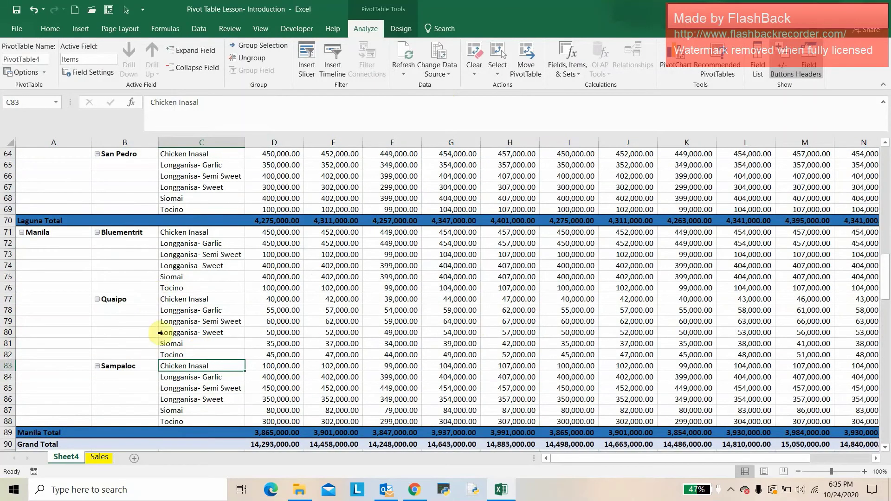
scroll(144, 284, "up", 7)
scroll(144, 284, "up", 8)
scroll(145, 285, "up", 6)
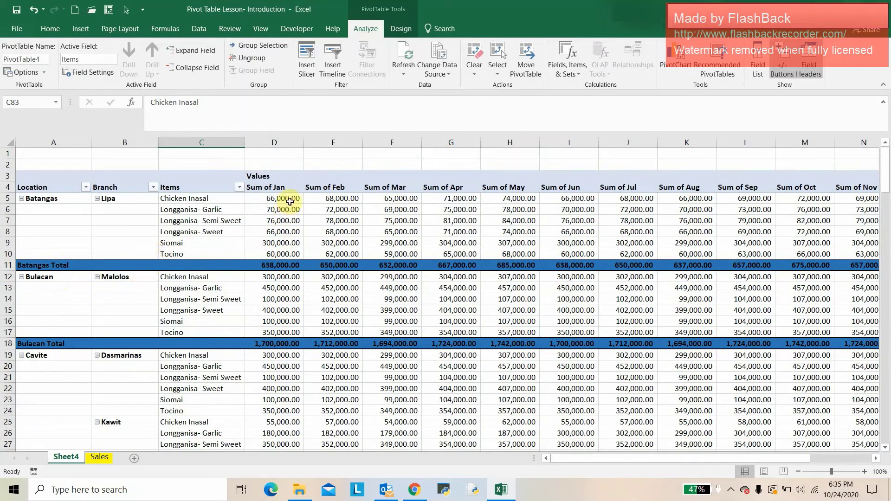
left_click(290, 201)
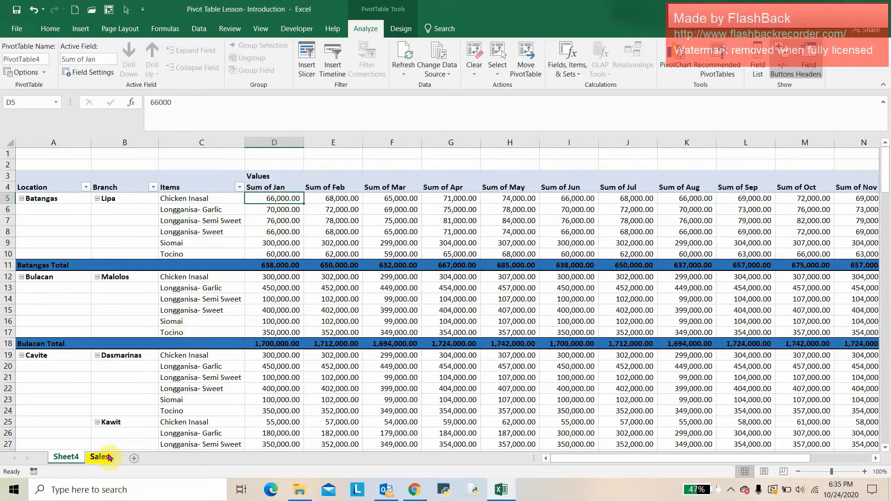
left_click(100, 457)
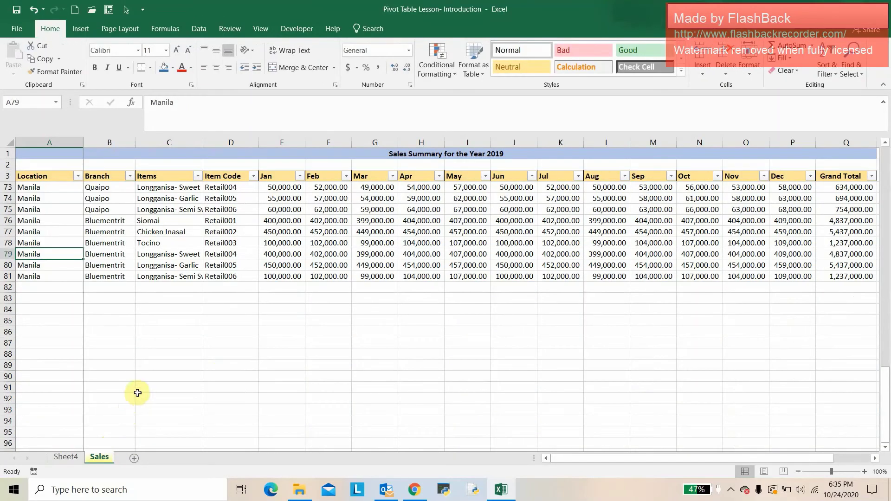
left_click(66, 457)
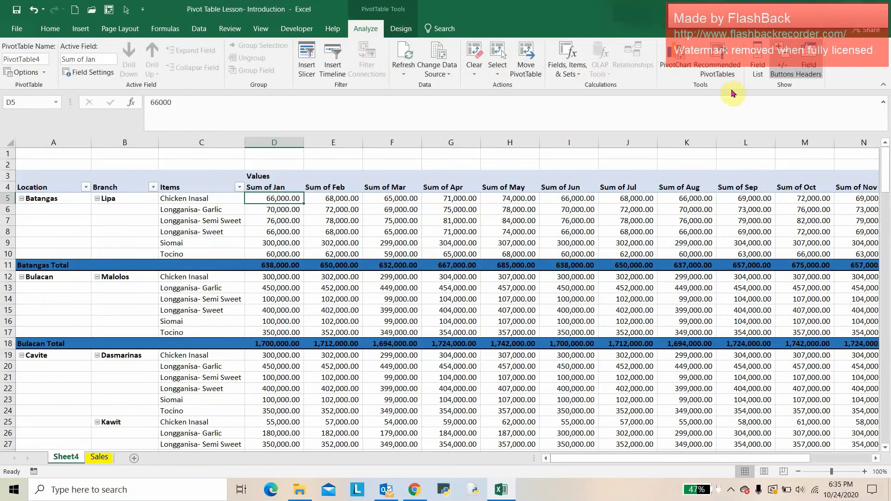